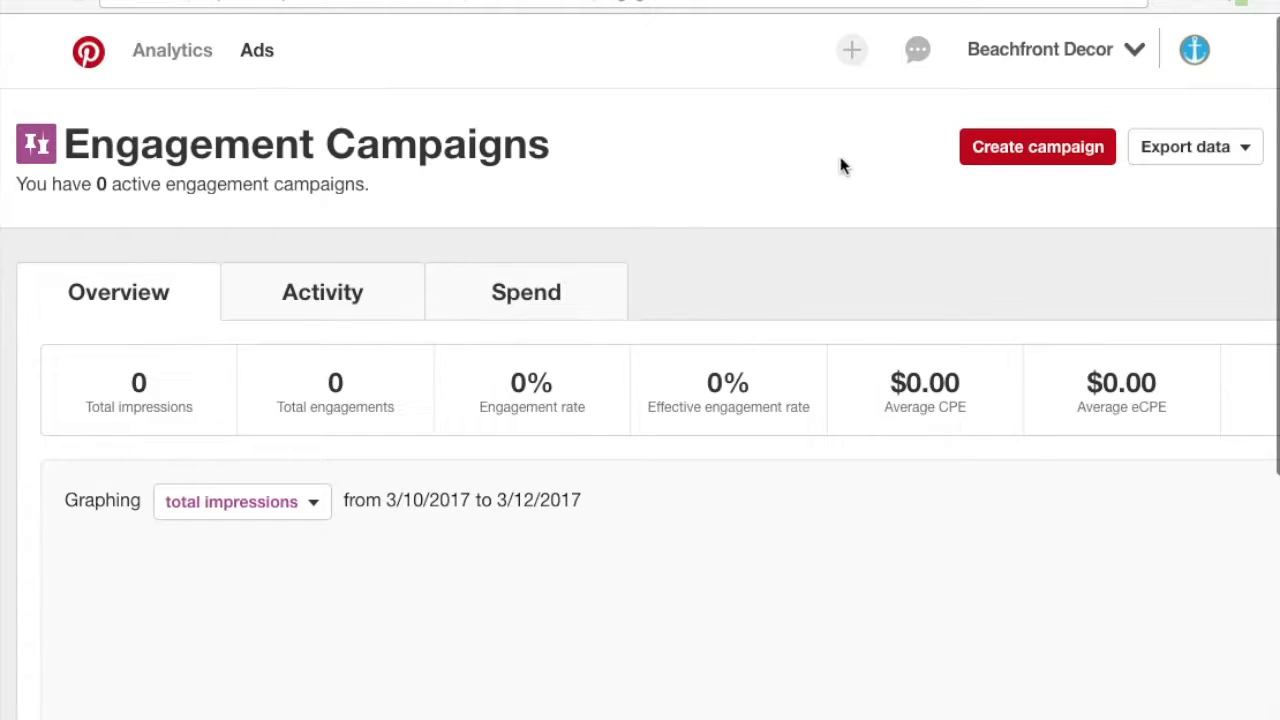
Step: Start a new campaign with the goal of boosting Pin engagement and choose to create a new engagement campaign
left_click(1035, 155)
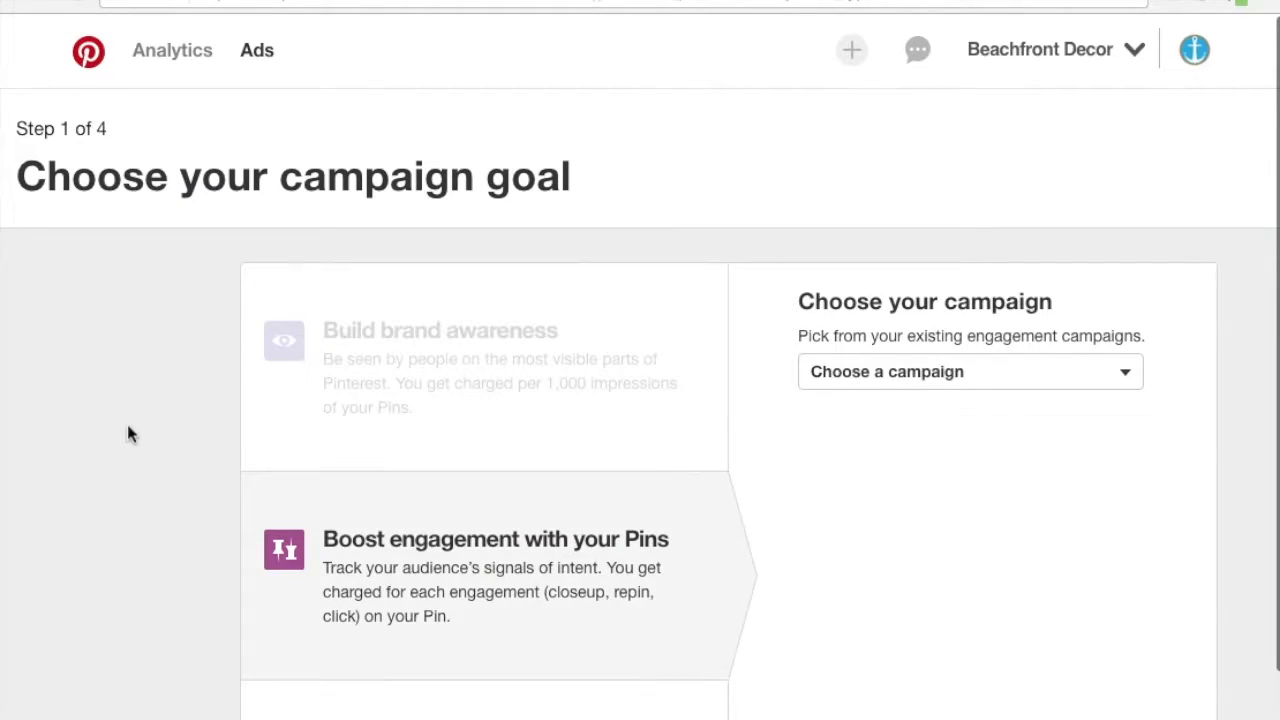
scroll(94, 386, "down", 2)
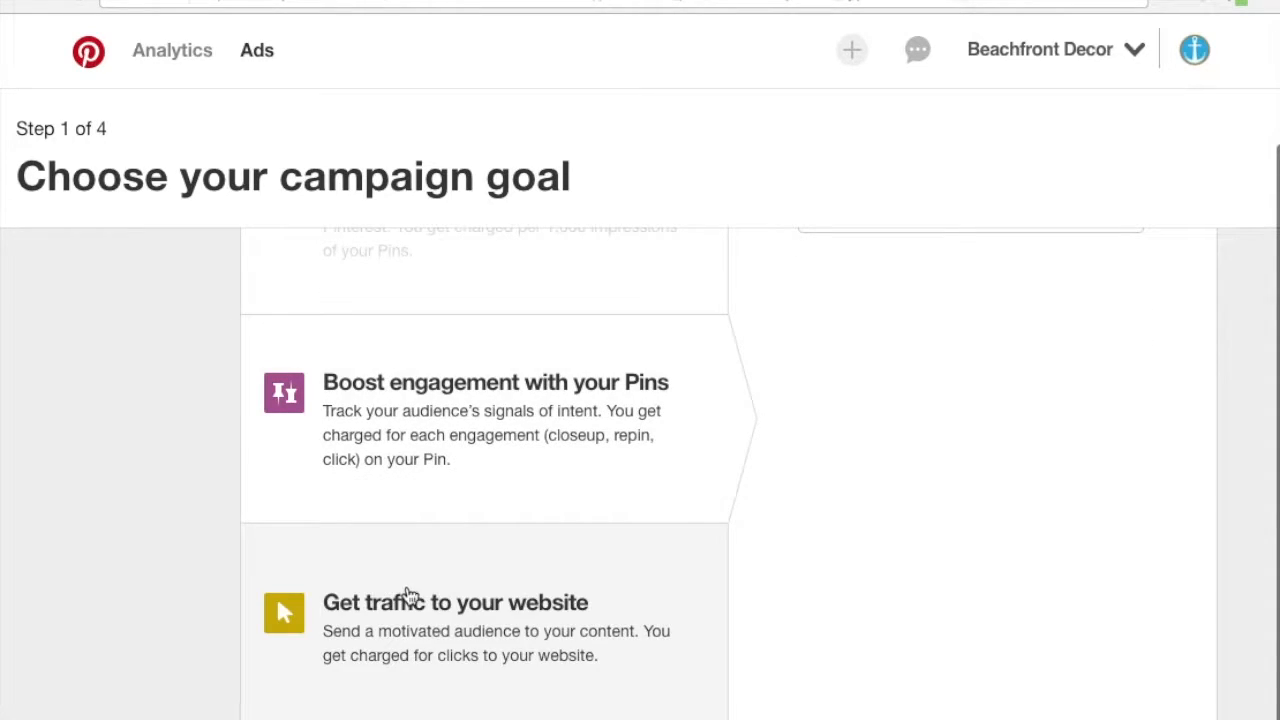
scroll(300, 435, "up", 2)
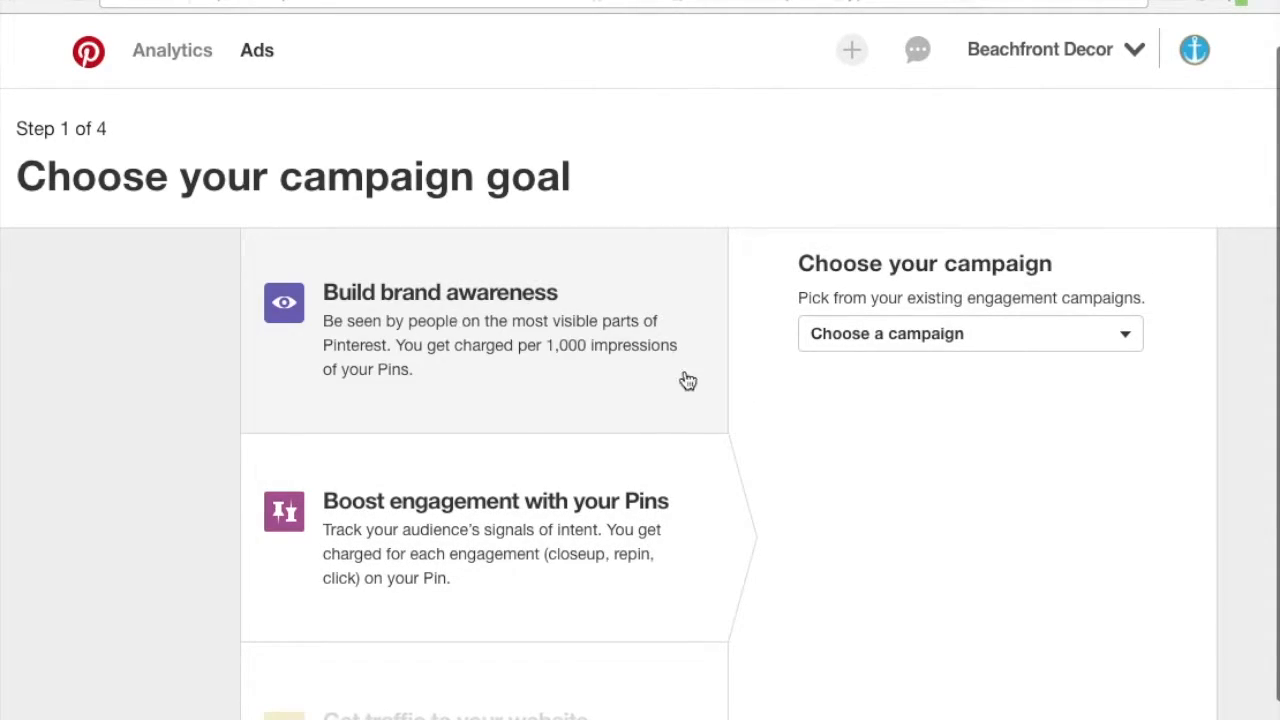
left_click(976, 348)
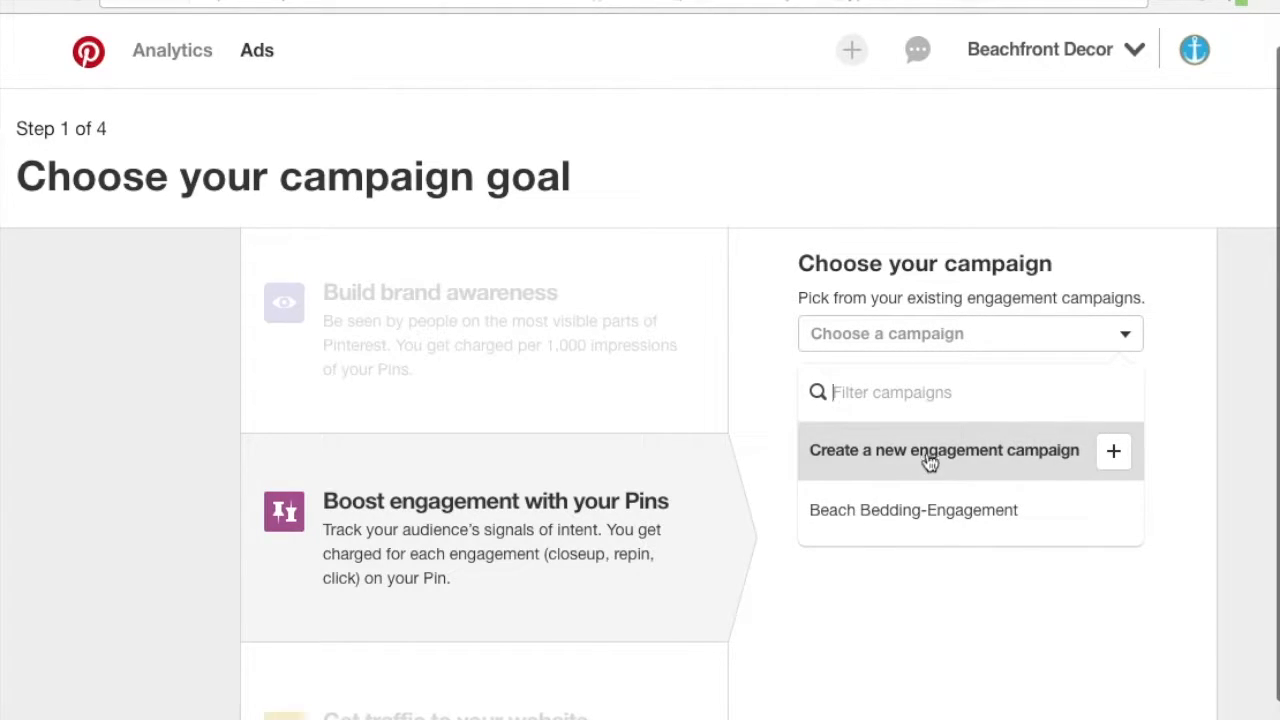
left_click(1114, 452)
Step: Name the campaign "Nautical Lamps - Engagement" and set its lifetime spend cap to $20.00
left_click(929, 379)
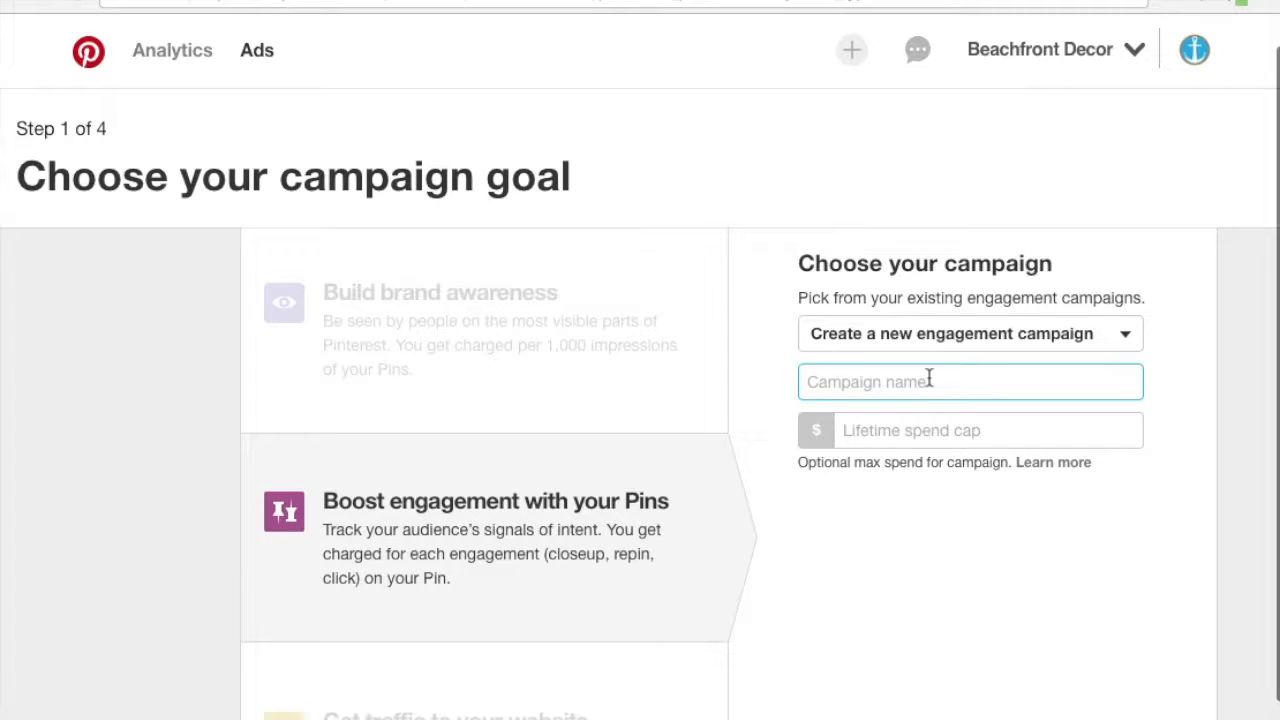
type("Nautical Lamps - Engagement")
key("Tab")
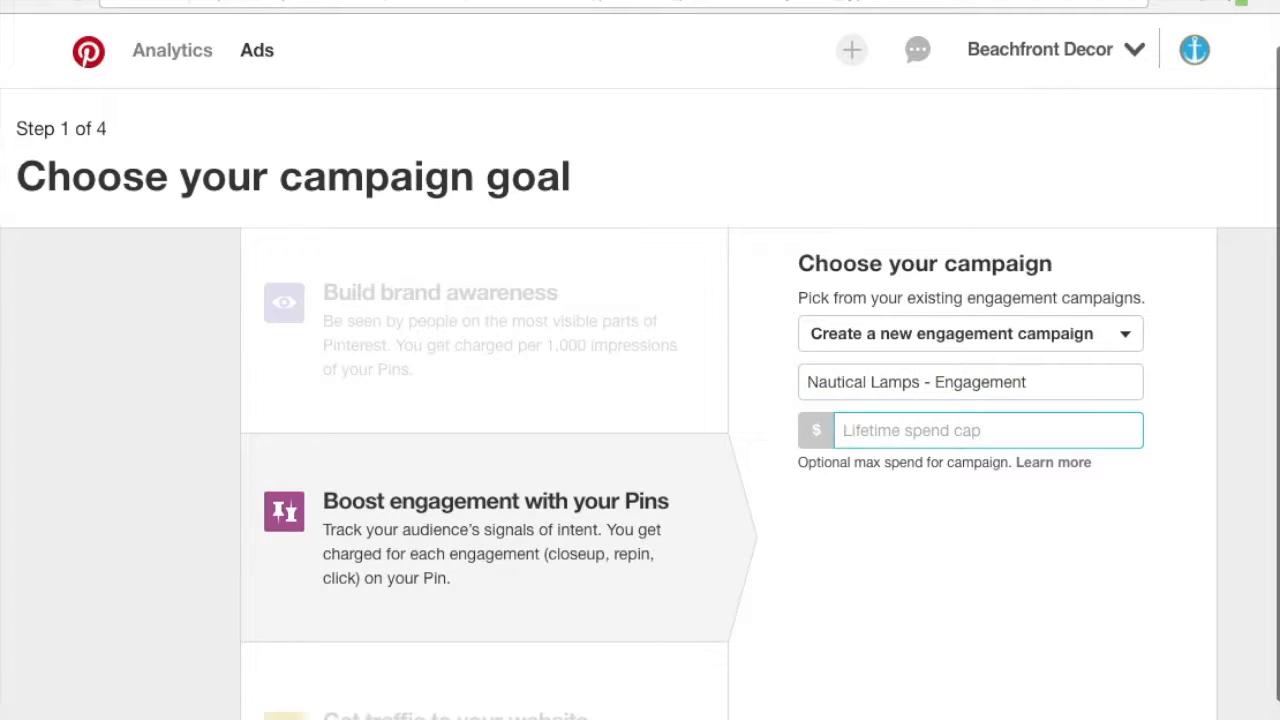
type("20.00")
left_click(1216, 532)
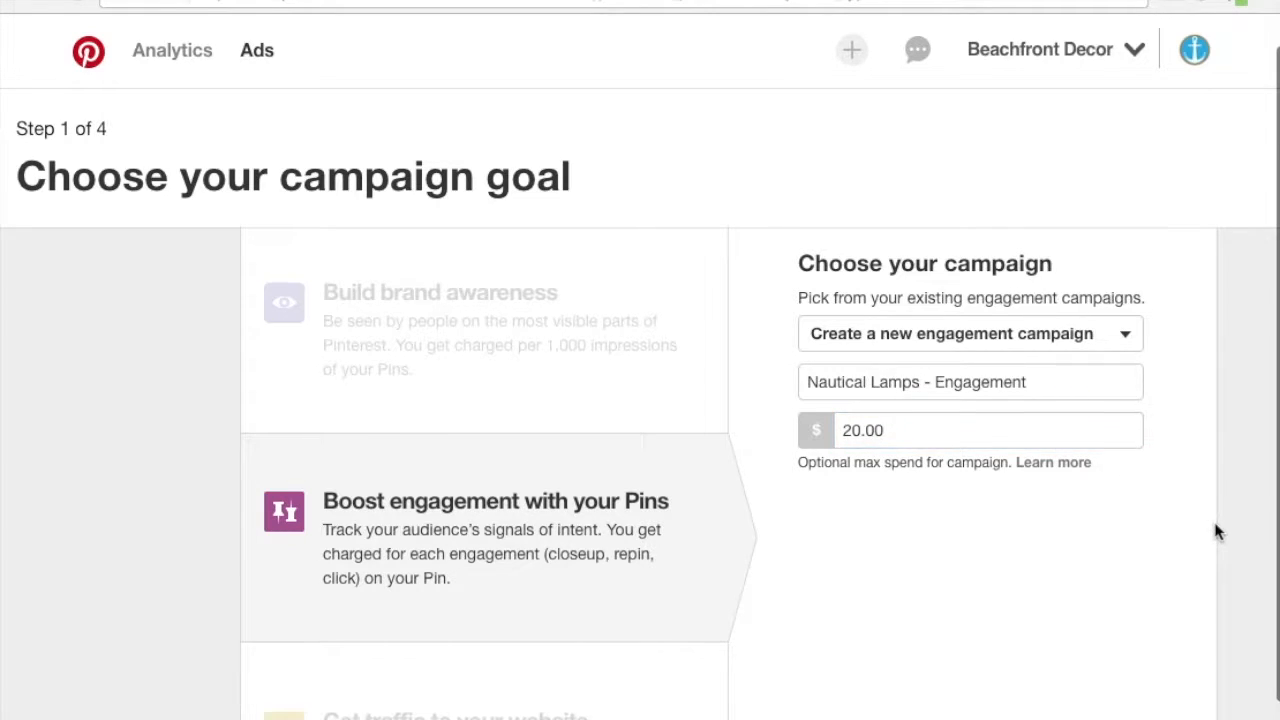
scroll(1216, 532, "down", 2)
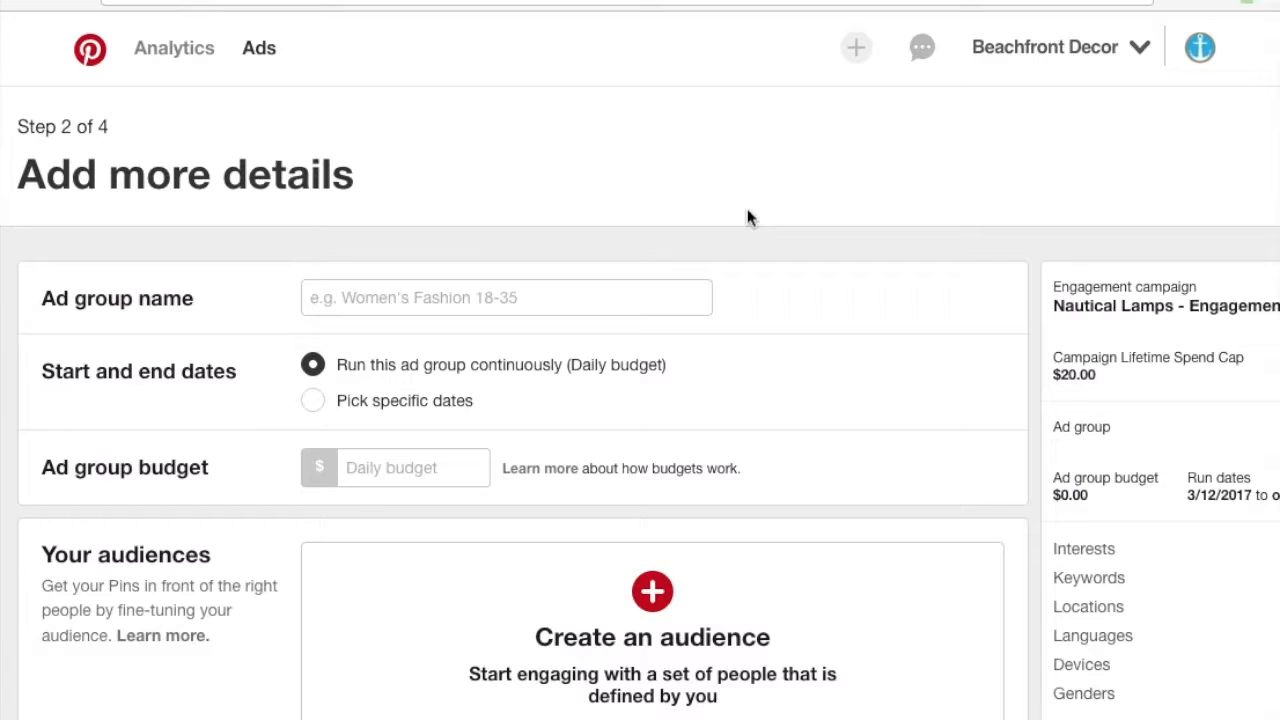
Step: Name the ad group "Keywords"
scroll(747, 213, "down", 1)
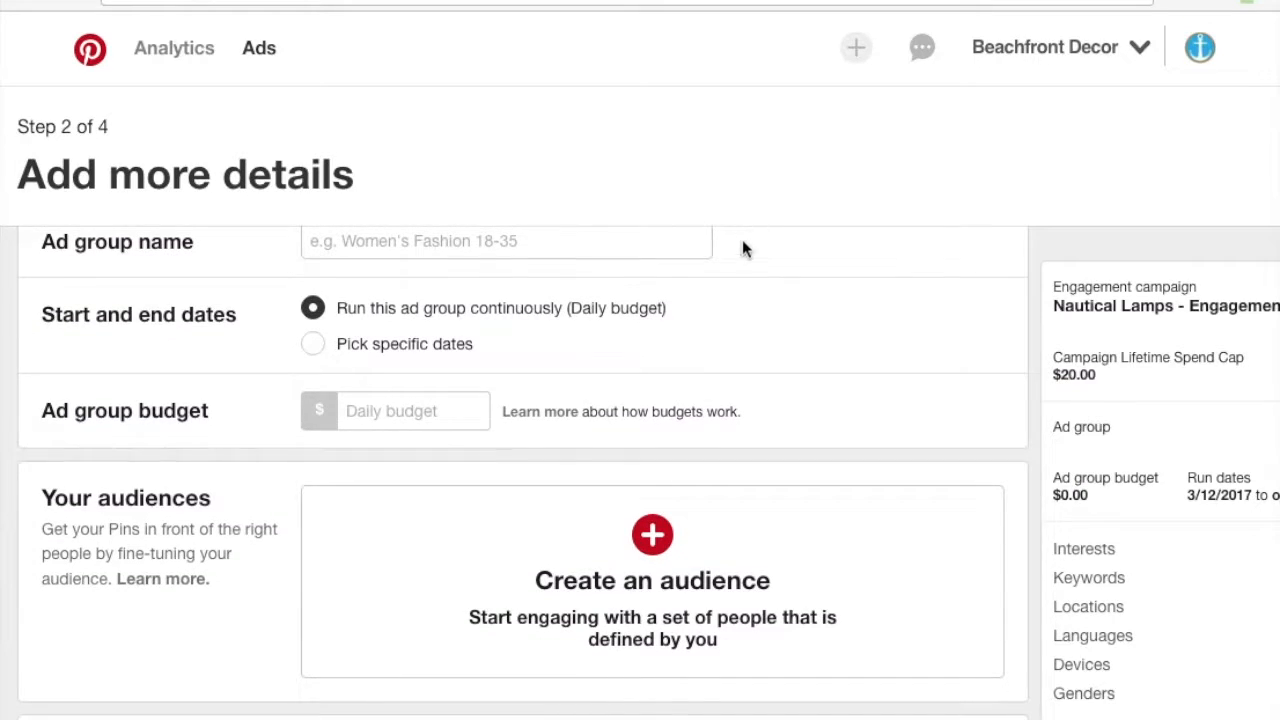
scroll(724, 342, "up", 1)
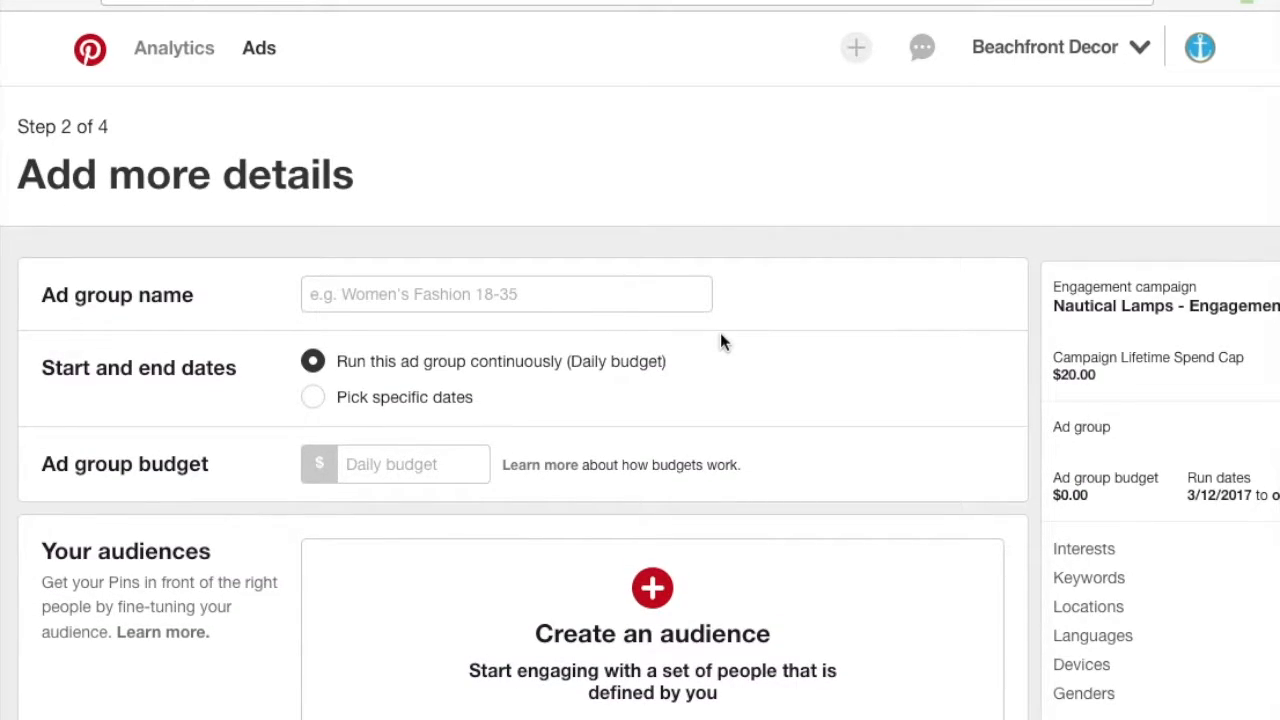
left_click(468, 294)
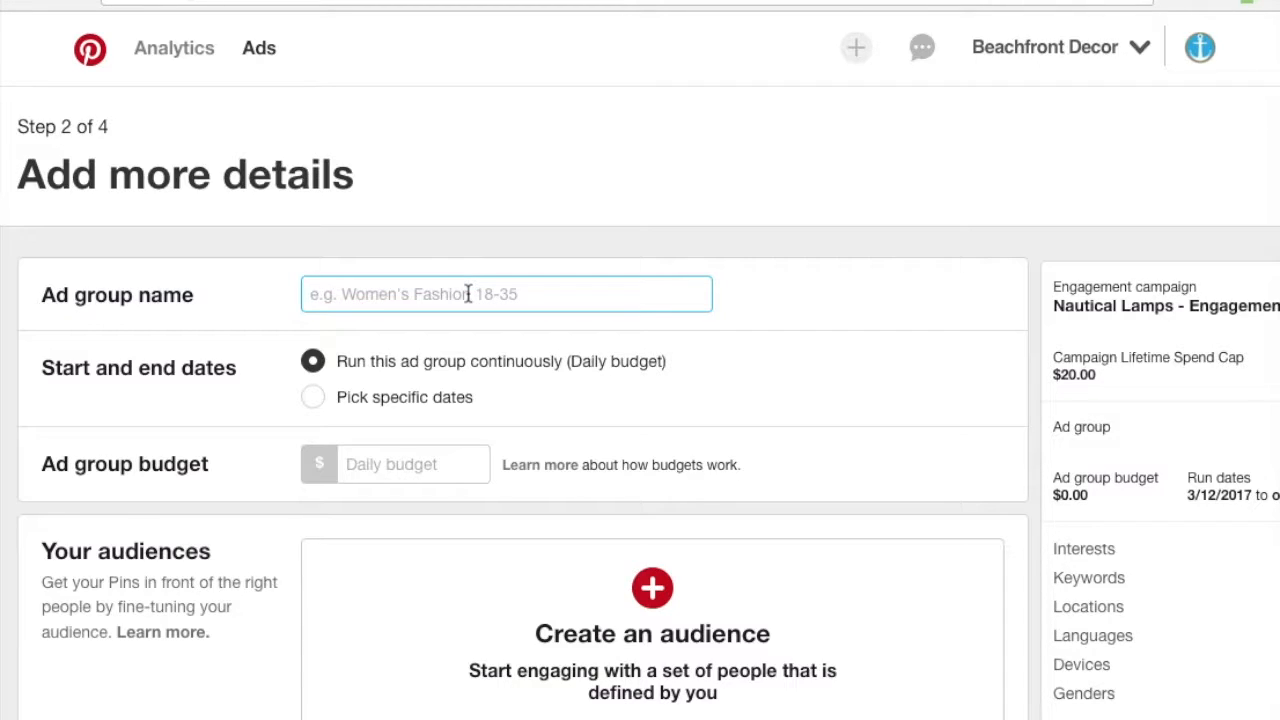
type("Keywords")
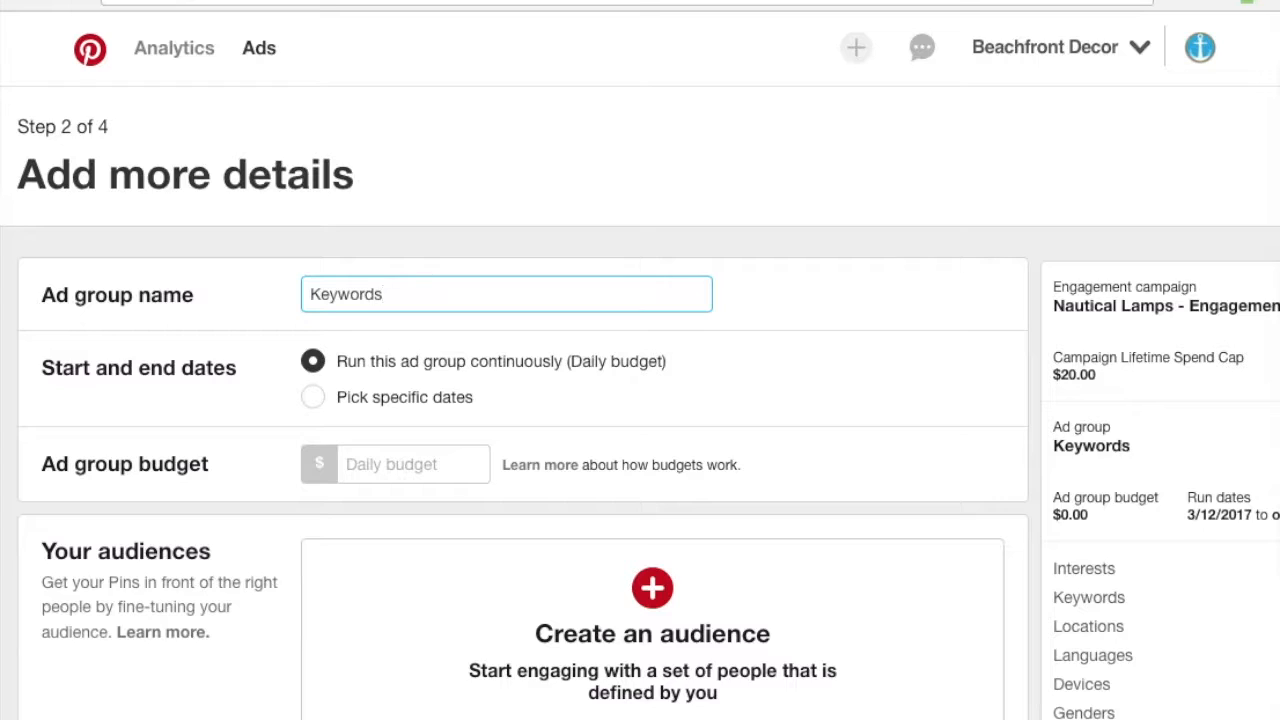
left_click(1035, 441)
Step: Set the ad group to run on specific dates ending 3/31/2017, with a daily budget of $3.00
scroll(1035, 441, "down", 1)
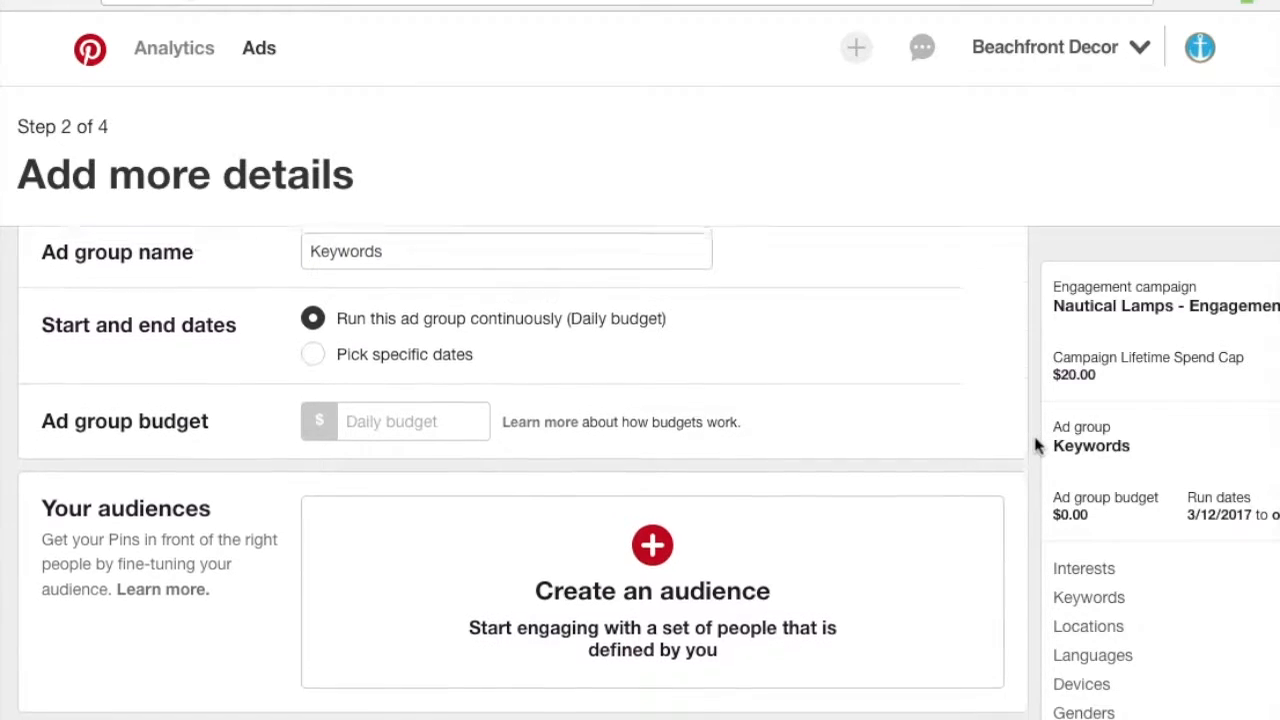
left_click(315, 347)
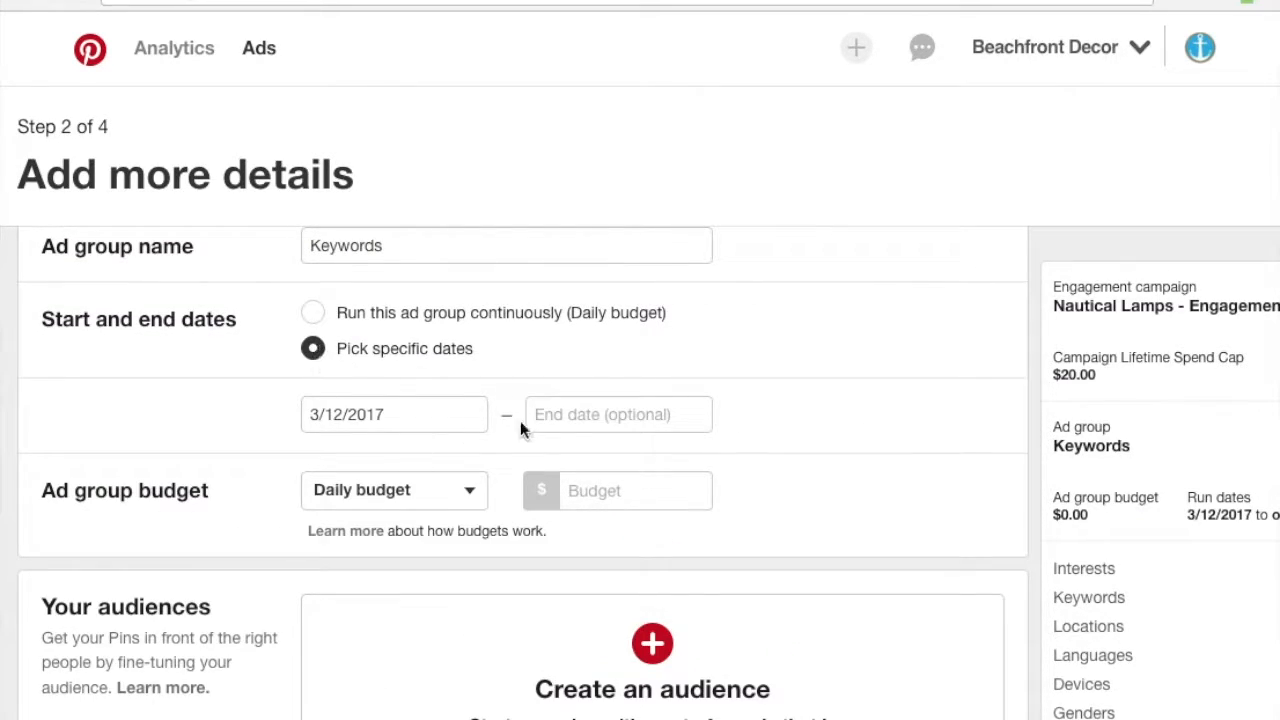
left_click(596, 432)
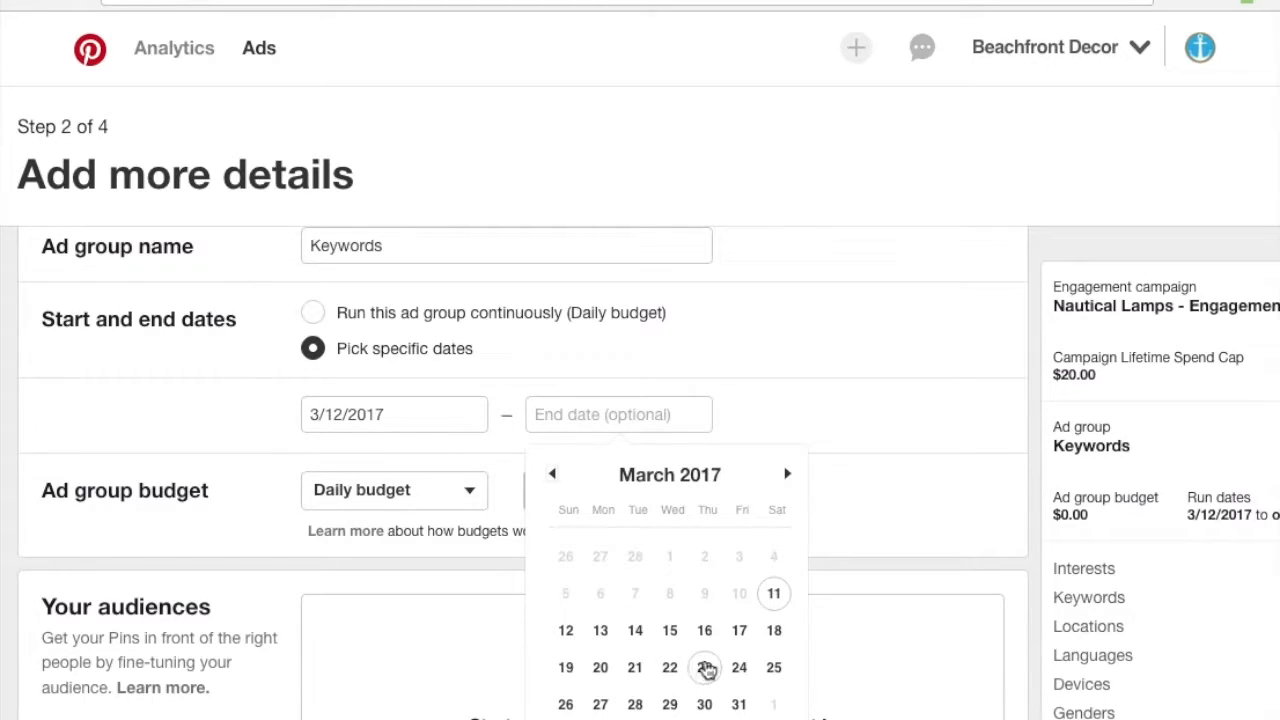
left_click(739, 704)
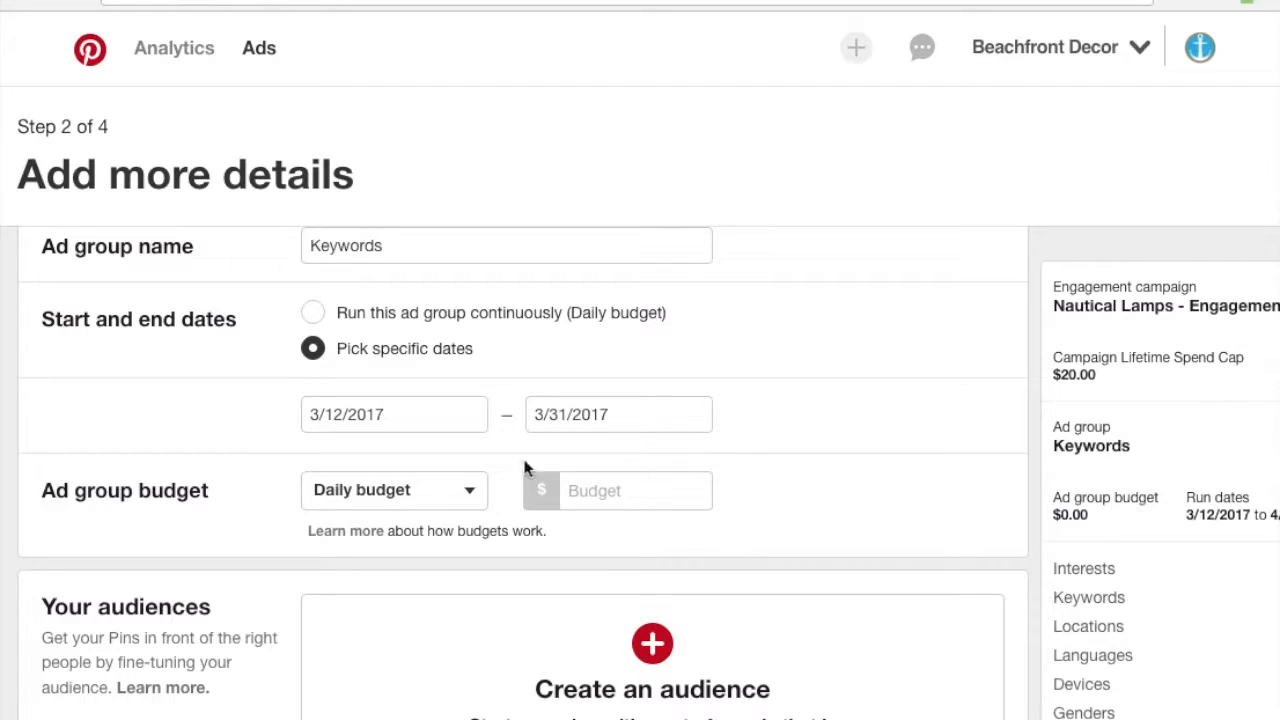
left_click(604, 490)
type("3.00")
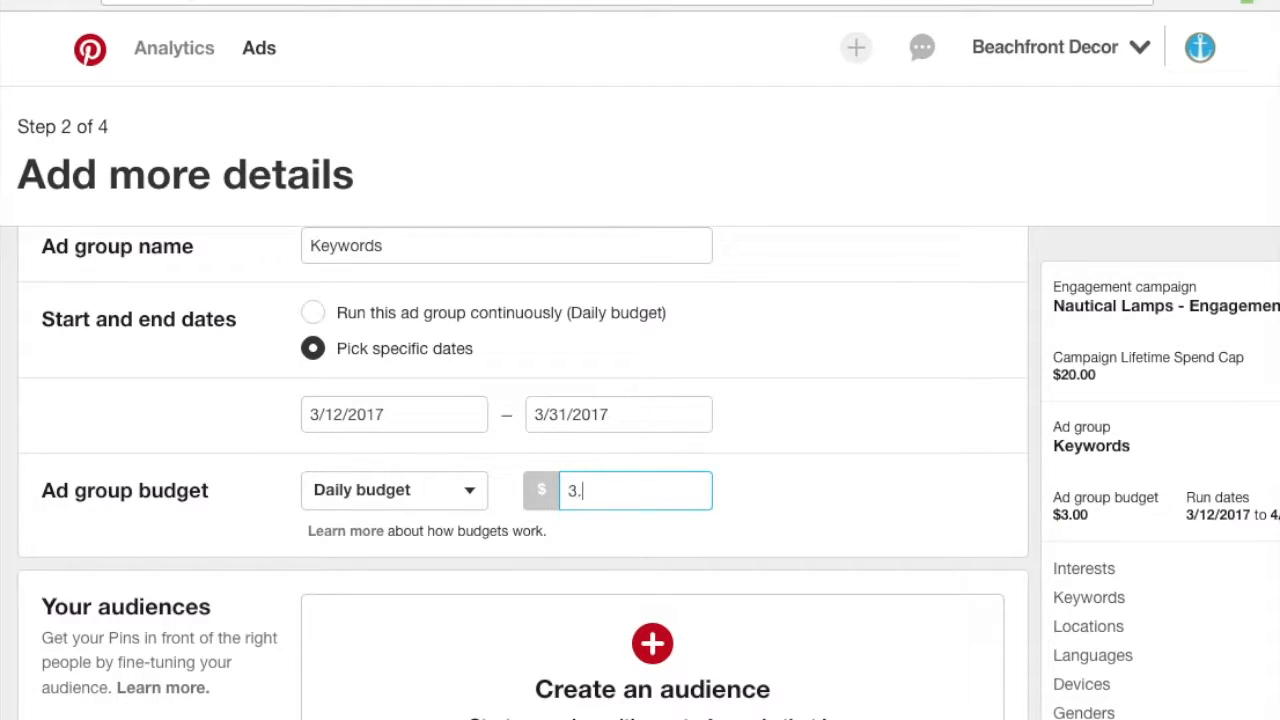
left_click(1027, 470)
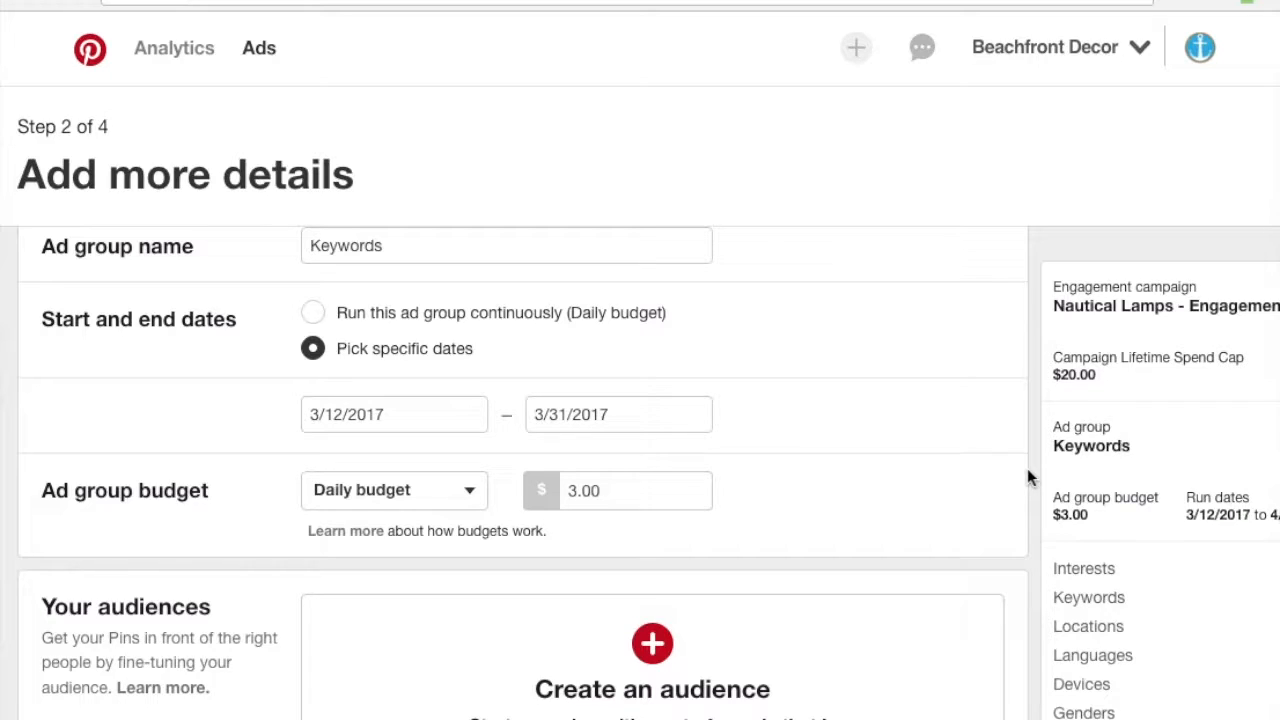
Step: Review the ad group's schedule, budget and audience creation sections
scroll(1031, 484, "down", 2)
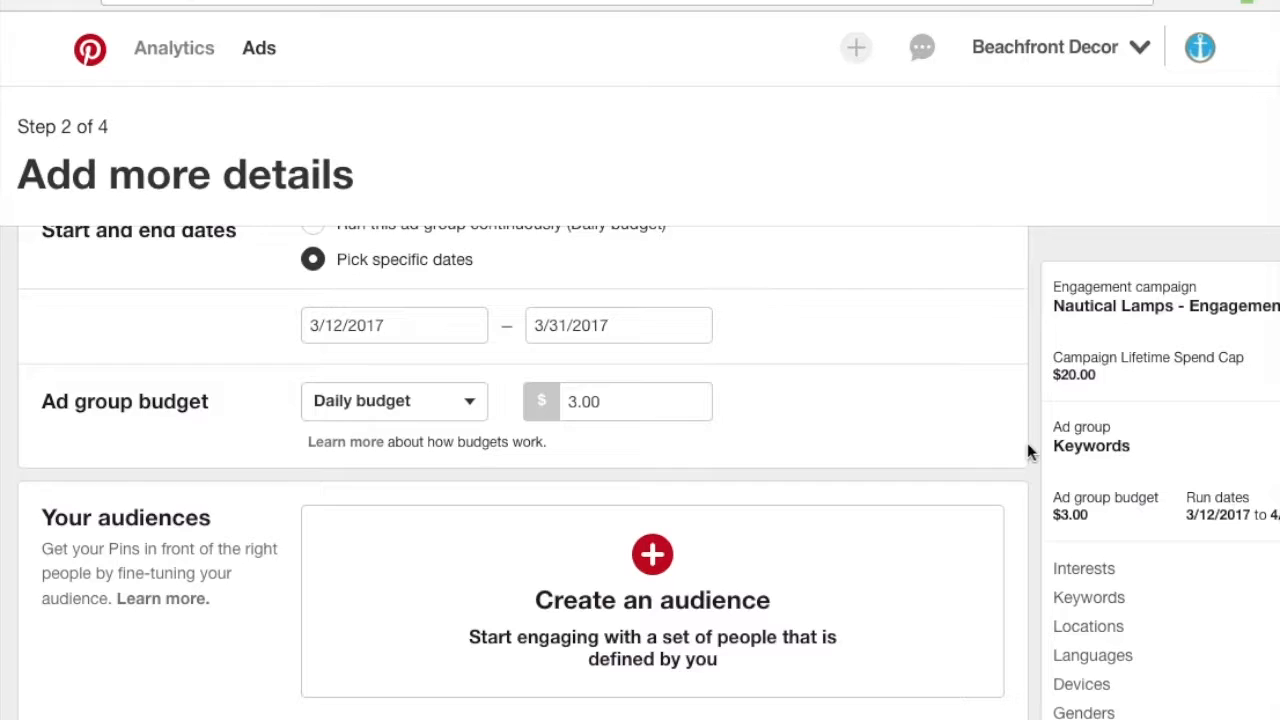
scroll(1029, 445, "up", 1)
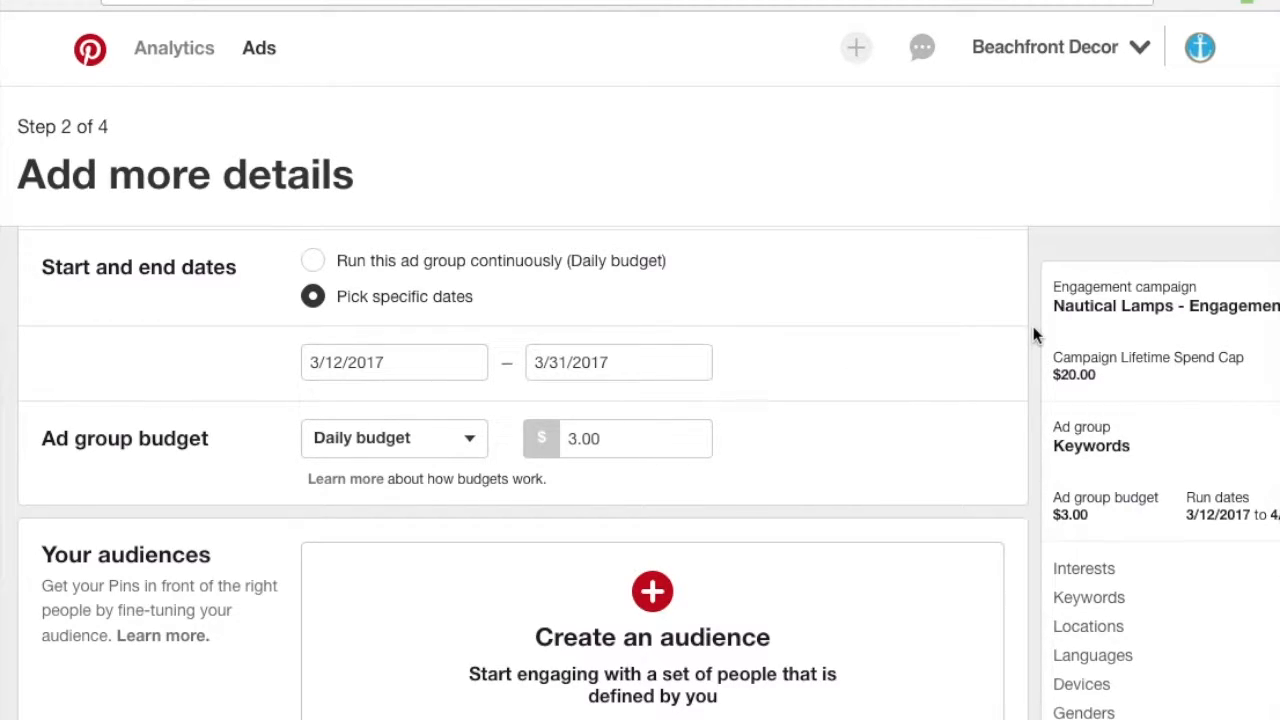
scroll(1035, 335, "down", 1)
scroll(1037, 334, "up", 3)
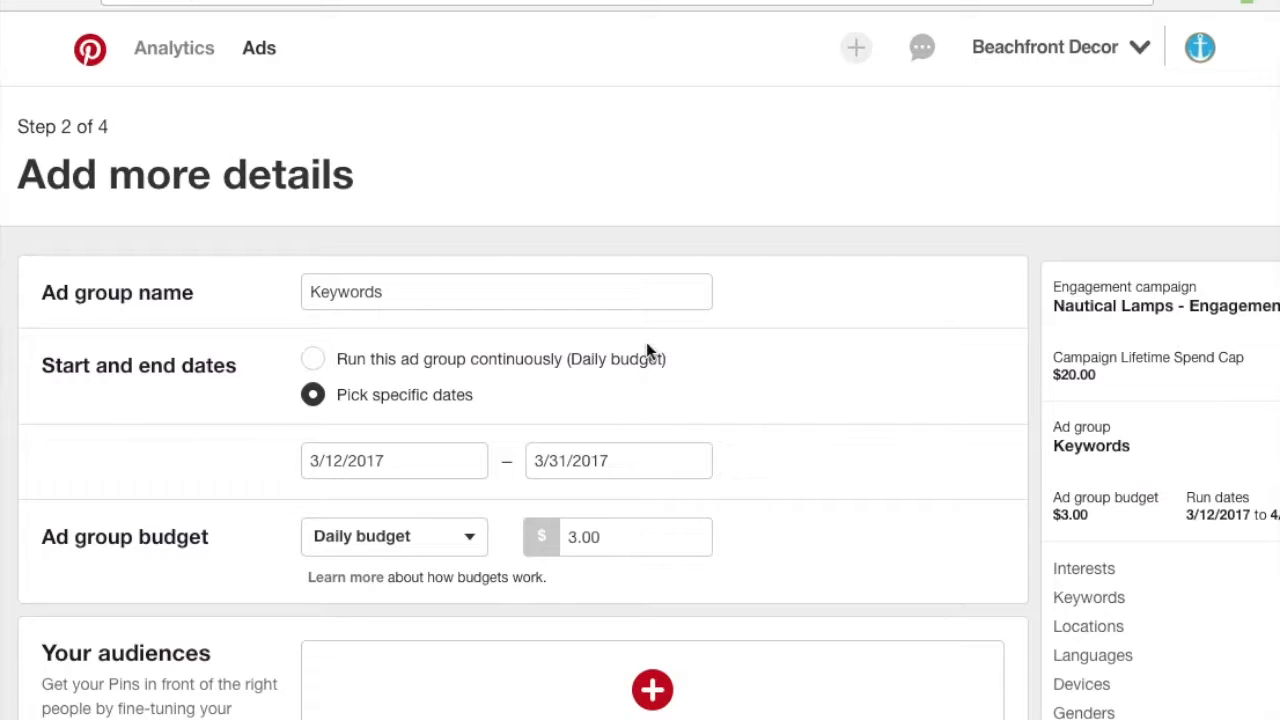
scroll(1037, 475, "down", 4)
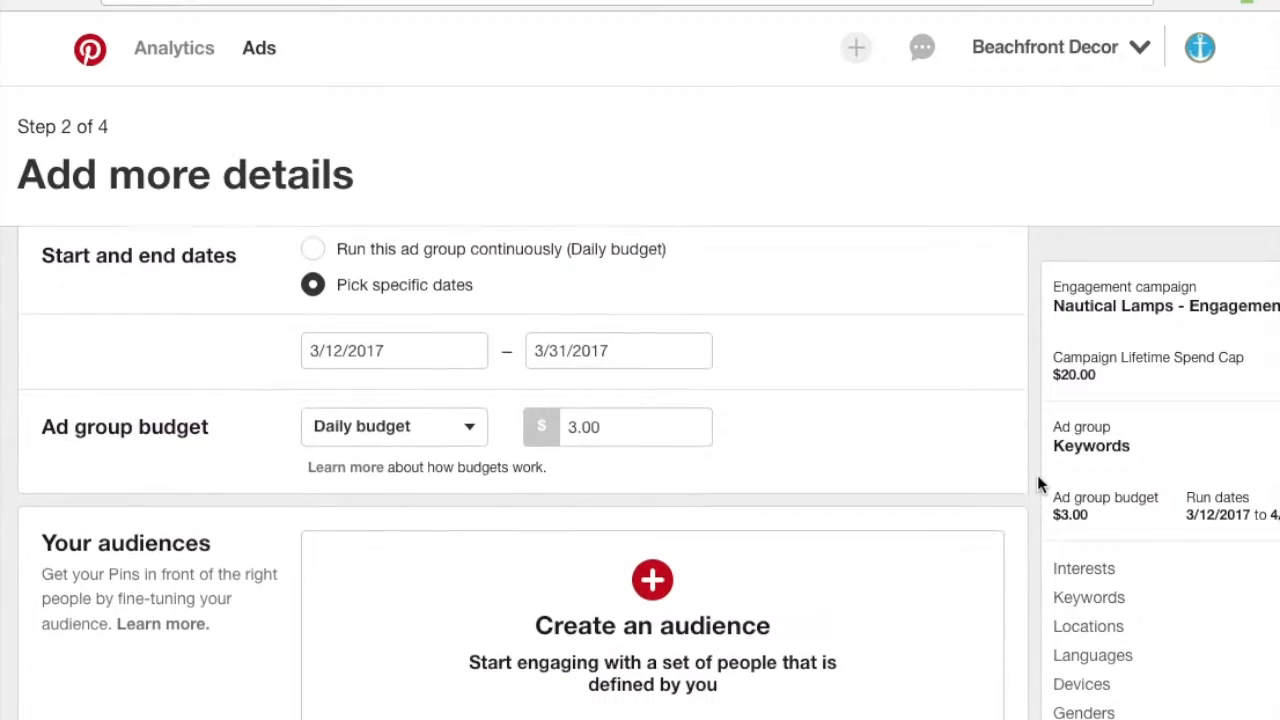
scroll(1037, 475, "up", 2)
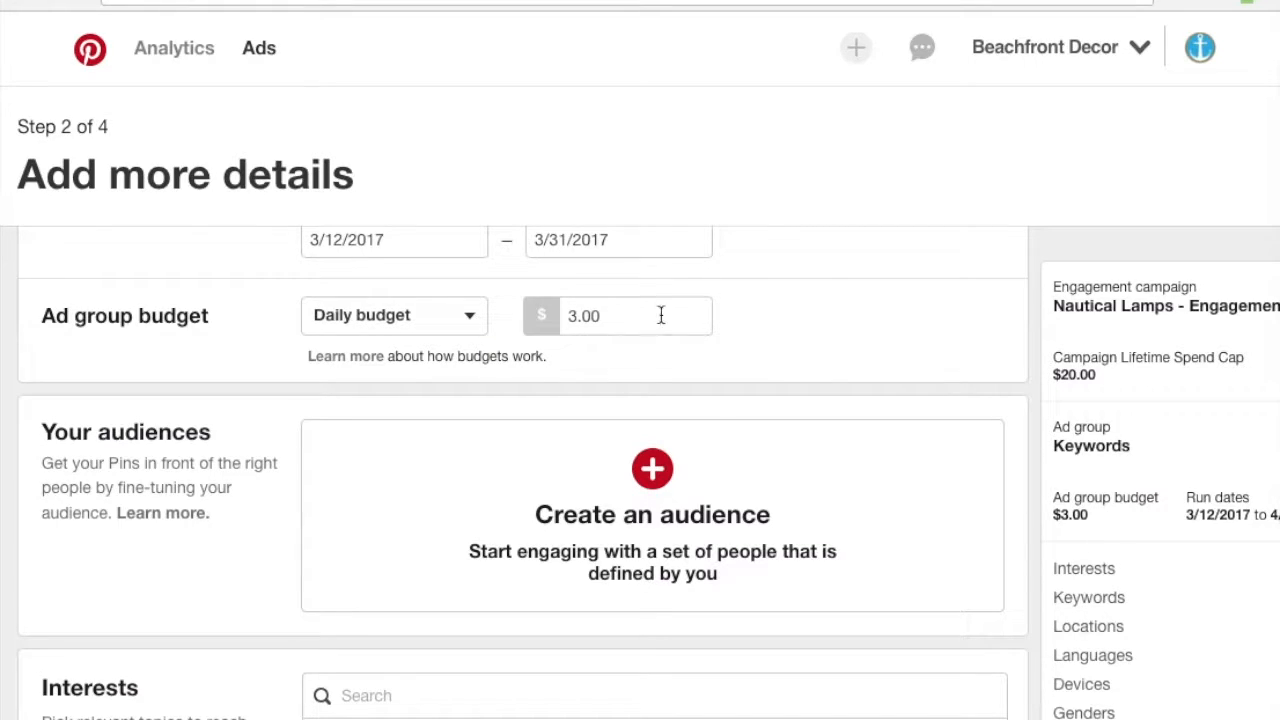
scroll(1029, 411, "down", 2)
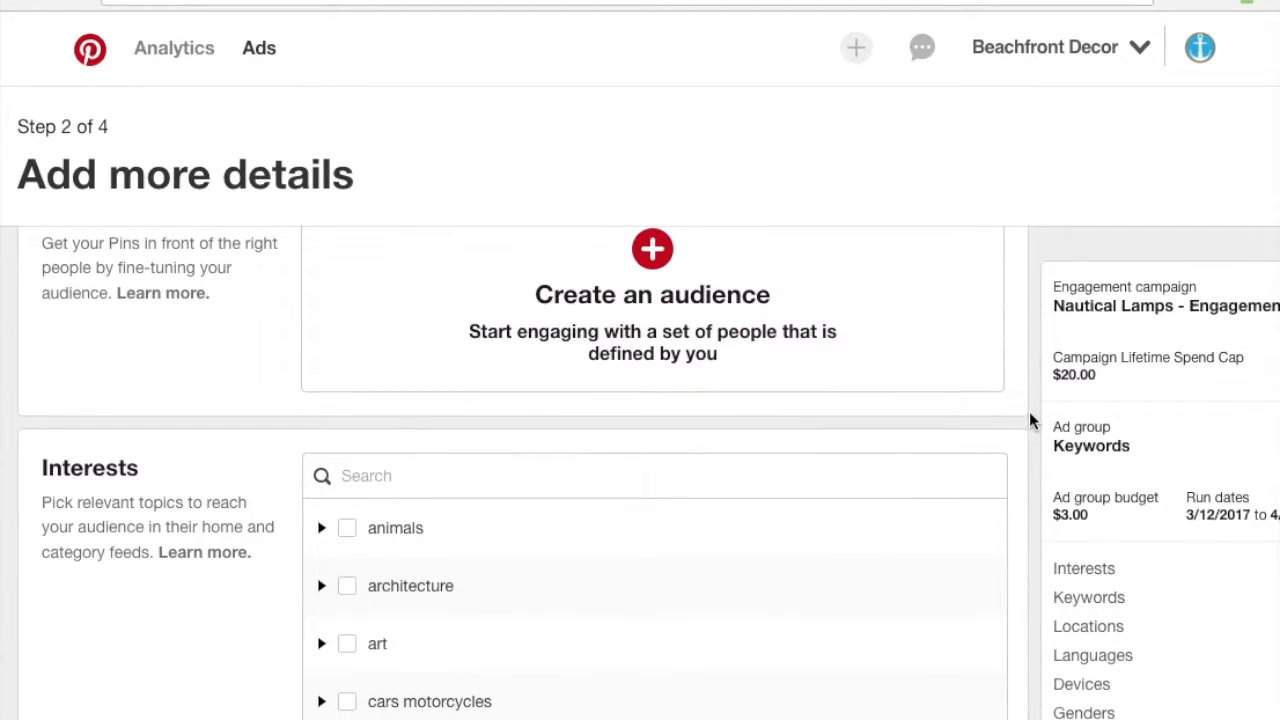
scroll(1029, 411, "up", 1)
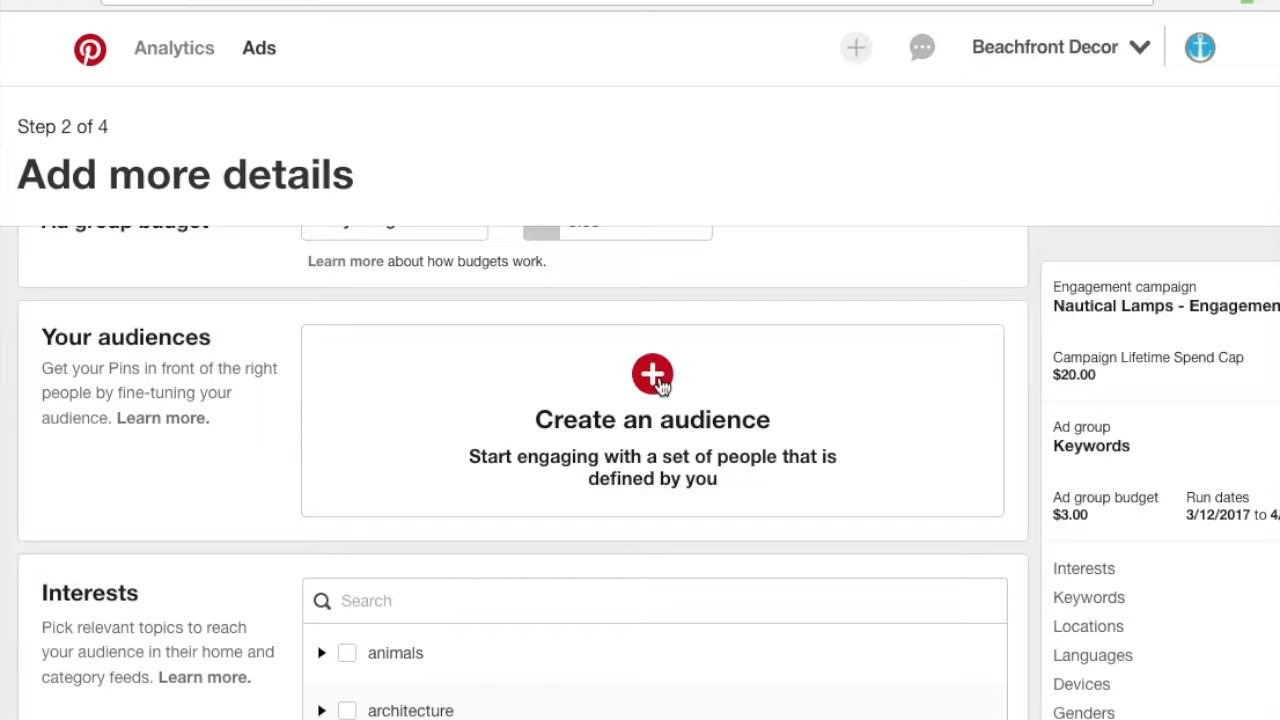
Step: Look through the list of interest topics available for targeting the ad group
scroll(1029, 535, "down", 2)
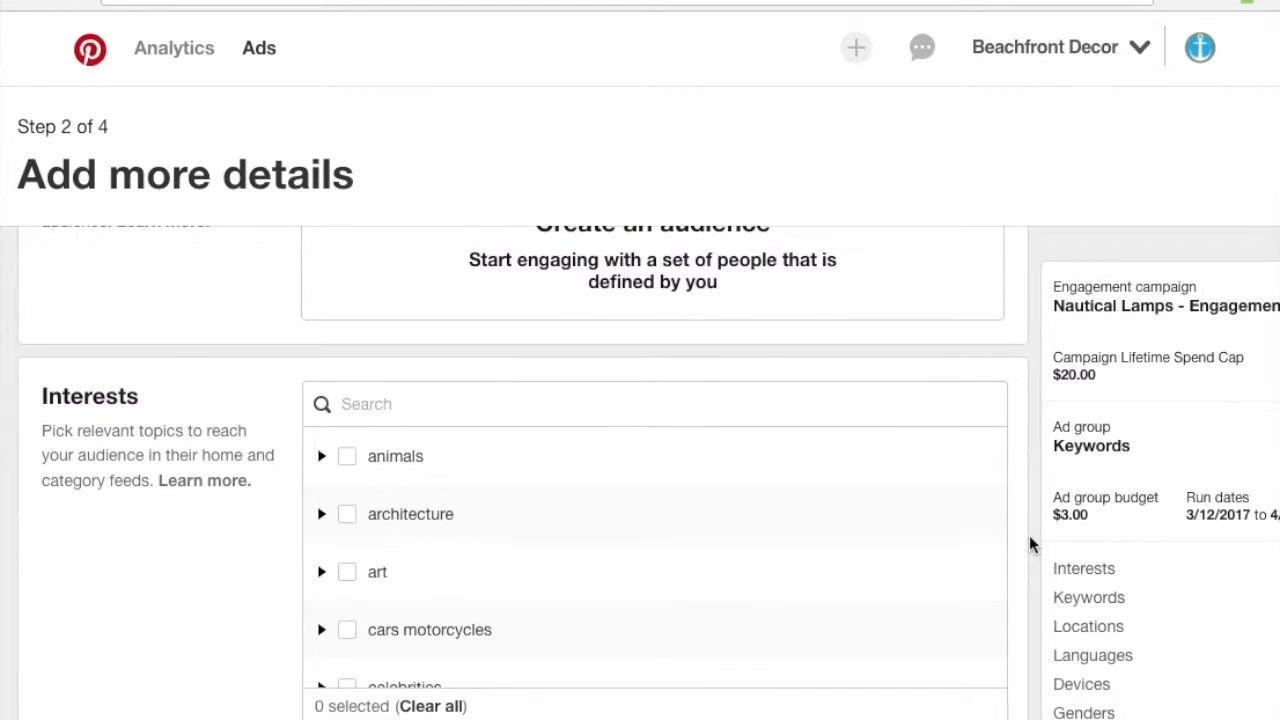
scroll(681, 533, "down", 5)
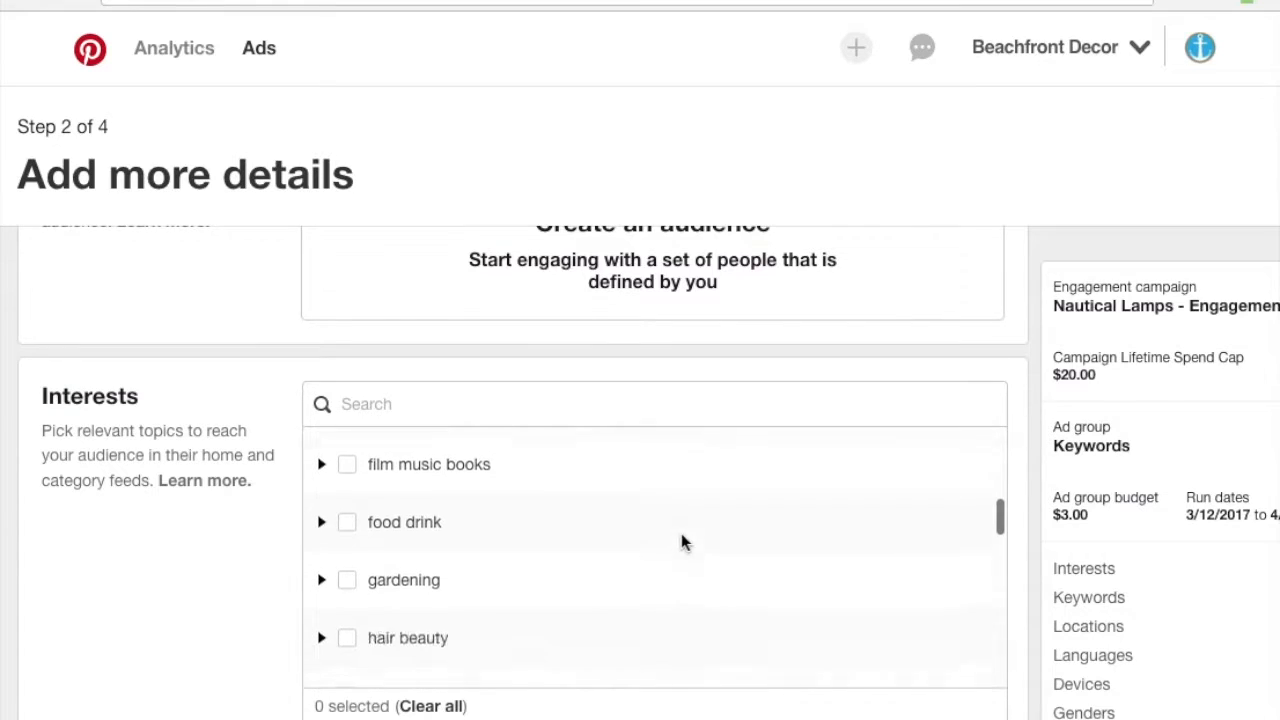
scroll(681, 540, "down", 5)
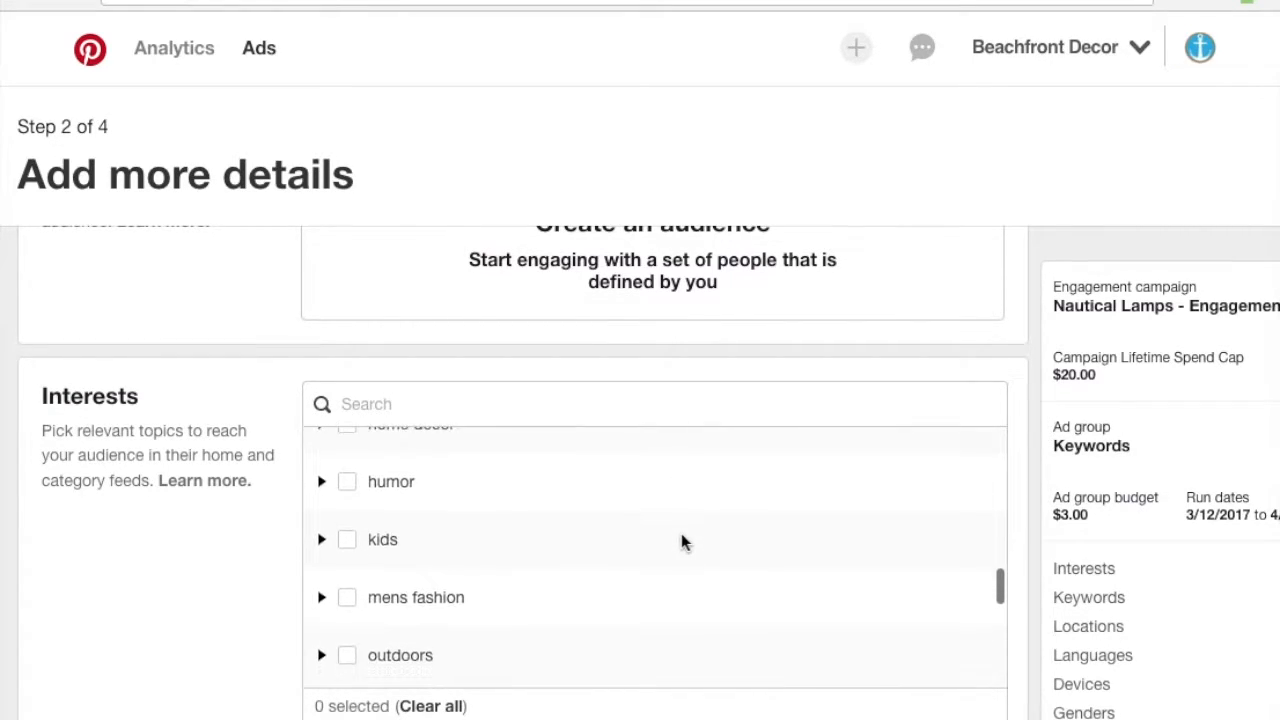
scroll(681, 541, "down", 2)
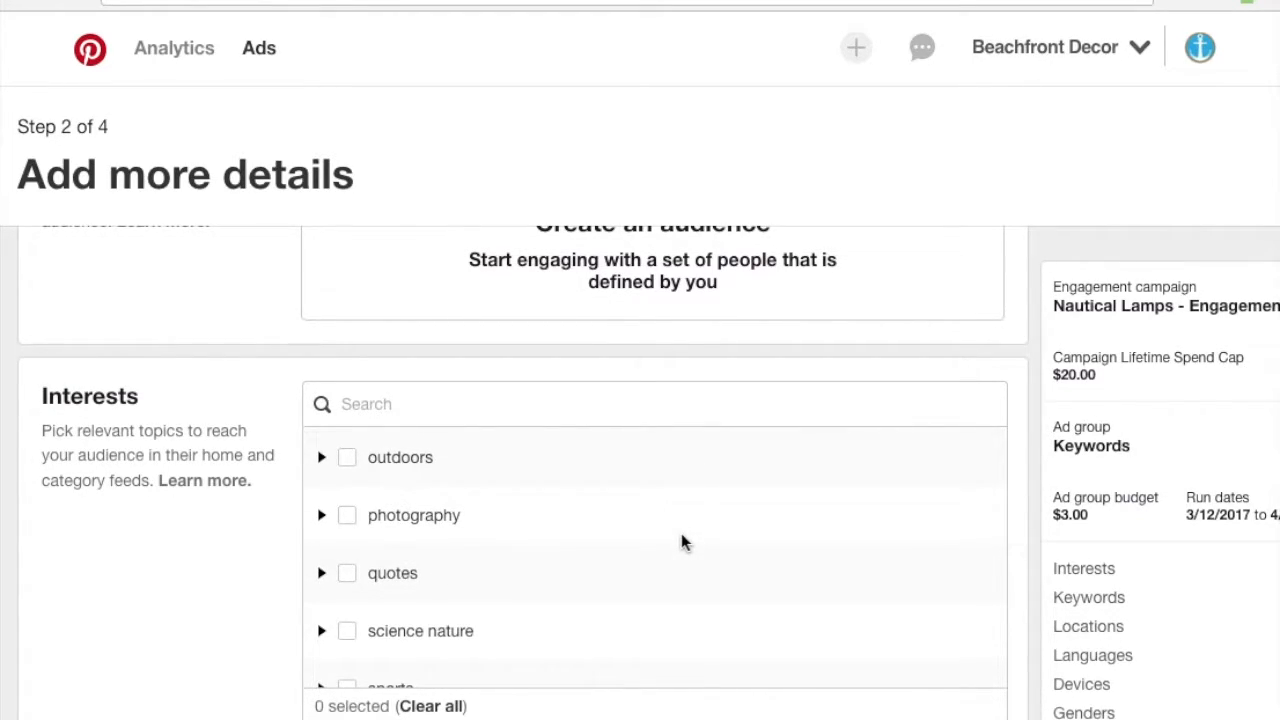
scroll(681, 541, "down", 2)
scroll(681, 541, "down", 2)
scroll(681, 541, "up", 15)
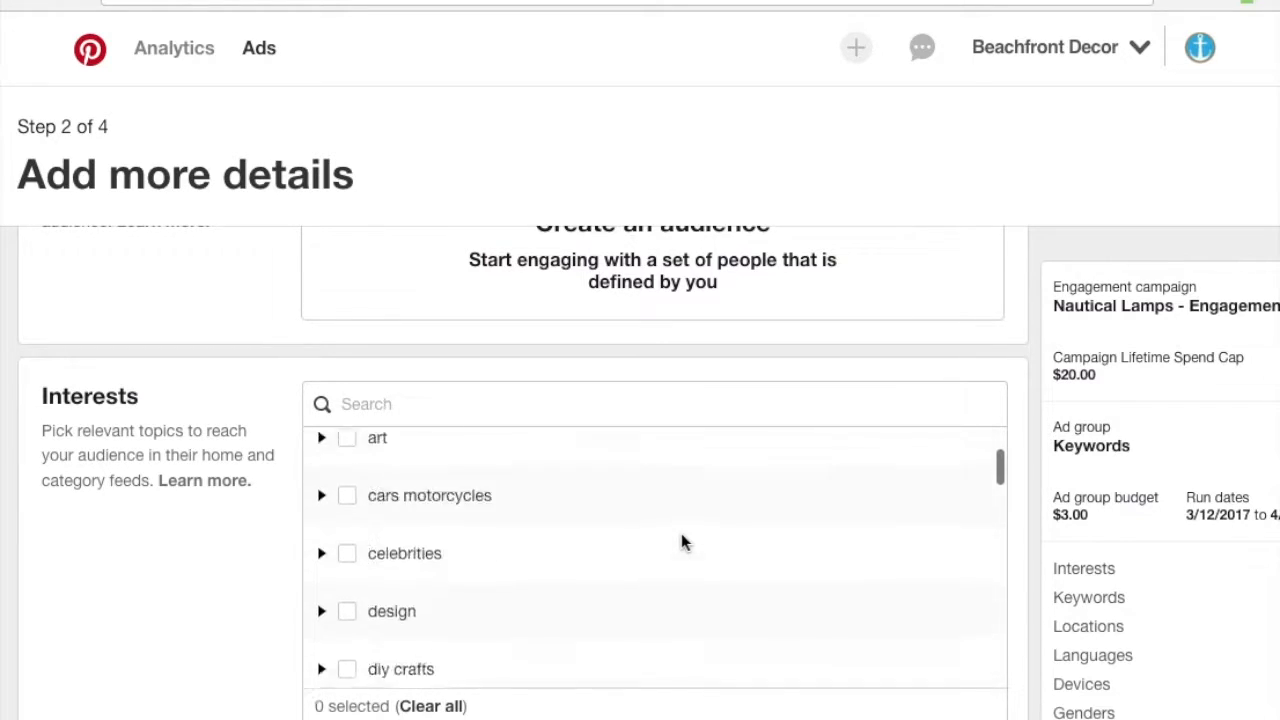
scroll(1035, 580, "down", 3)
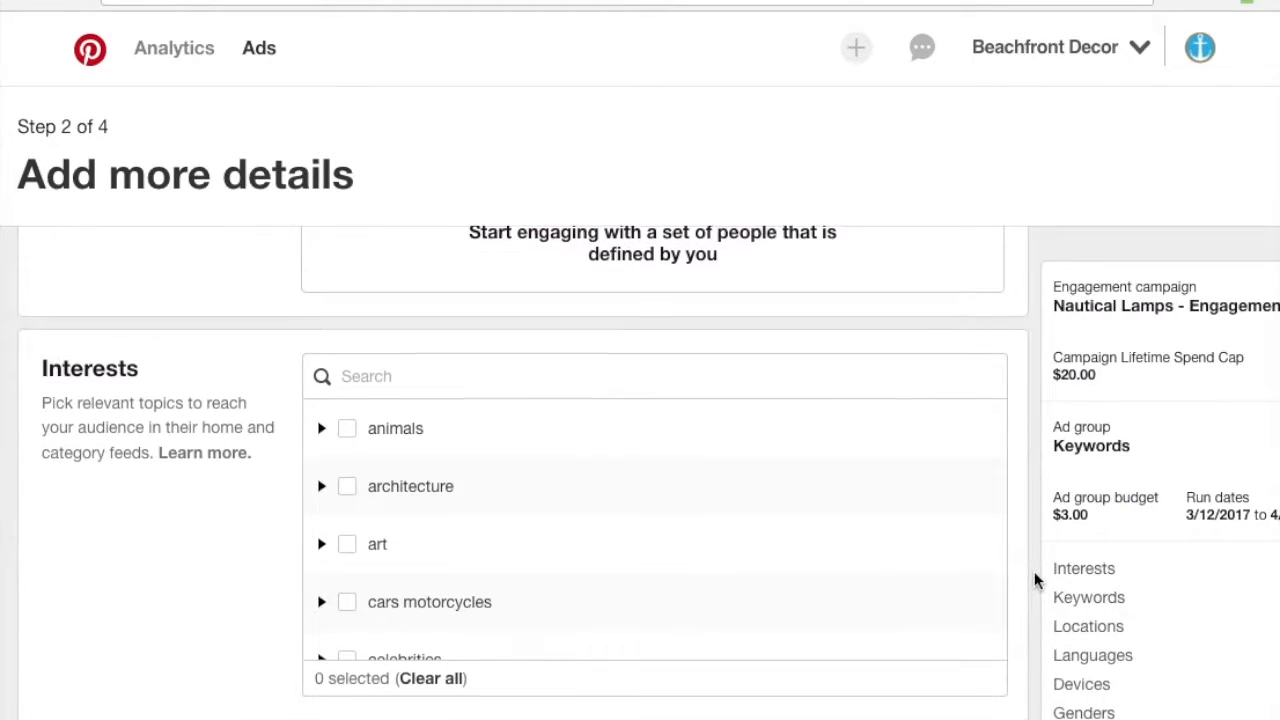
Step: Open the multiple-keyword import for the ad group and set the keywords to be separated by line breaks
scroll(1035, 580, "down", 6)
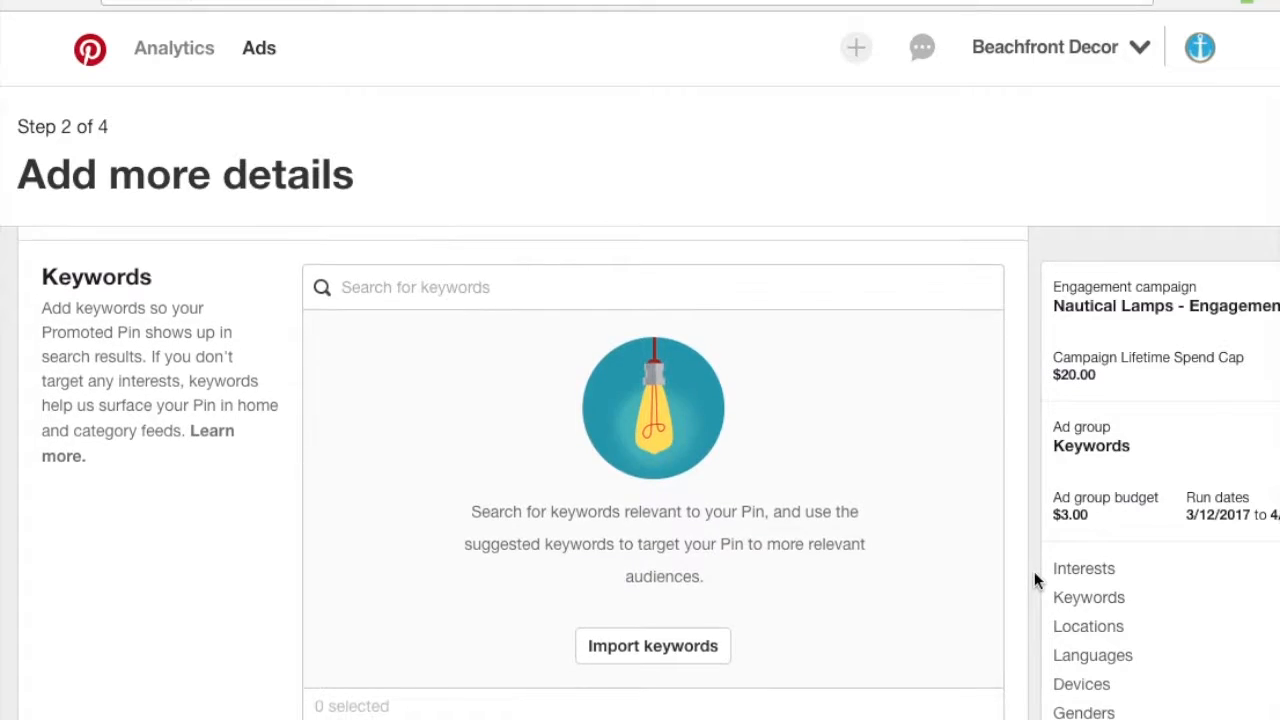
left_click(654, 600)
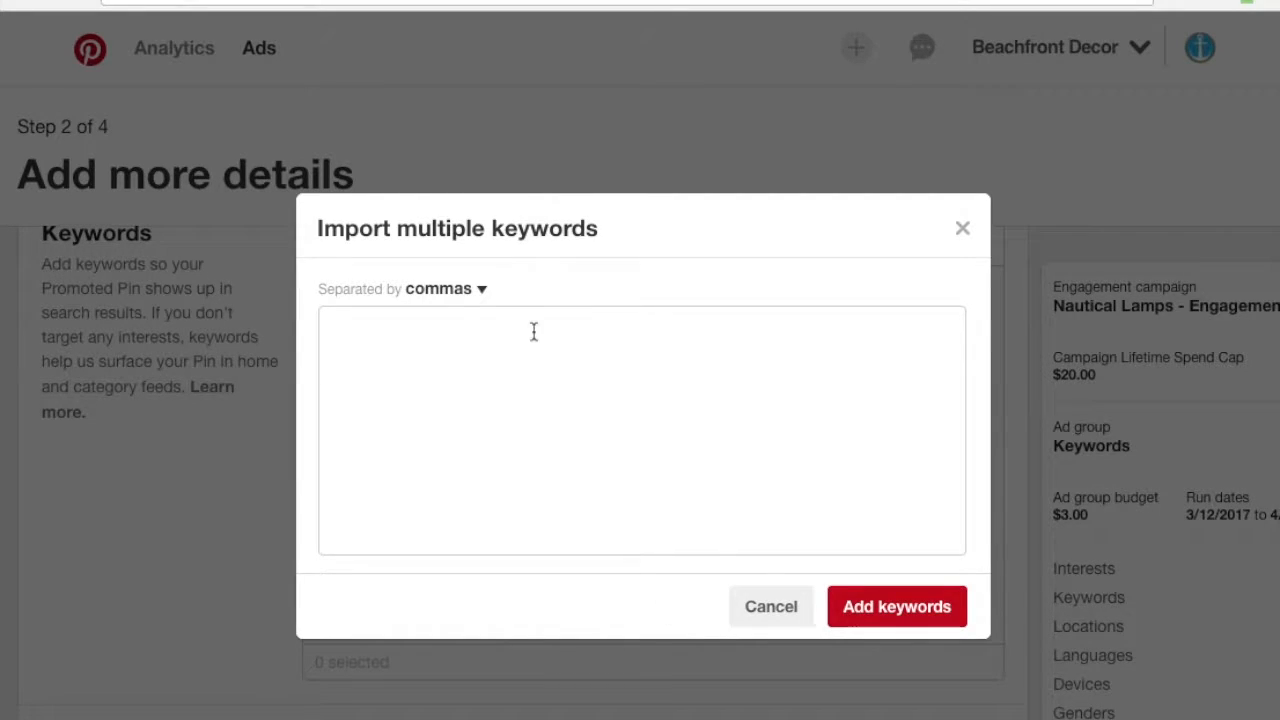
left_click(445, 289)
left_click(466, 394)
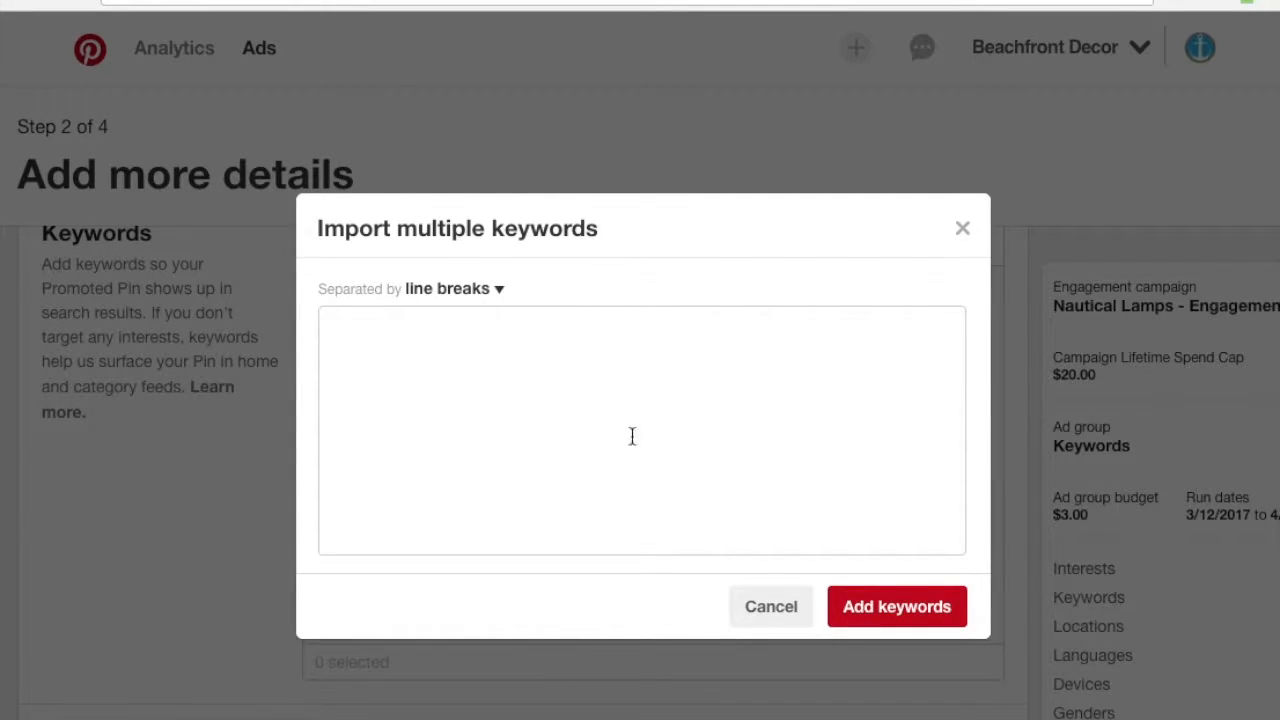
Step: Enter the keywords "nautical lamps", "rope lamps", "anchor lamps" and "nautical lighting ideas" on separate lines of the import list
type("nautical lamps")
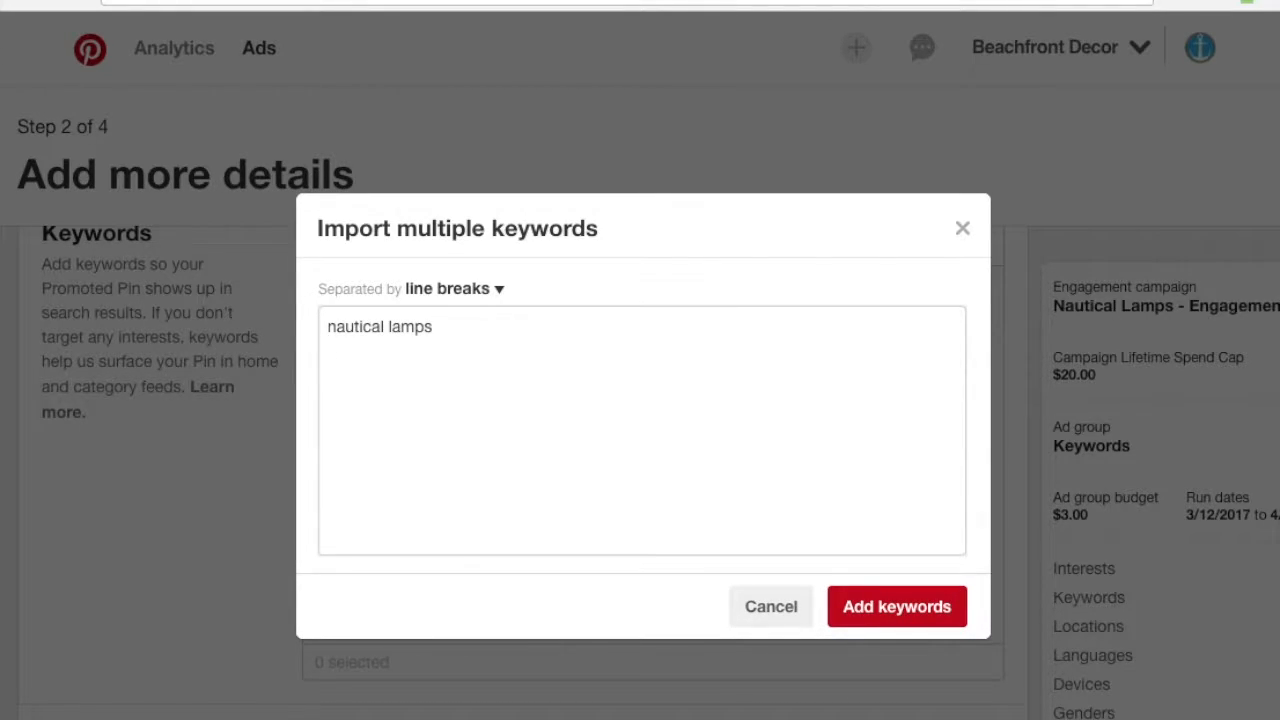
key("Return")
type("rope lamps")
key("Return")
type("anchor lamps")
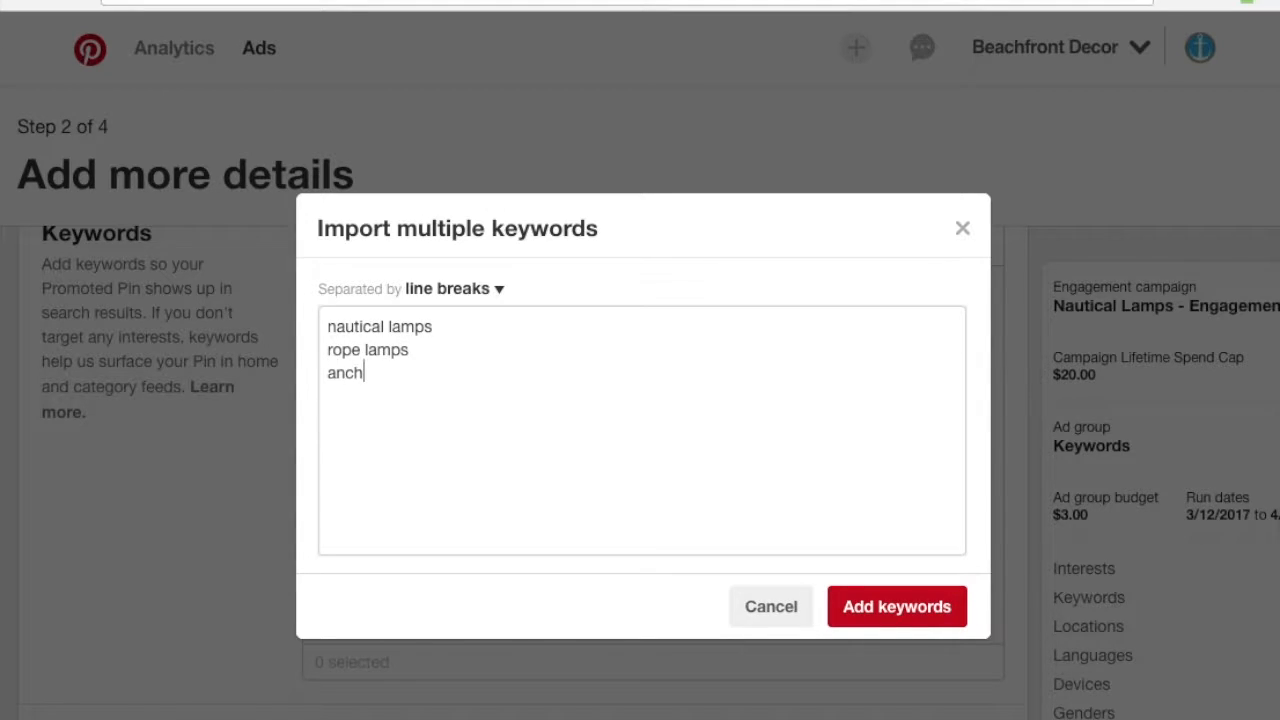
key("Return")
type("nautical ligti")
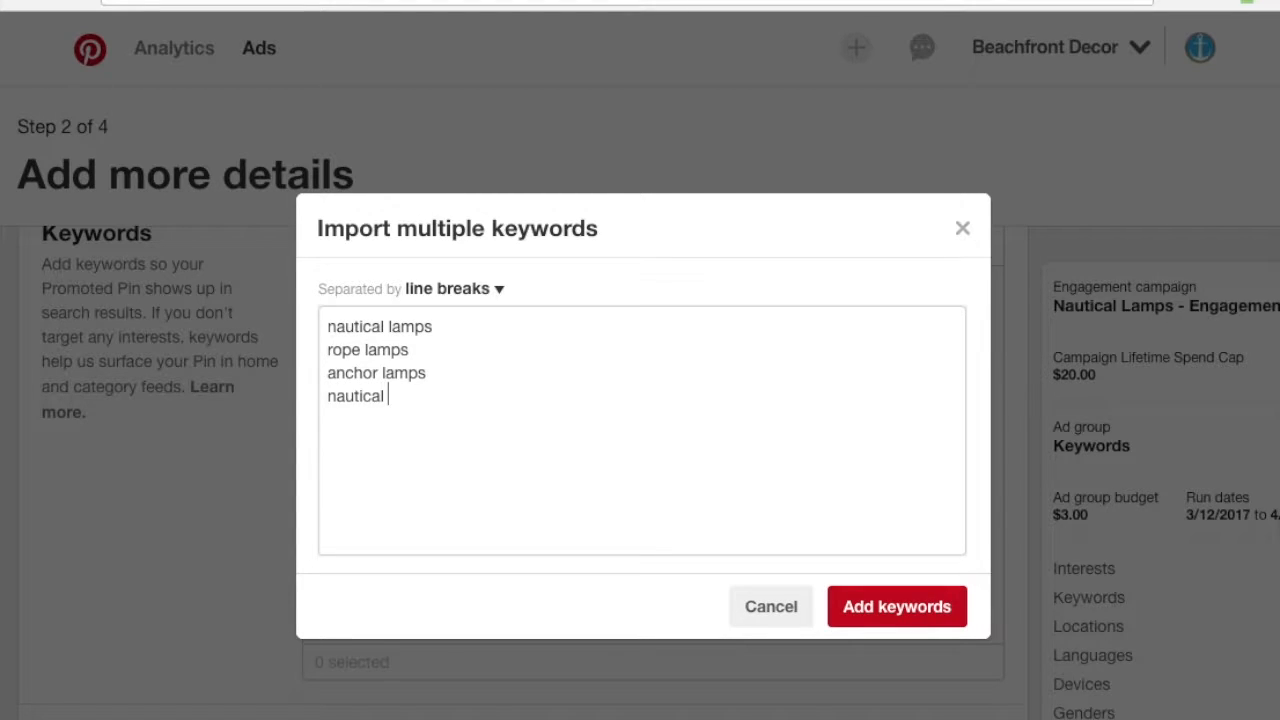
key("BackSpace")
key("BackSpace")
type("hting l")
type("deas")
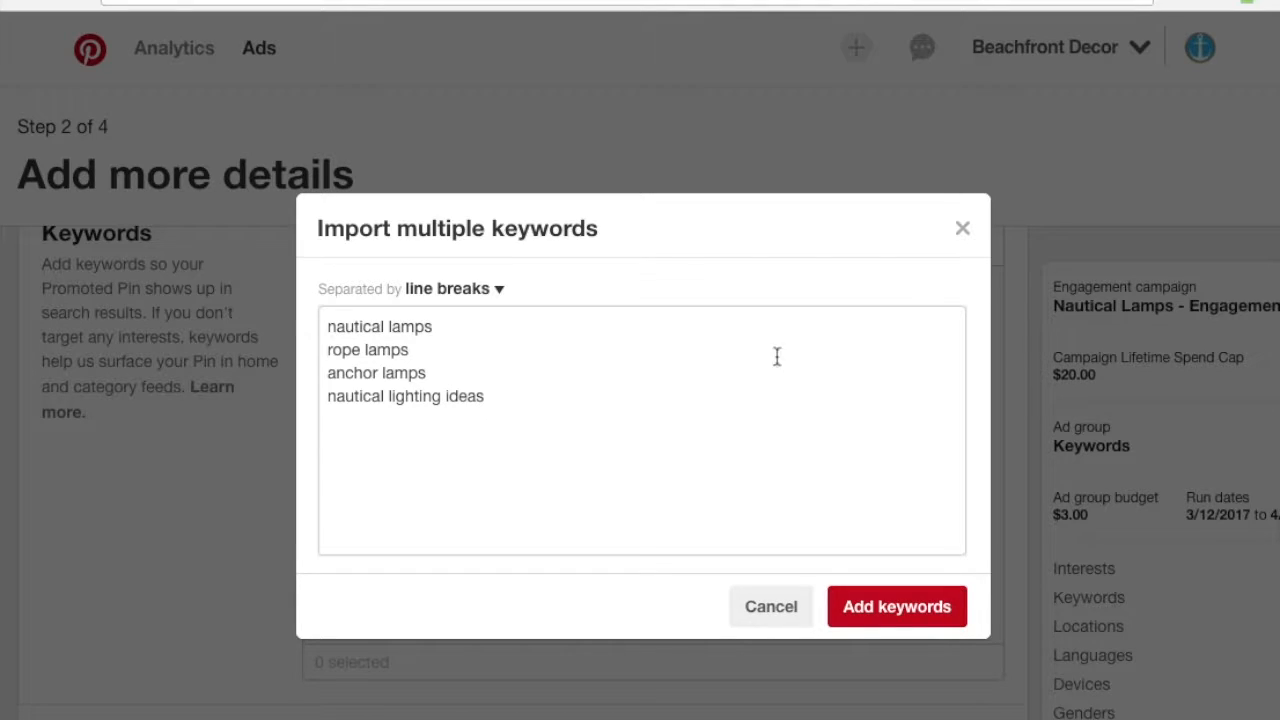
Step: Open Pinterest in a new browser tab and search for "nautical lamps" to find related keyword ideas
key("super+t")
type("pinte")
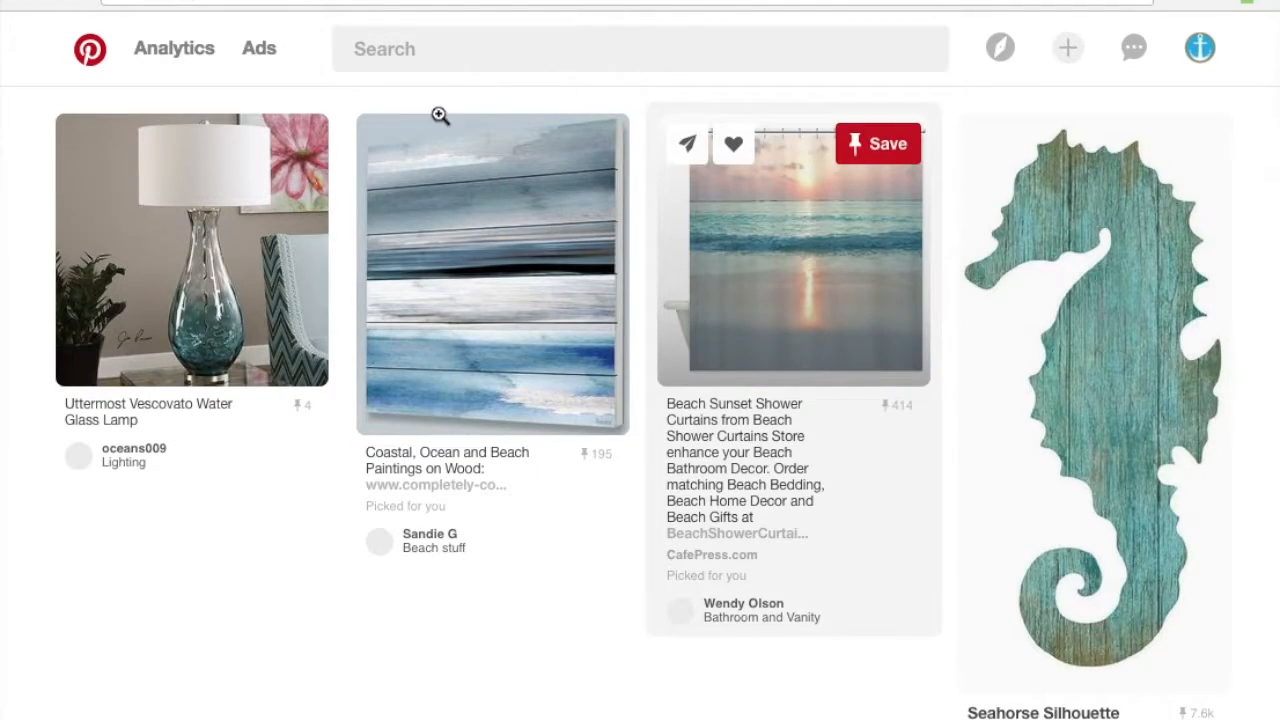
left_click(419, 49)
type("nautical lamps")
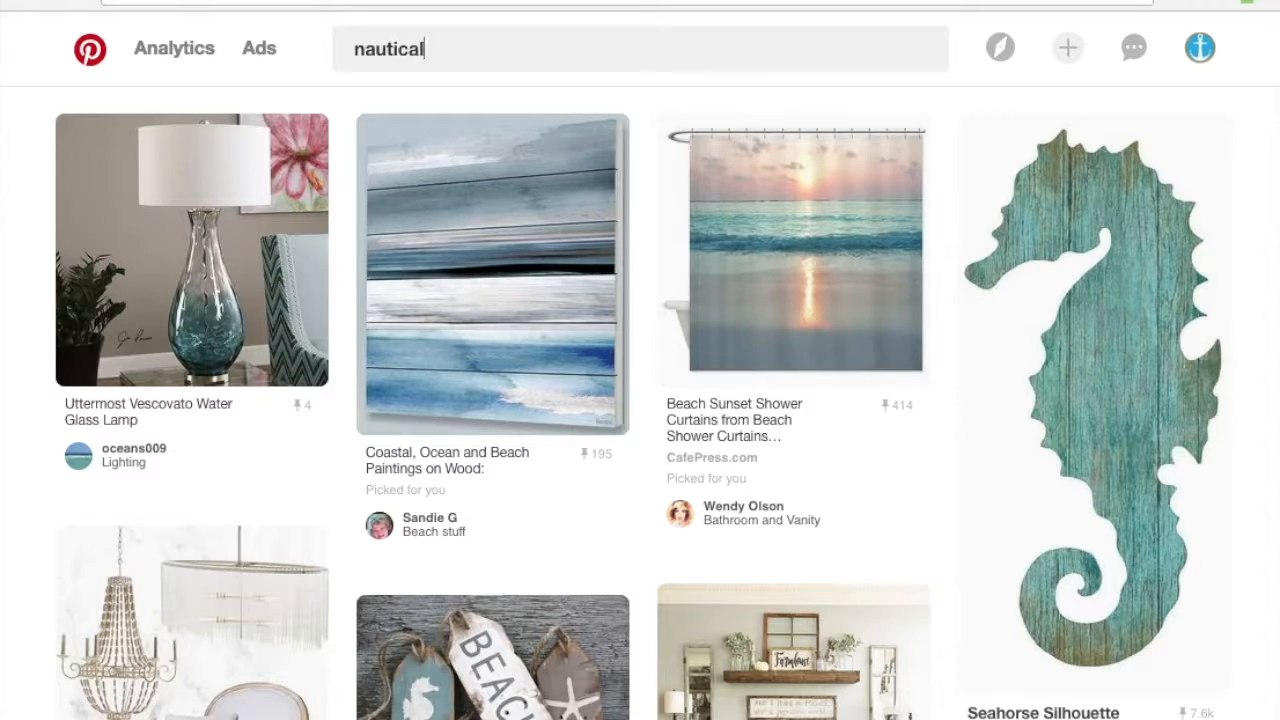
key("Return")
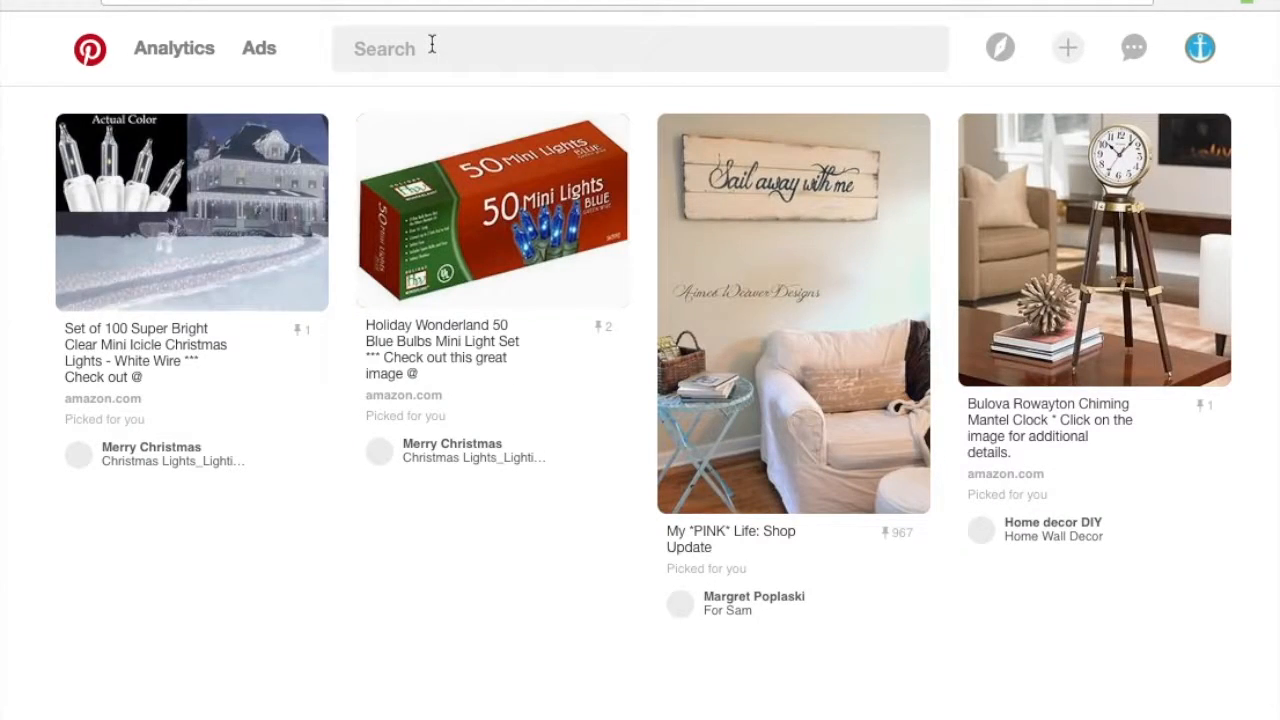
left_click(436, 49)
type("nautical lamps")
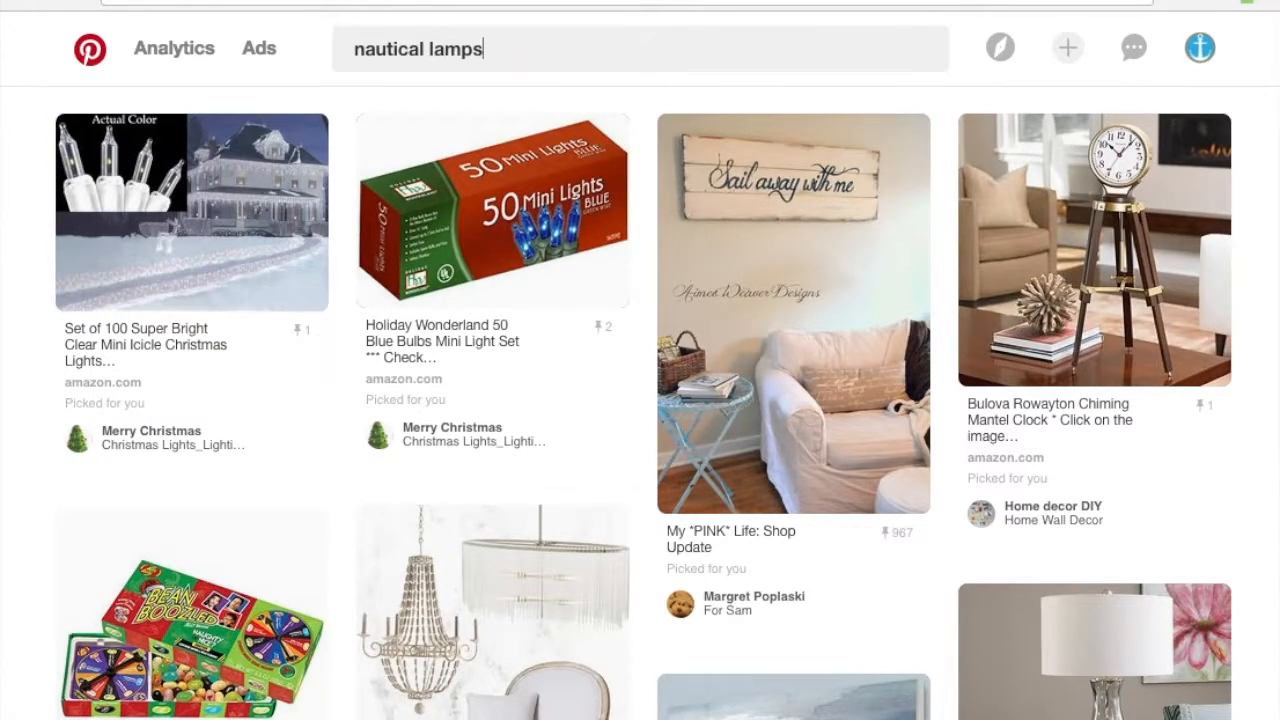
key("Return")
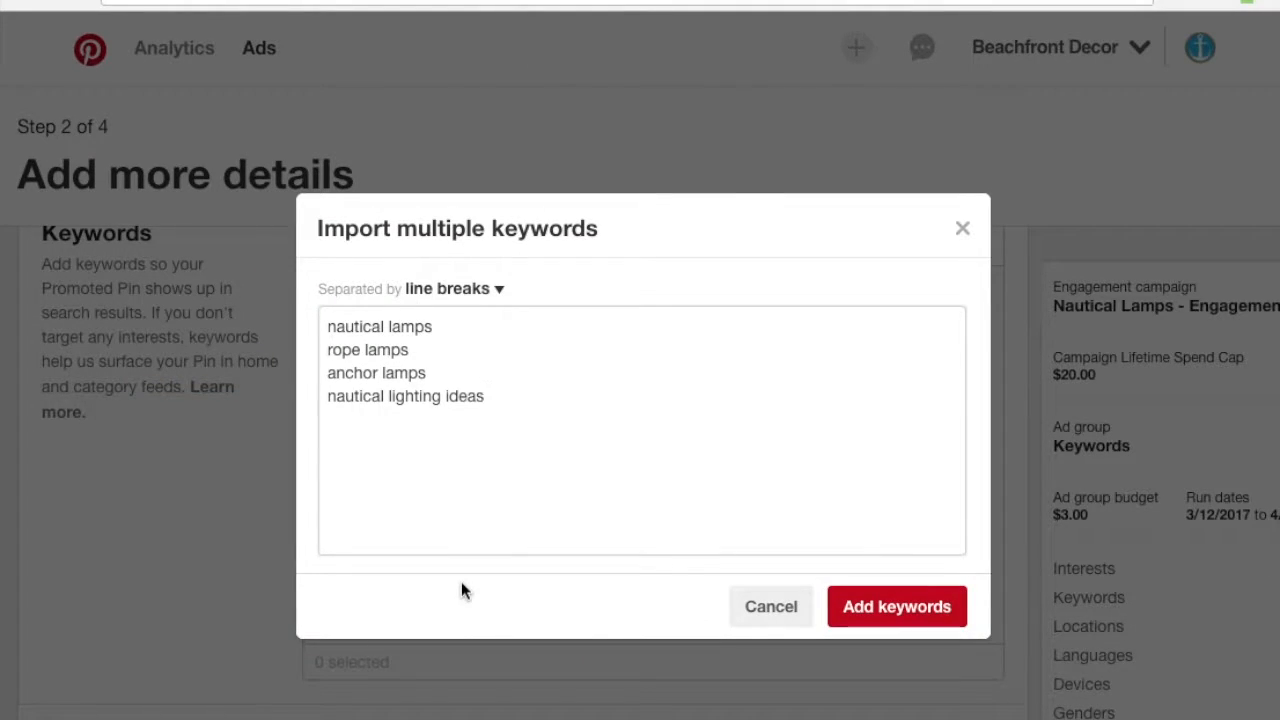
Step: Look through the BeachFront Decor blog post "The Best Nautical Lamps You Can Buy" for keyword ideas
key("Return")
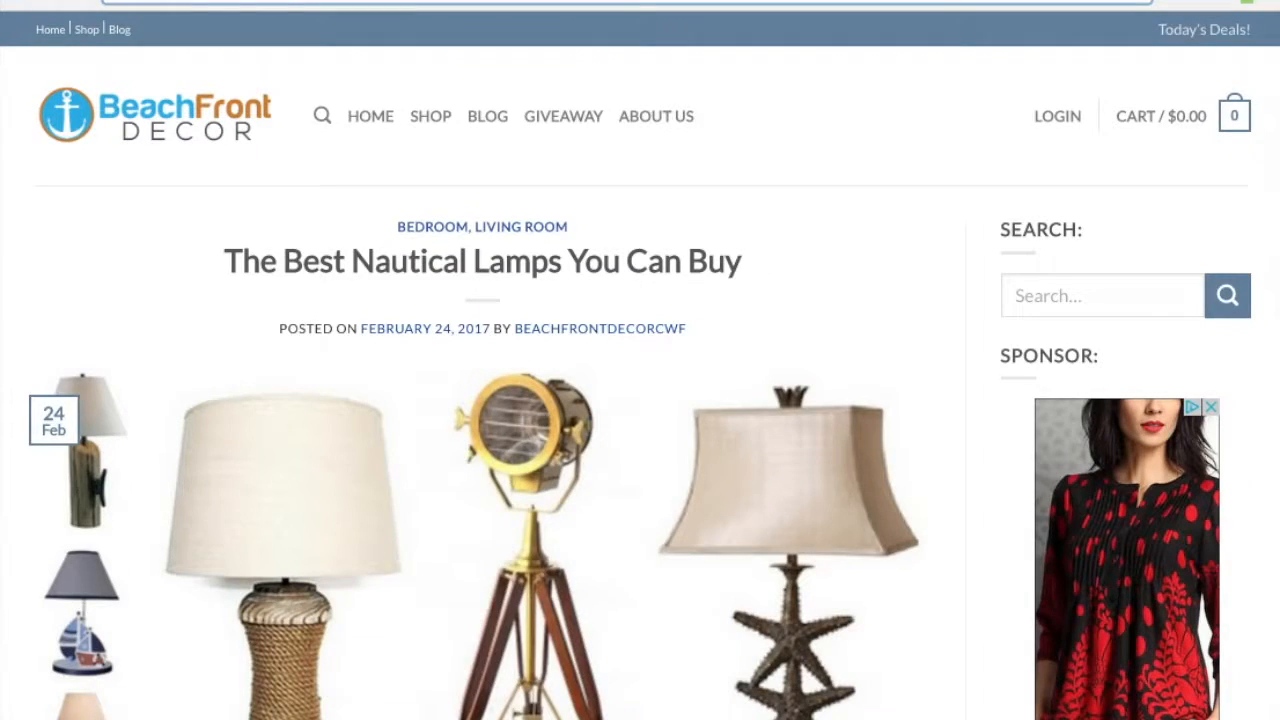
scroll(112, 570, "down", 3)
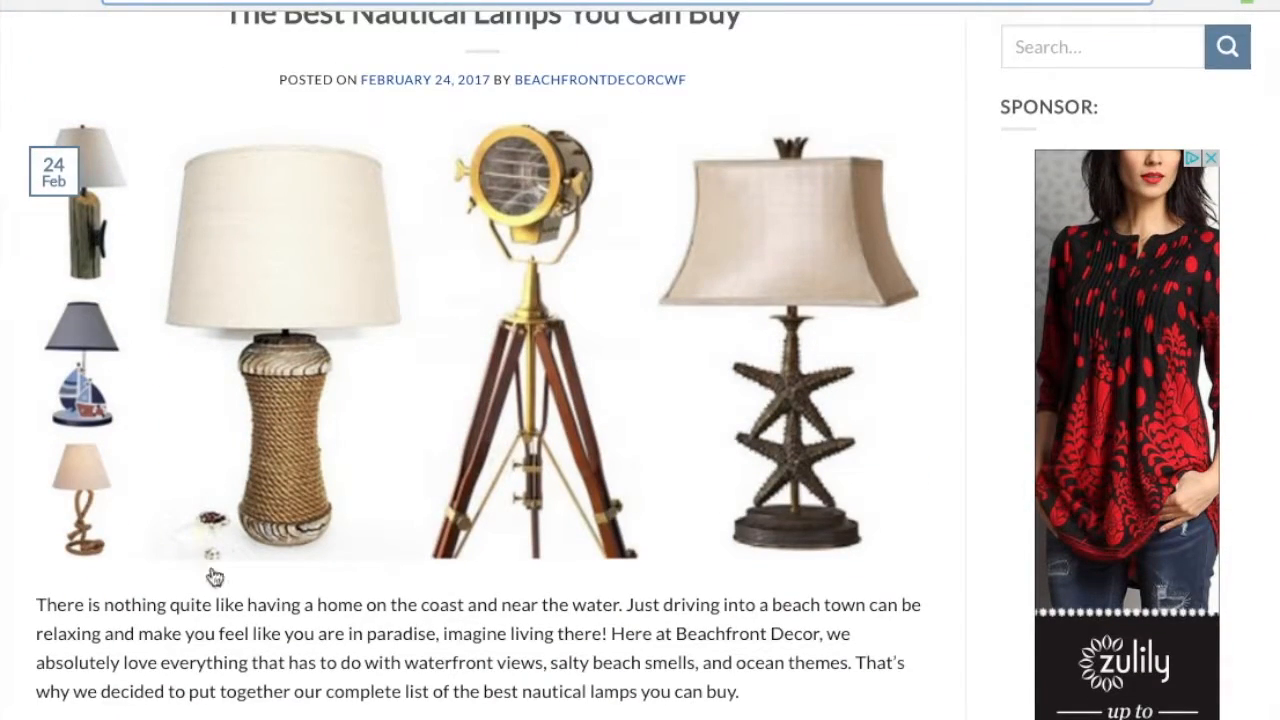
scroll(430, 533, "down", 7)
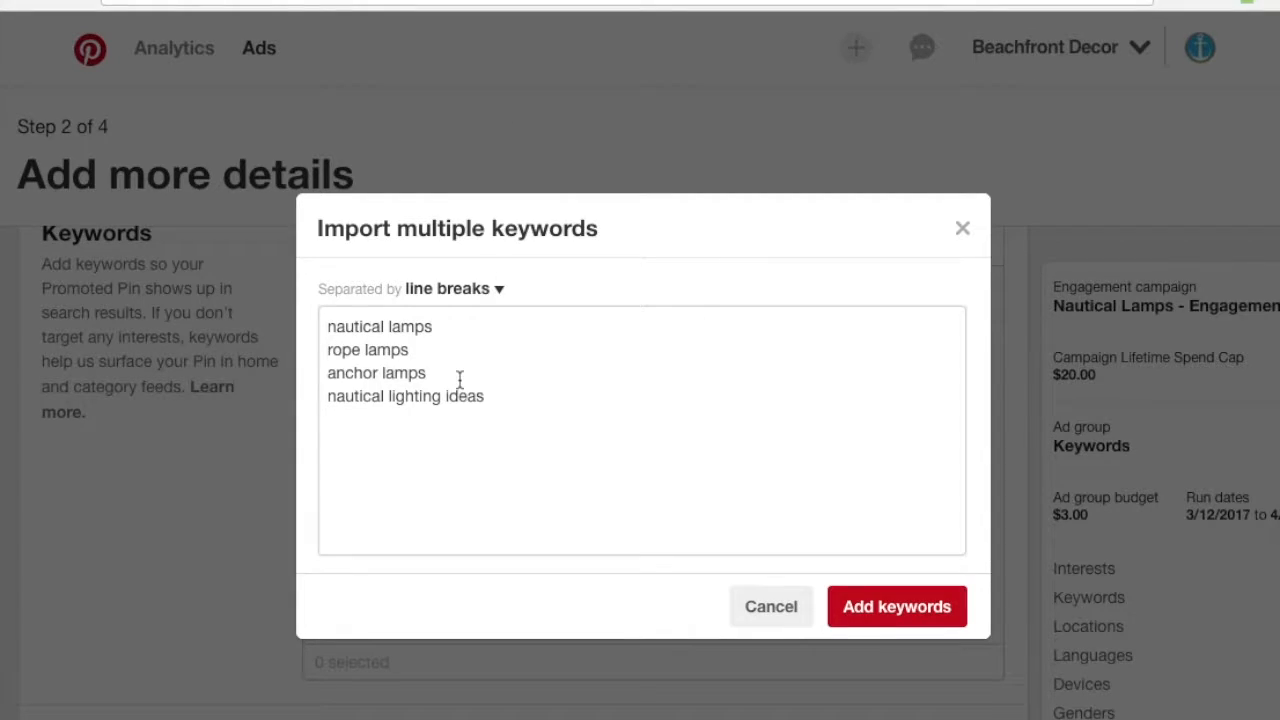
Step: Add "nautical lamp ideas", "best nautical lamps" and "top nautical lamps" to the keyword import list
type("nautical lamp ideas")
key("Return")
type("best nautical lamps")
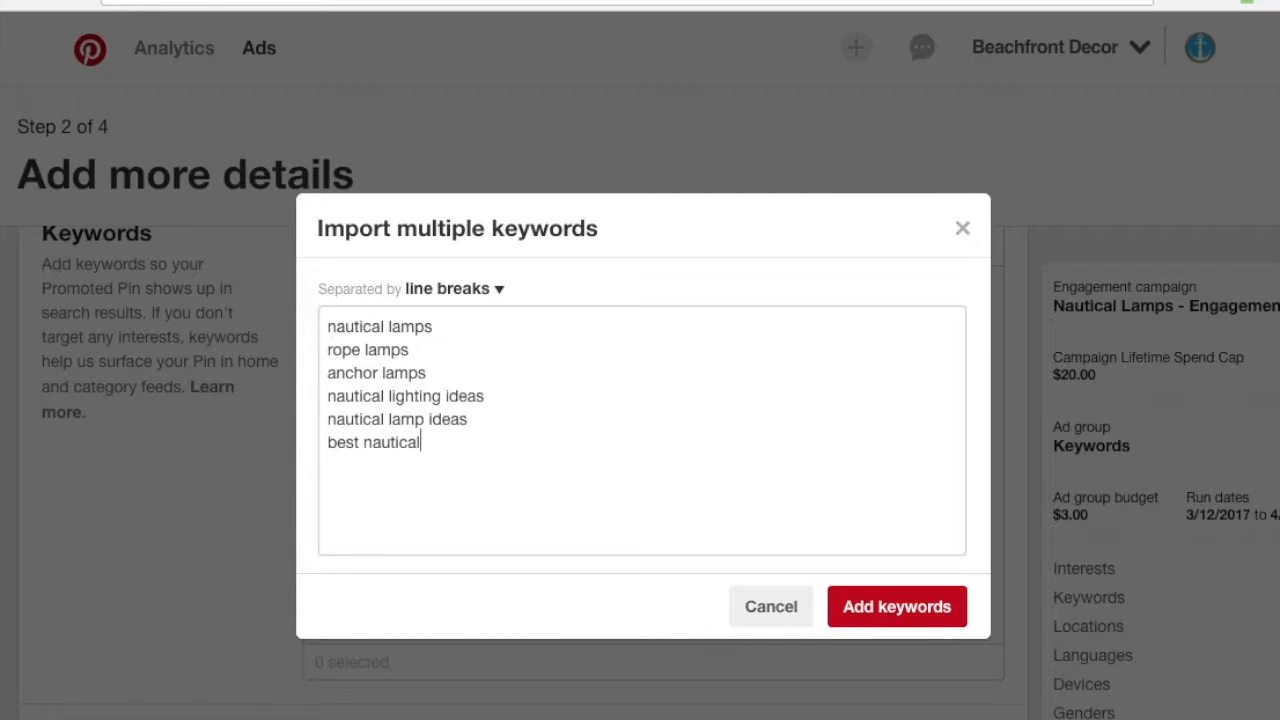
key("Return")
type("top nautical lamps")
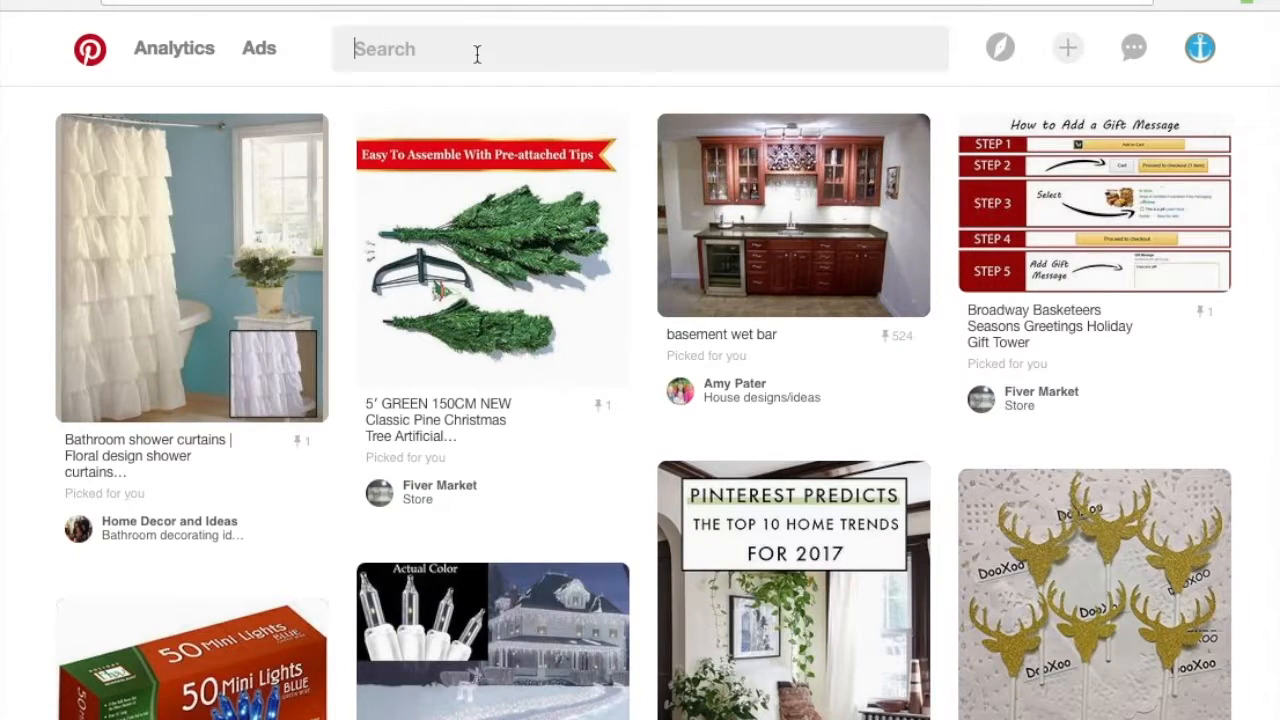
Step: Search Pinterest again for "nautical lamps" and add the keyword "nautical lighting" to the import list
left_click(474, 49)
type("nauti")
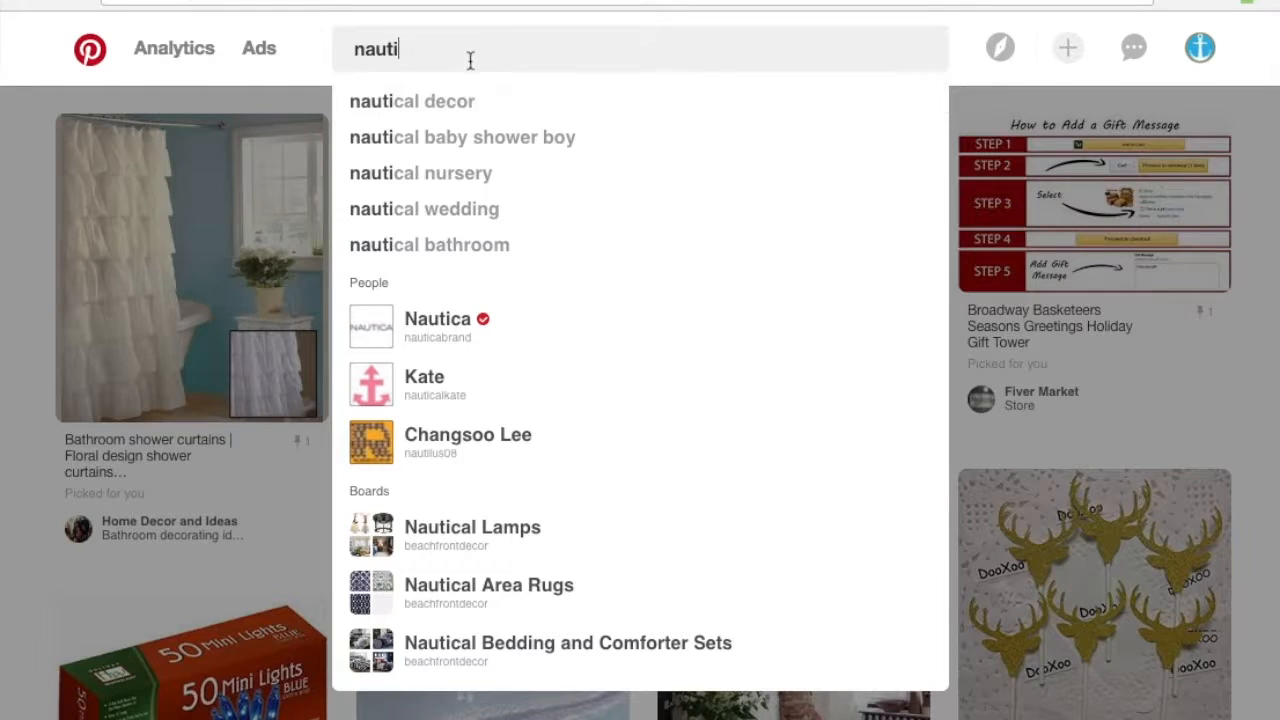
type("cal lamps")
key("Return")
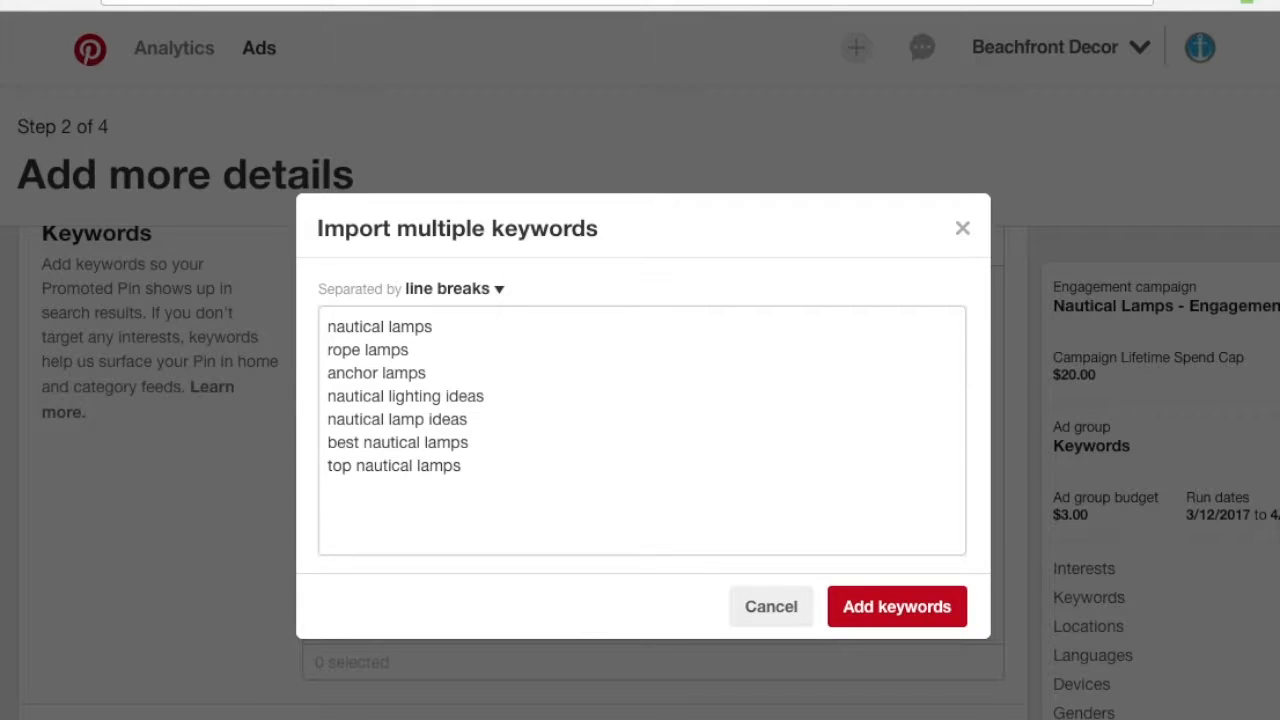
type("nautical lighting")
key("Return")
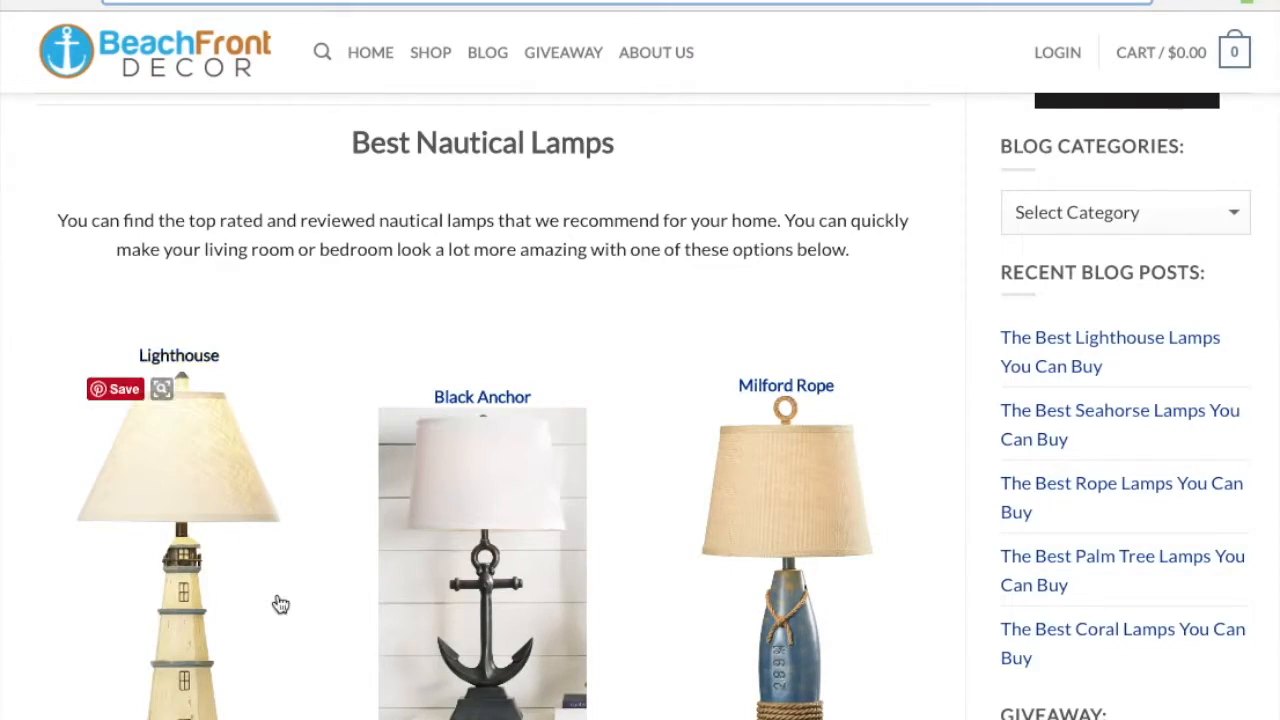
Step: Check the lamp types shown in the blog post and add the keywords "lighthouse lamps" and "anchor lamp ideas"
scroll(276, 602, "down", 3)
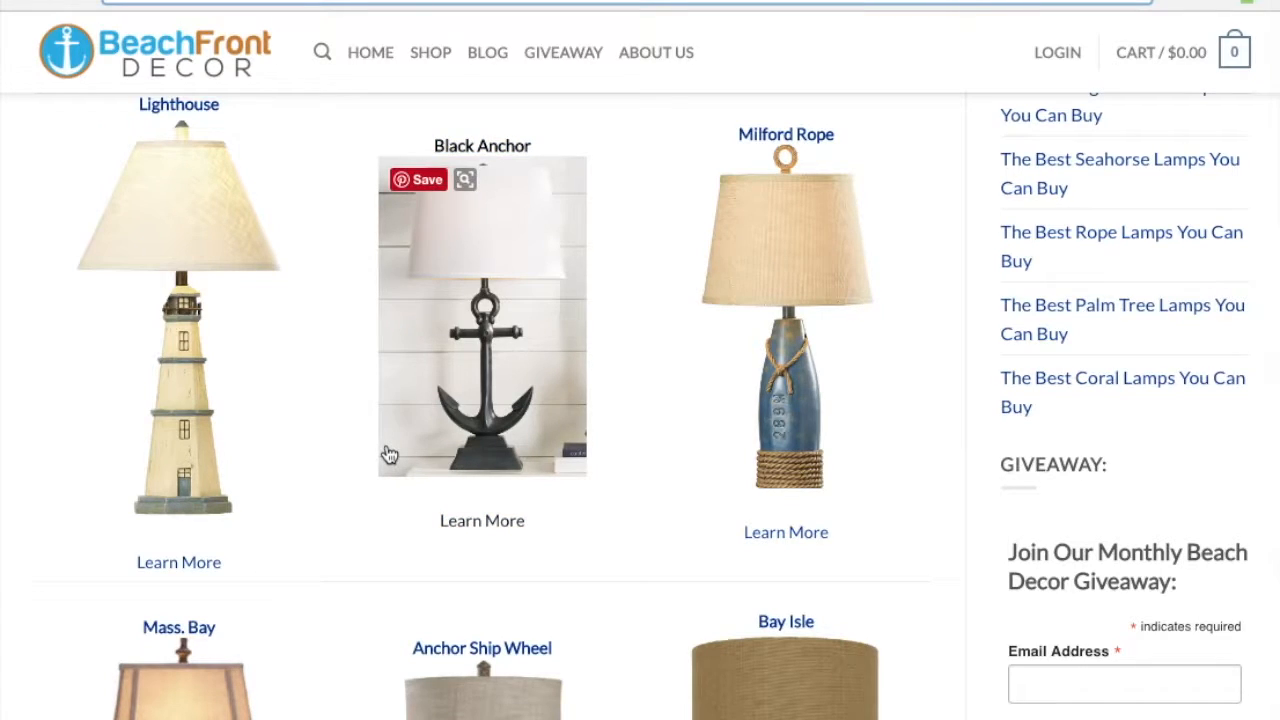
scroll(351, 378, "down", 2)
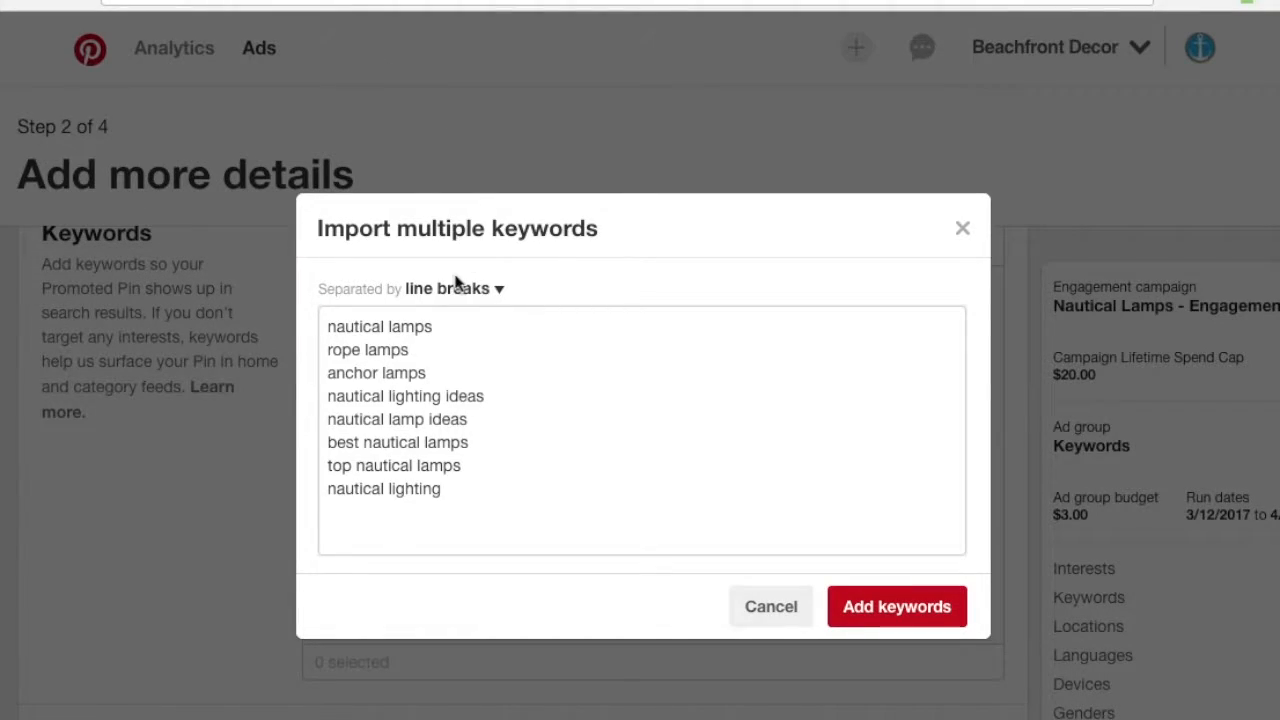
type("lighthouse lamps ")
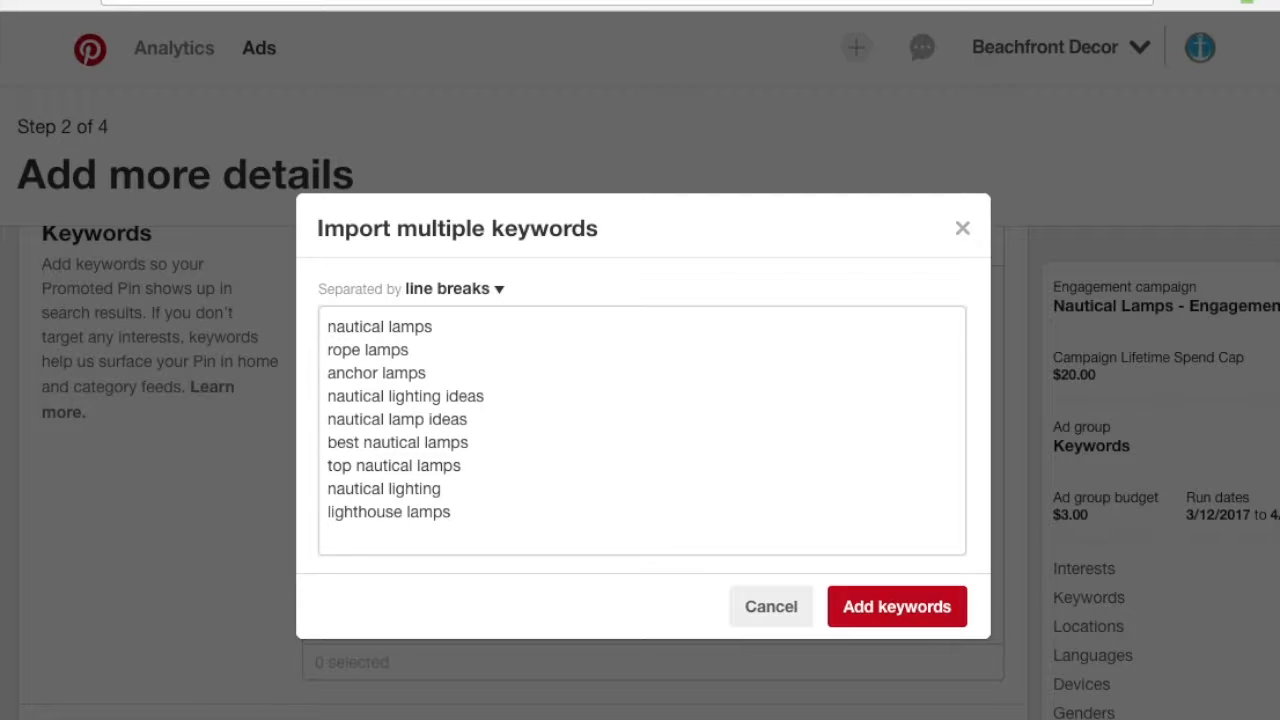
type("anchor lamp ideas")
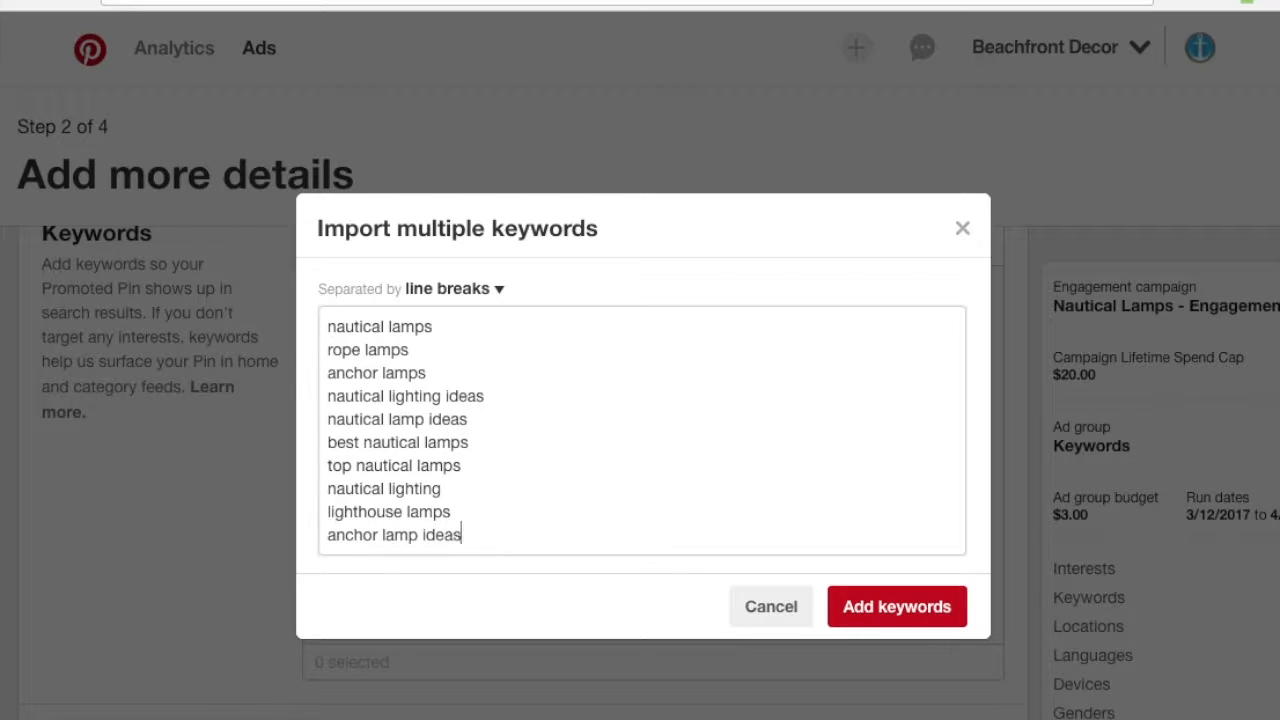
Step: Add "nautical table lamps" and "nautical floor lamps" on new lines of the keyword import list
key("Return")
type("nautic")
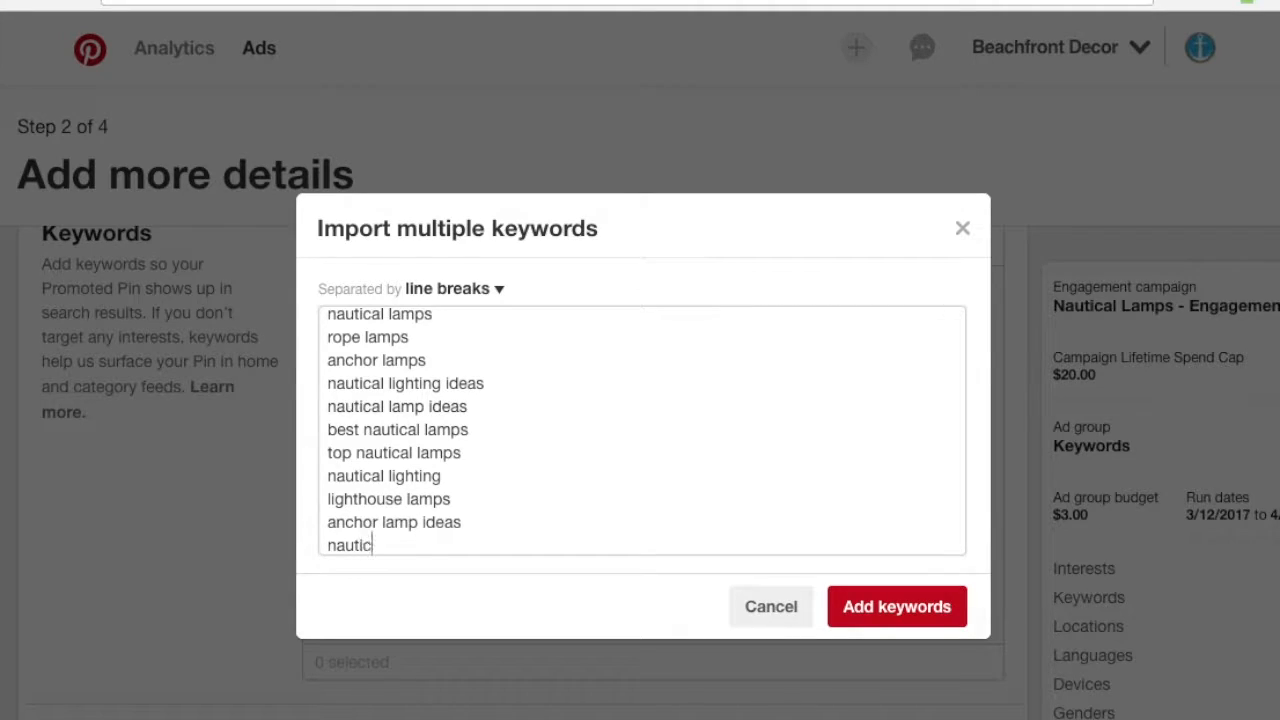
type("al table lamps")
key("Return")
type("nautical floor lam")
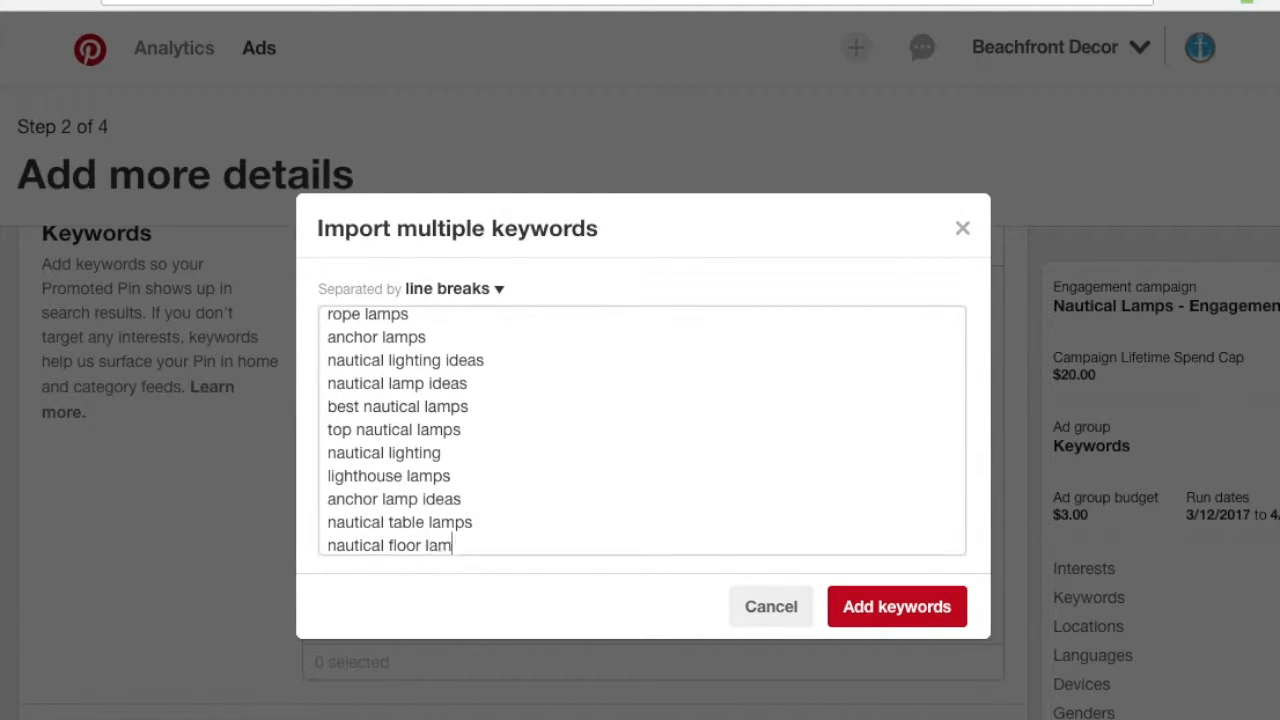
type("ps")
key("Return")
Step: Add both spellings "ship wheel lamps" and "shipwheel lamps" as the last entries of the keyword import list
type("s")
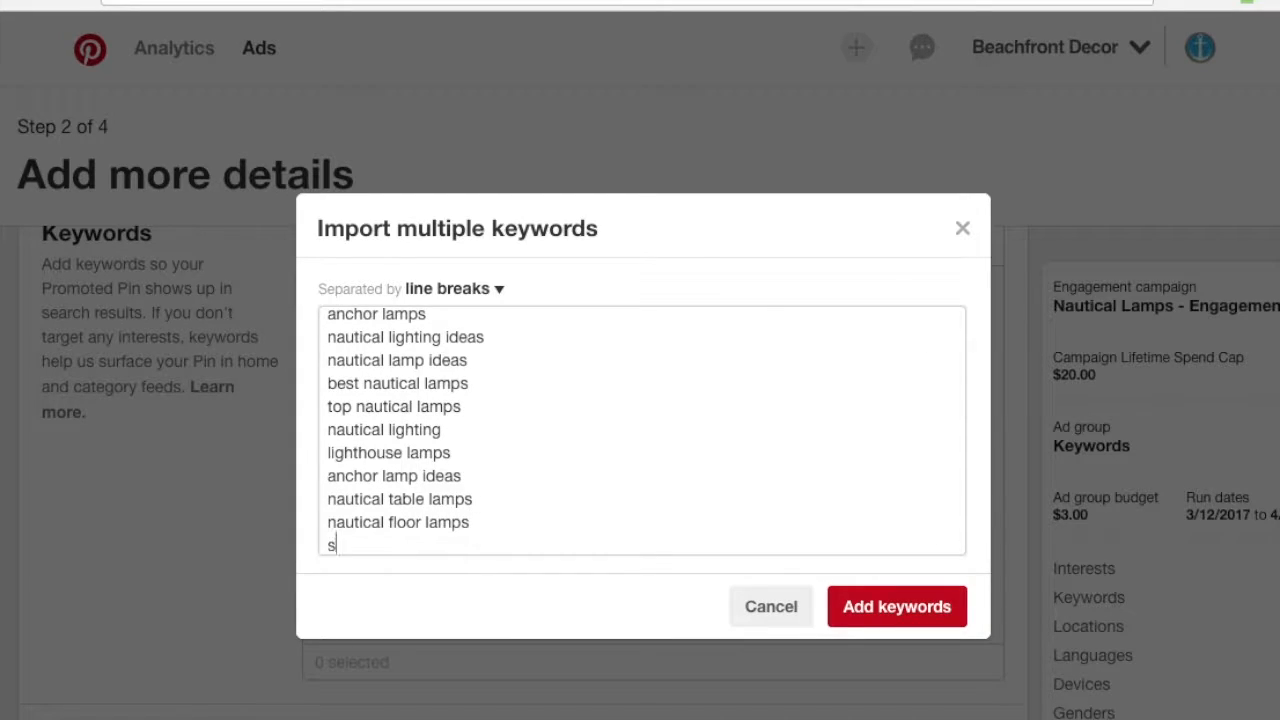
type("hip whe")
key("BackSpace")
key("BackSpace")
key("BackSpace")
key("BackSpace")
type("wheel lamps")
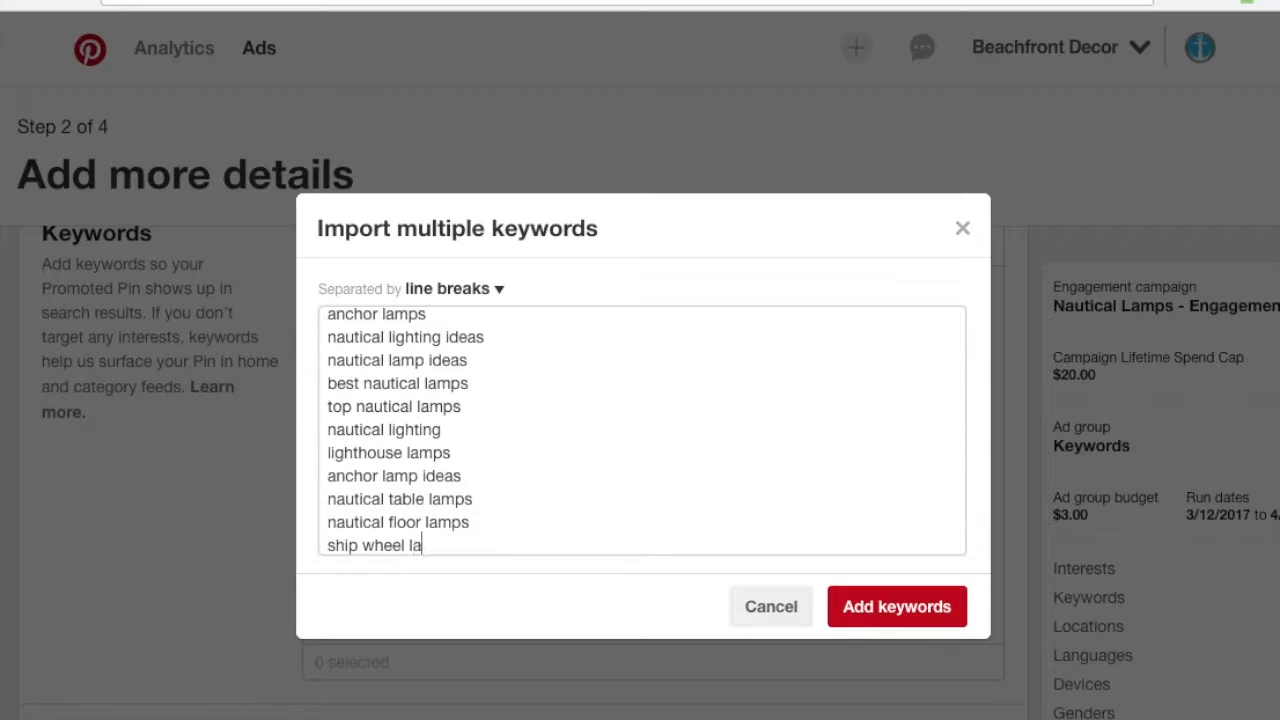
key("Return")
type("shipwheel lamps")
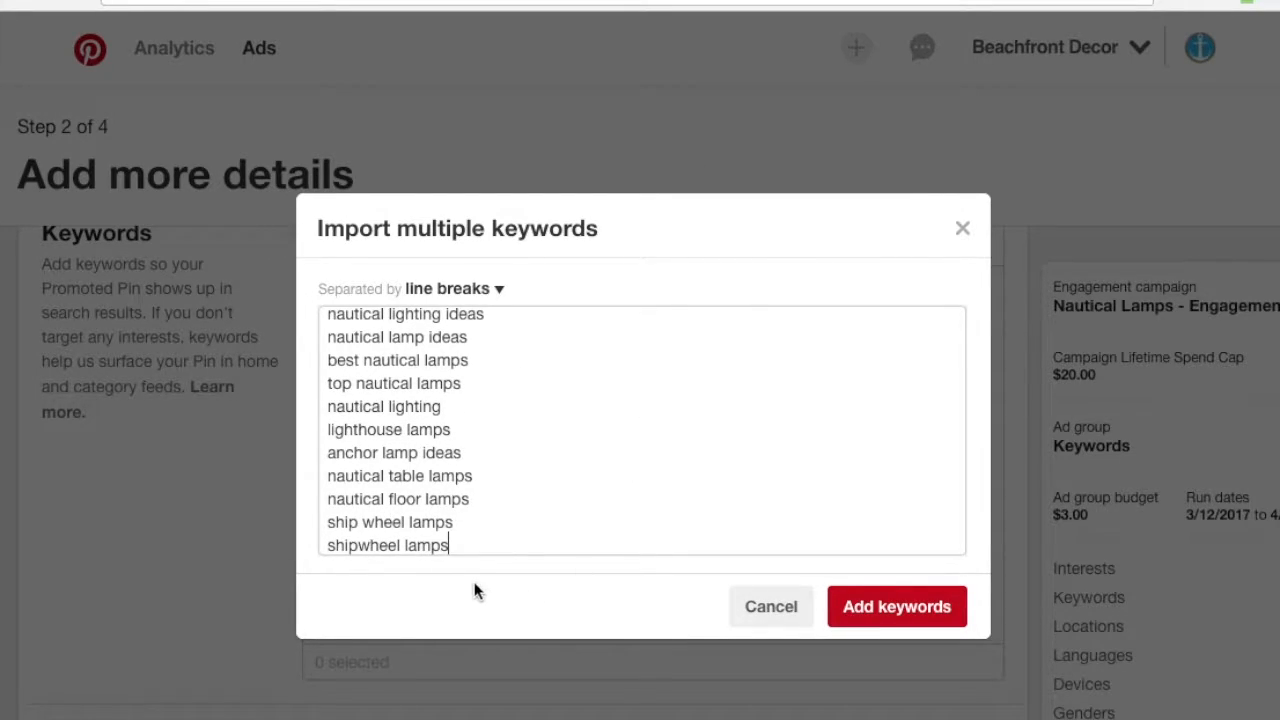
Step: Review the full keyword list and import it into the ad group
left_click_drag(464, 543, 300, 286)
left_click(503, 411)
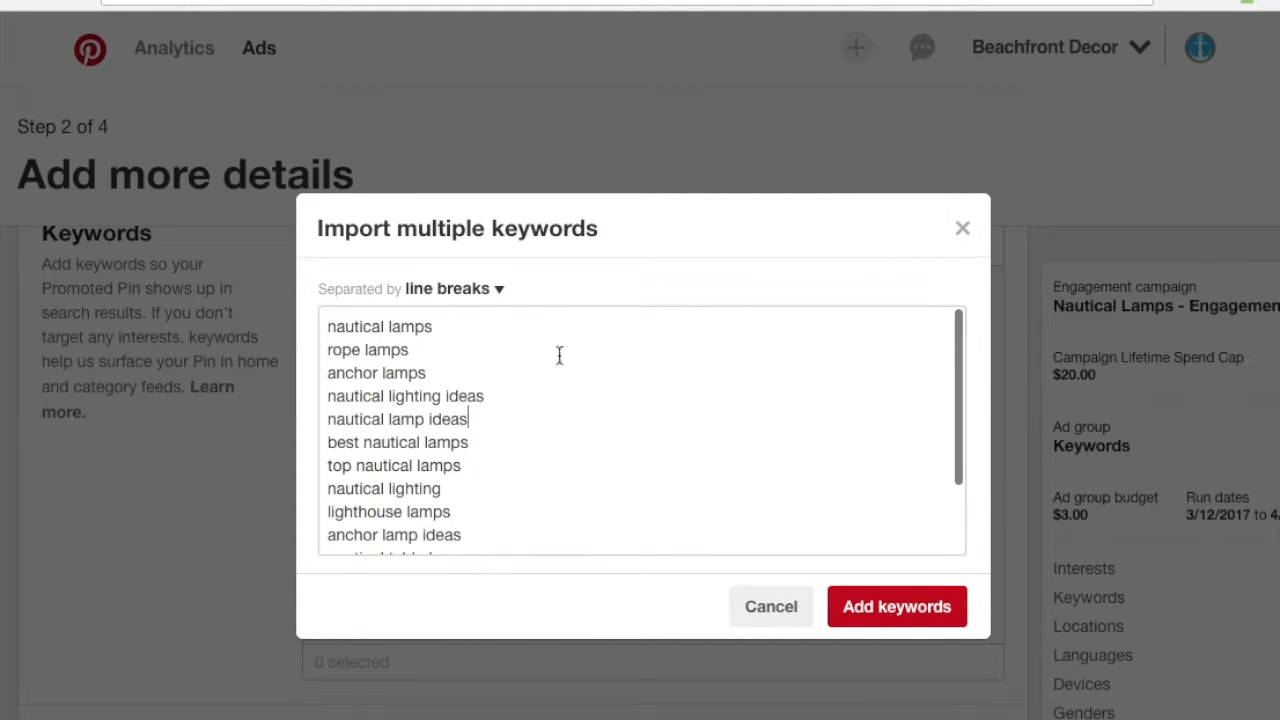
scroll(621, 420, "down", 2)
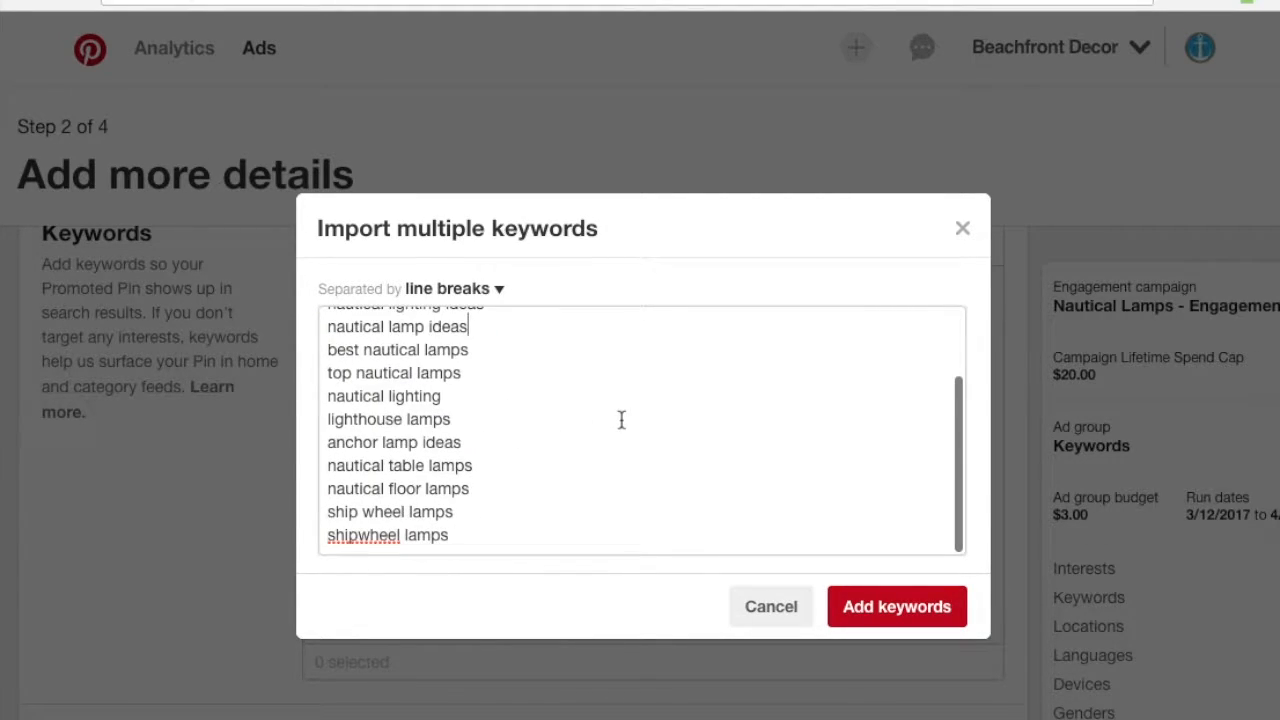
left_click(908, 609)
Step: Review the ad group's imported keywords and its location, language, device and gender targeting options
scroll(289, 517, "down", 3)
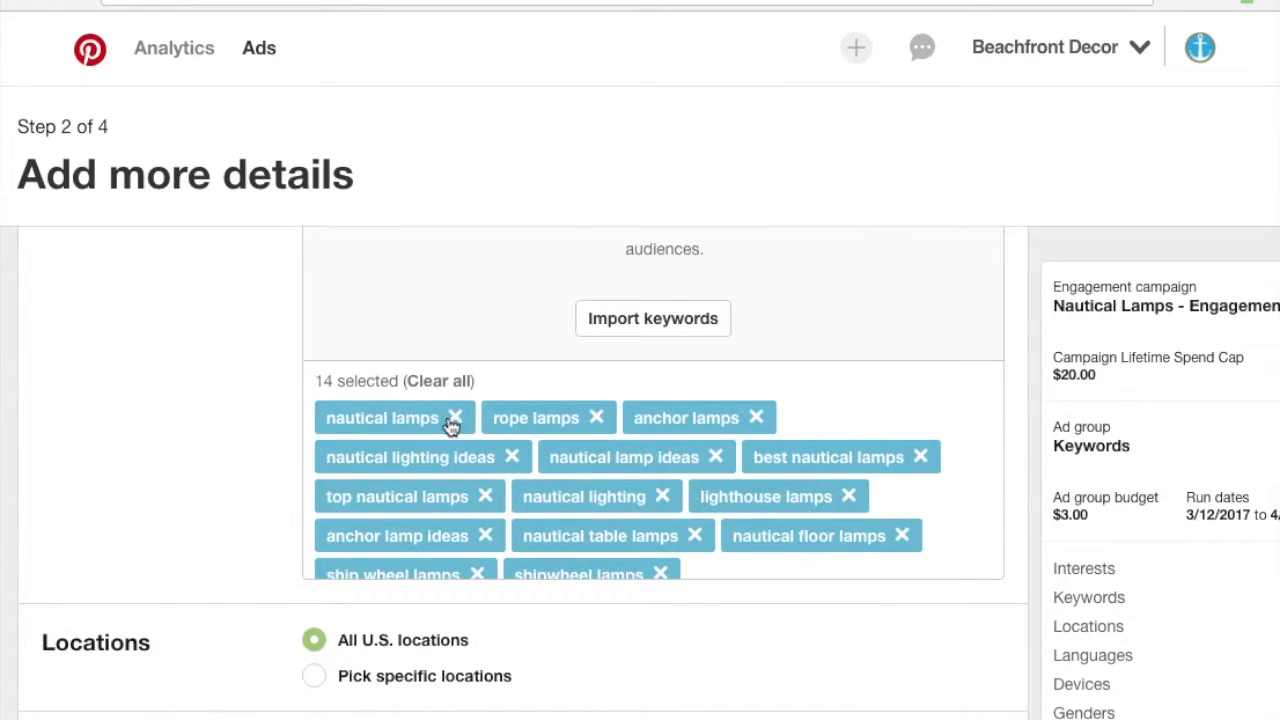
scroll(291, 446, "down", 1)
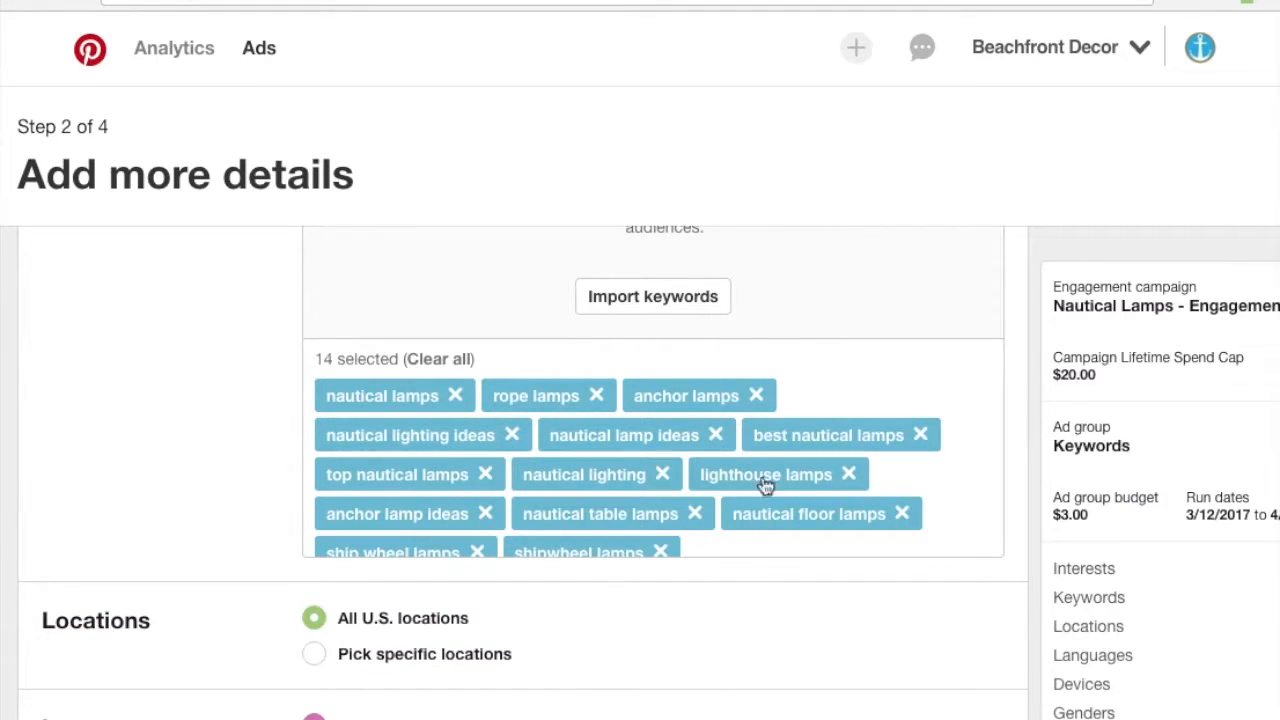
scroll(318, 560, "down", 5)
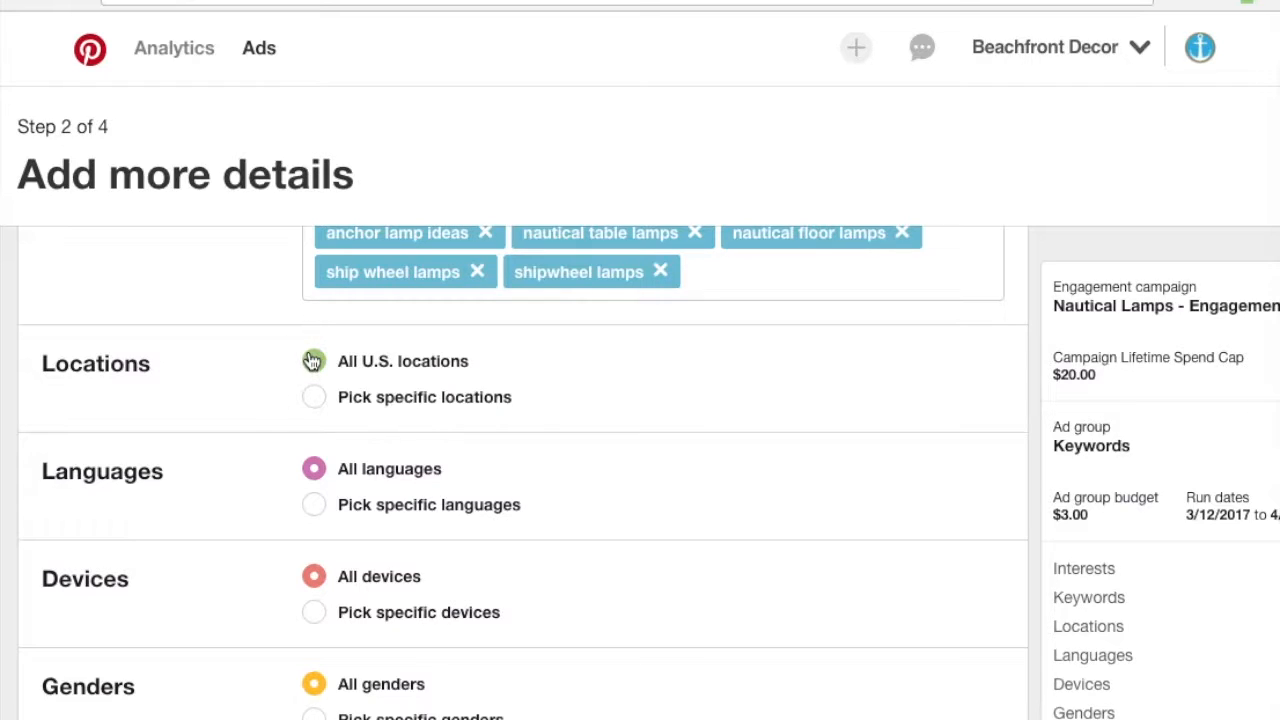
scroll(290, 462, "down", 1)
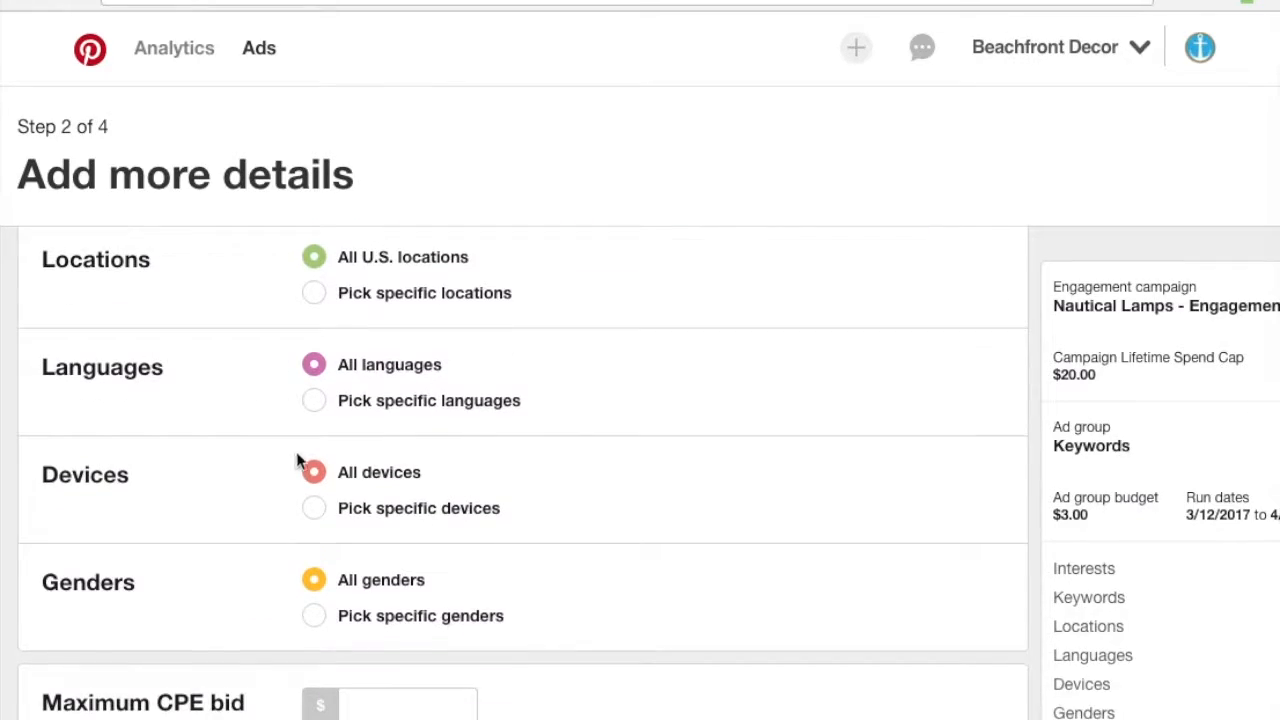
Step: Limit the ad group's languages to English (United Kingdom) and English (United States)
left_click(316, 404)
scroll(488, 528, "down", 1)
left_click(324, 598)
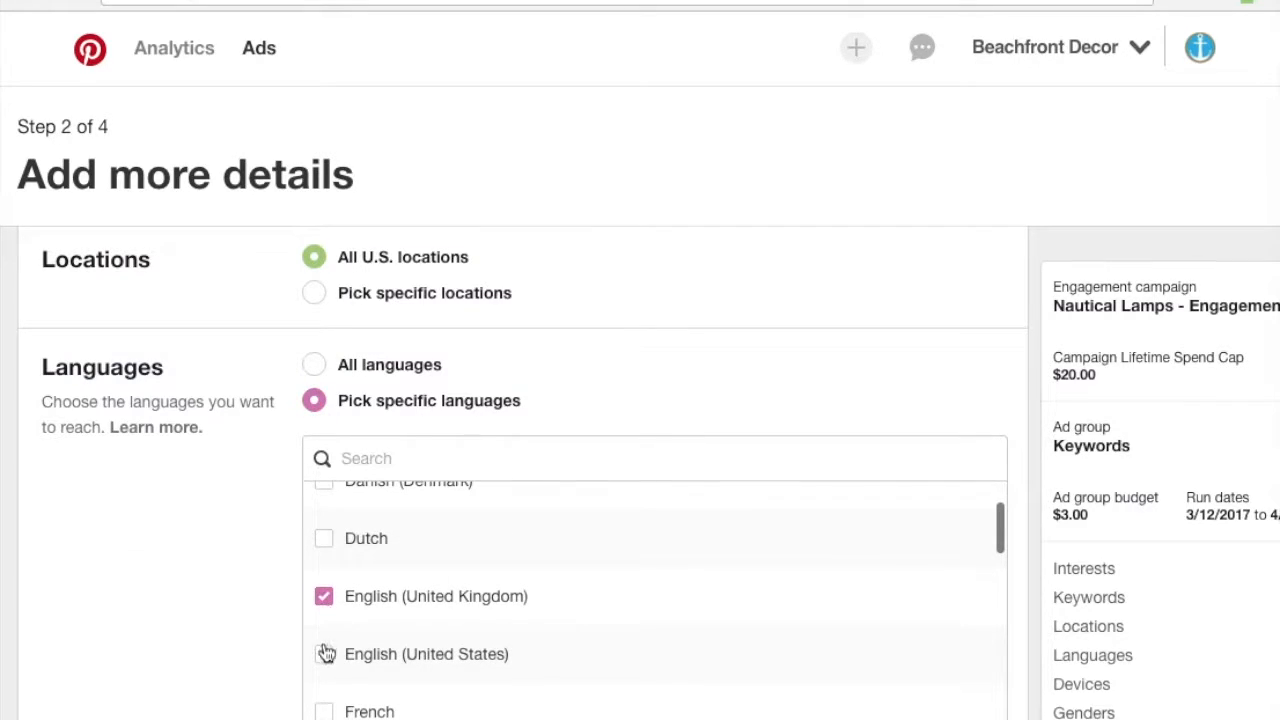
left_click(324, 654)
Step: Enter a maximum CPE bid of $0.50 for the ad group
scroll(240, 576, "down", 4)
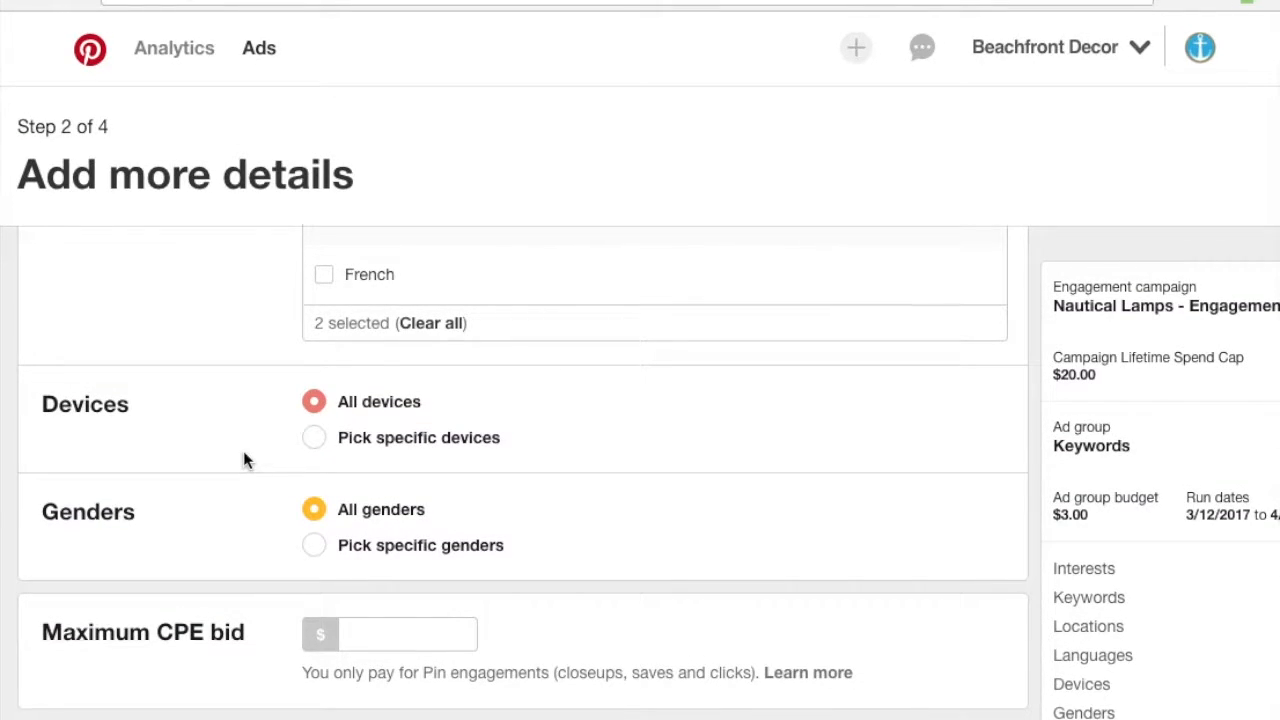
left_click(376, 626)
type(".50")
left_click(698, 662)
left_click_drag(391, 634, 324, 632)
left_click(423, 634)
left_click(500, 640)
Step: Set the maximum CPE bid to $0.15 and continue to the Pin selection
left_click_drag(400, 634, 297, 626)
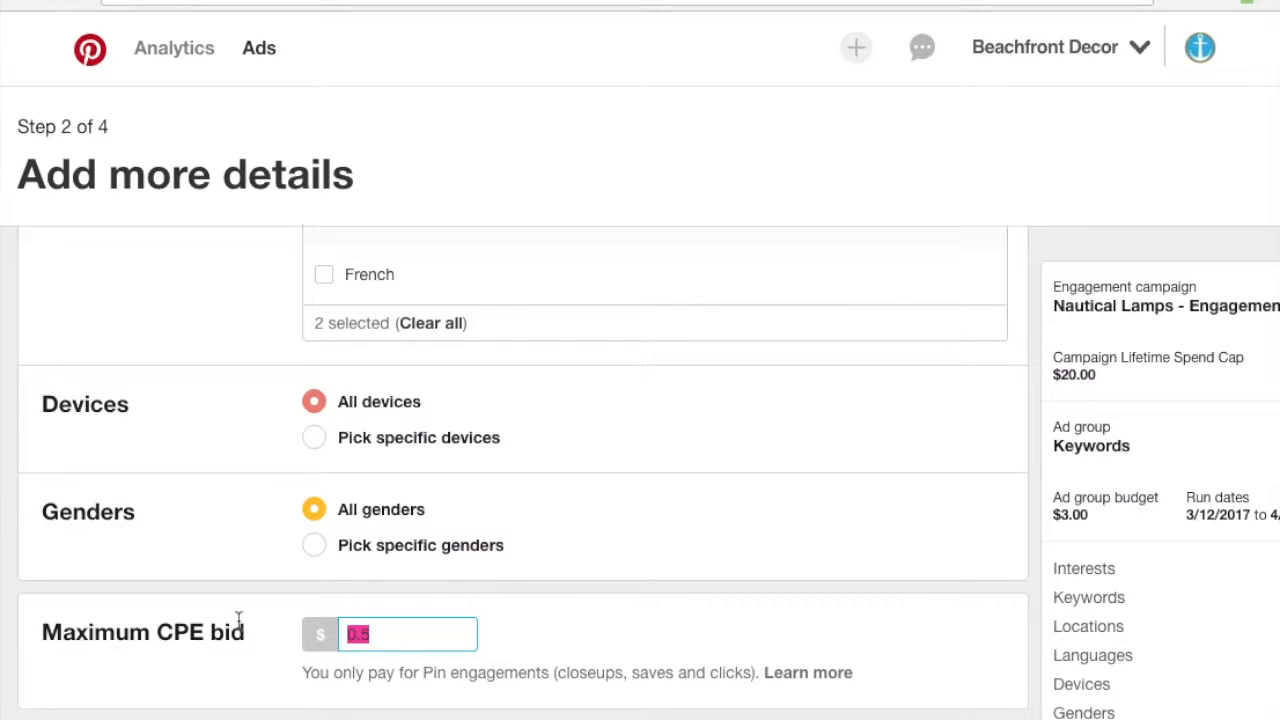
type("0.1")
left_click(618, 643)
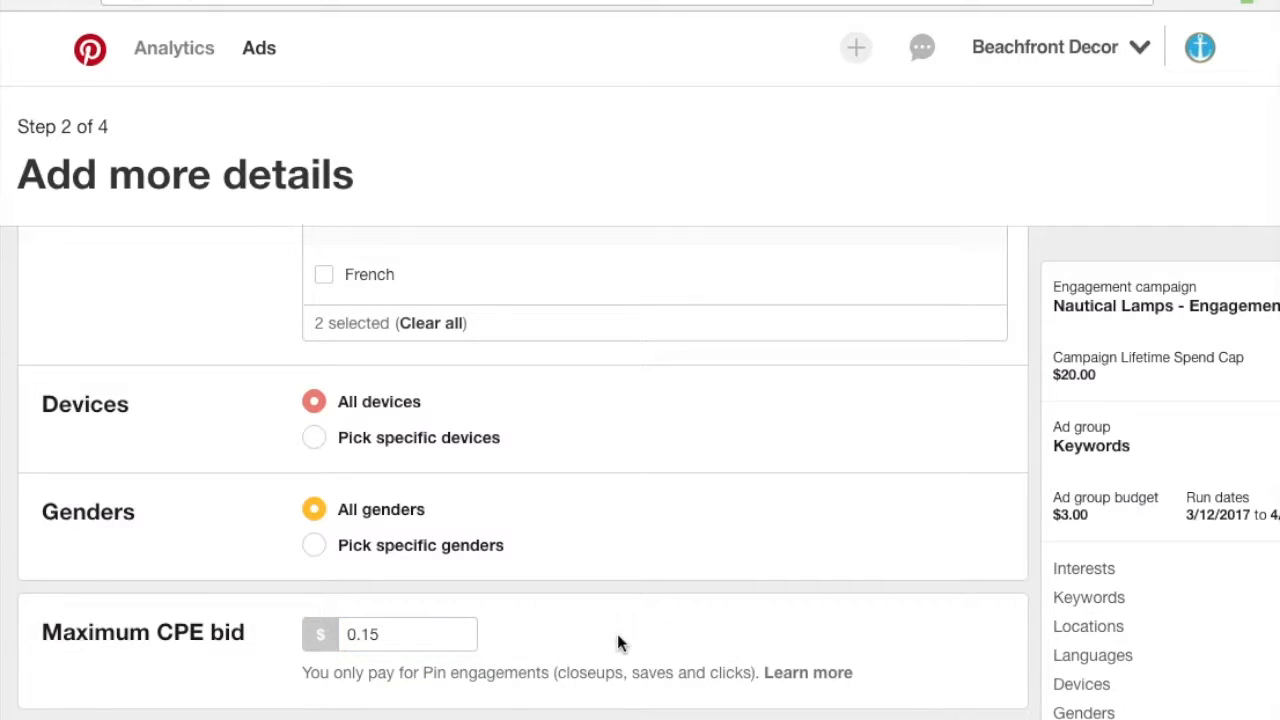
scroll(618, 640, "up", 5)
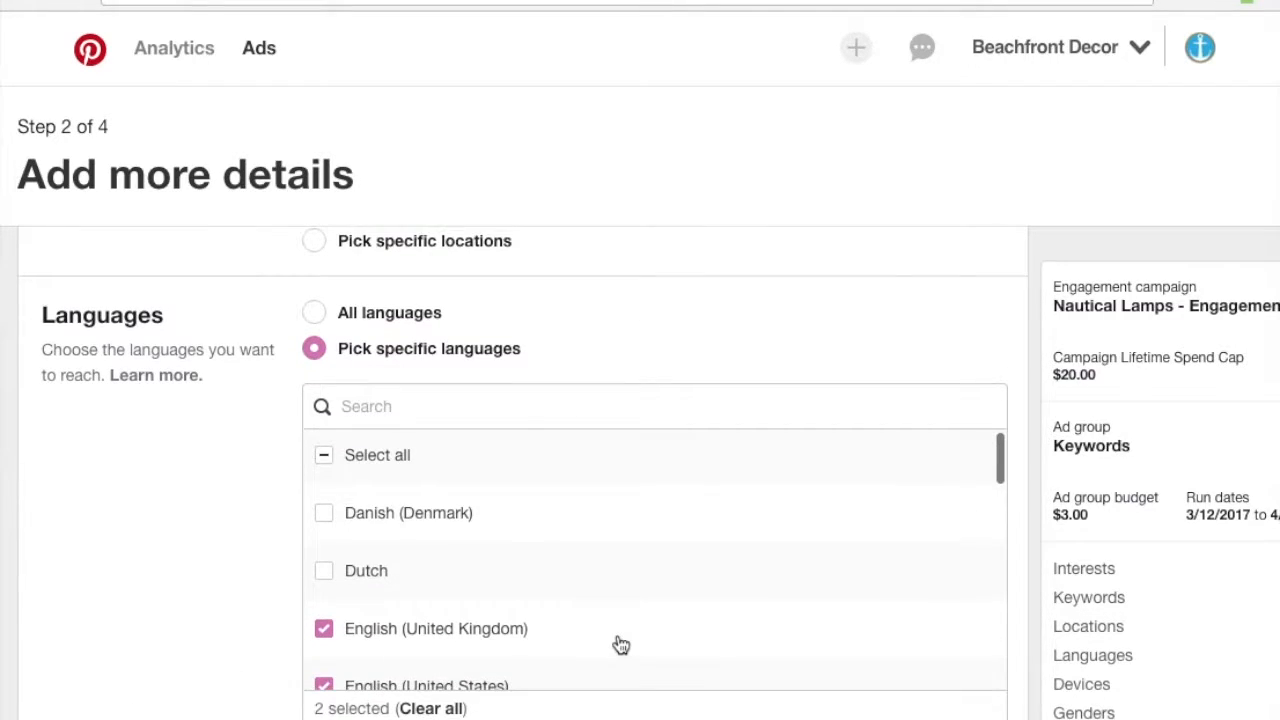
scroll(620, 645, "down", 1)
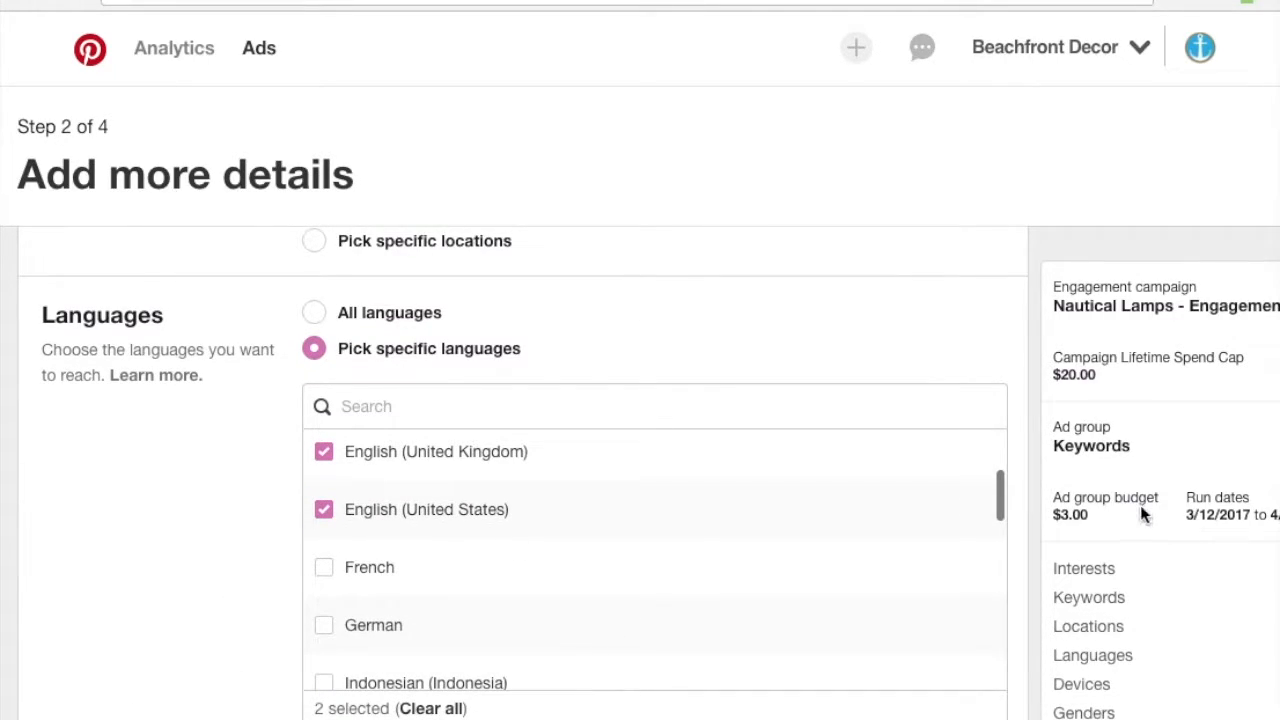
scroll(270, 517, "down", 5)
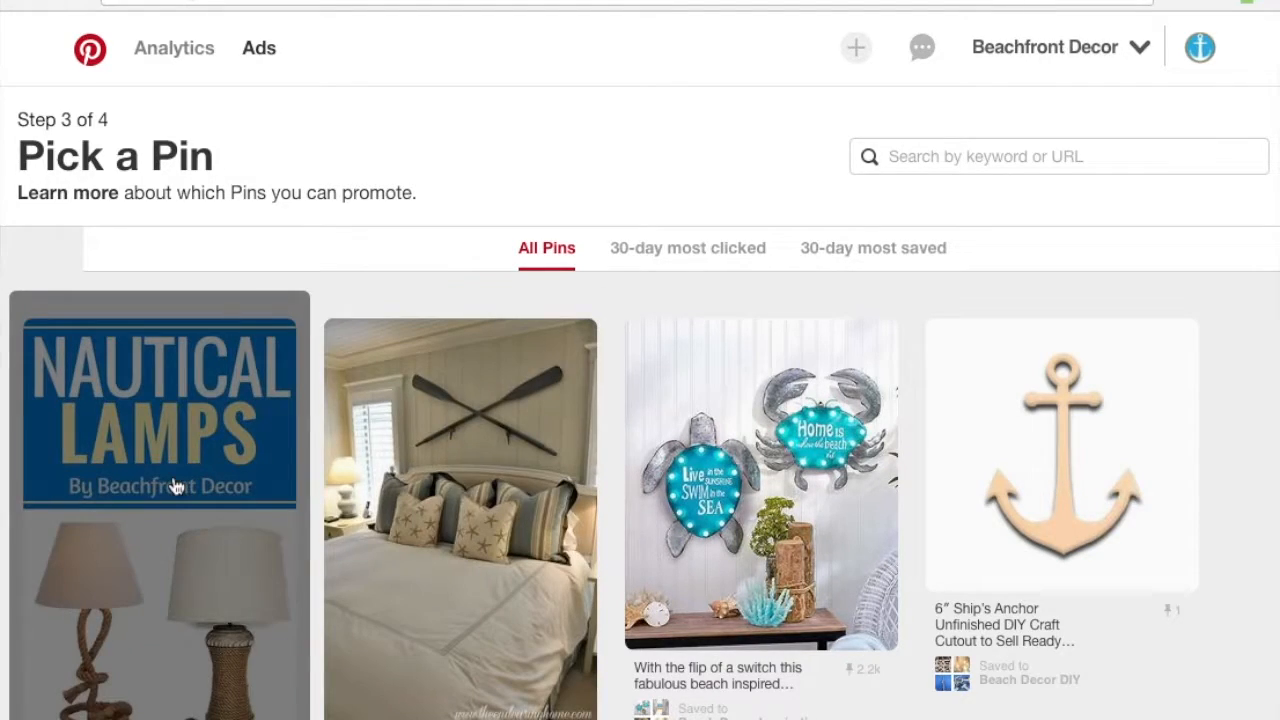
Step: Choose the Nautical Lamps collage Pin for promotion and name it "Nautical Lamp Pin 1"
scroll(175, 487, "down", 5)
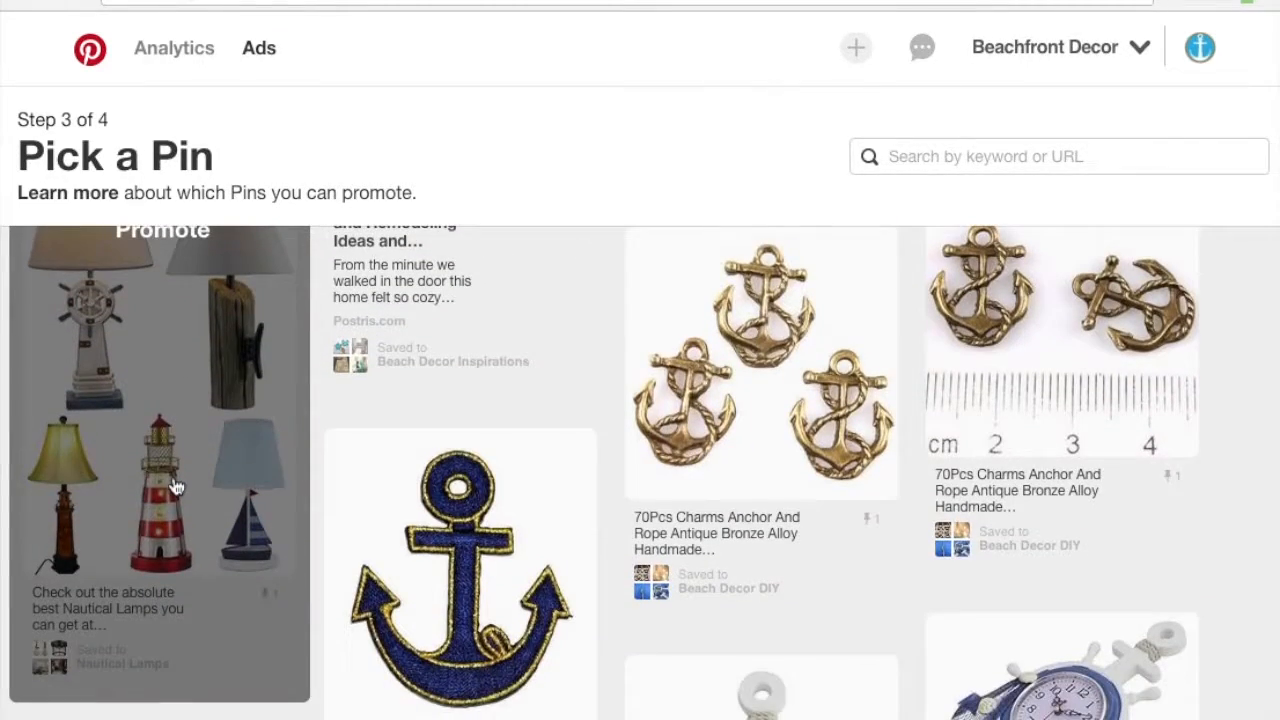
scroll(177, 430, "up", 3)
left_click(177, 428)
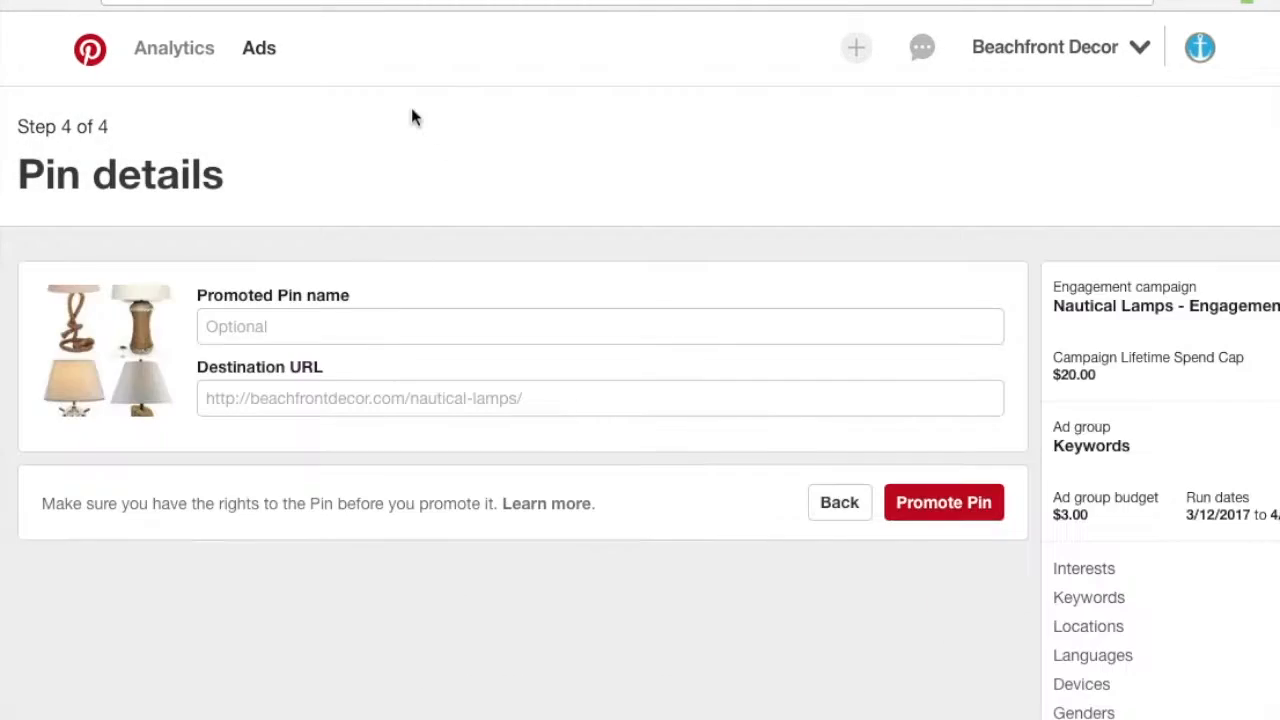
left_click(295, 324)
type("Nautical Lamp ")
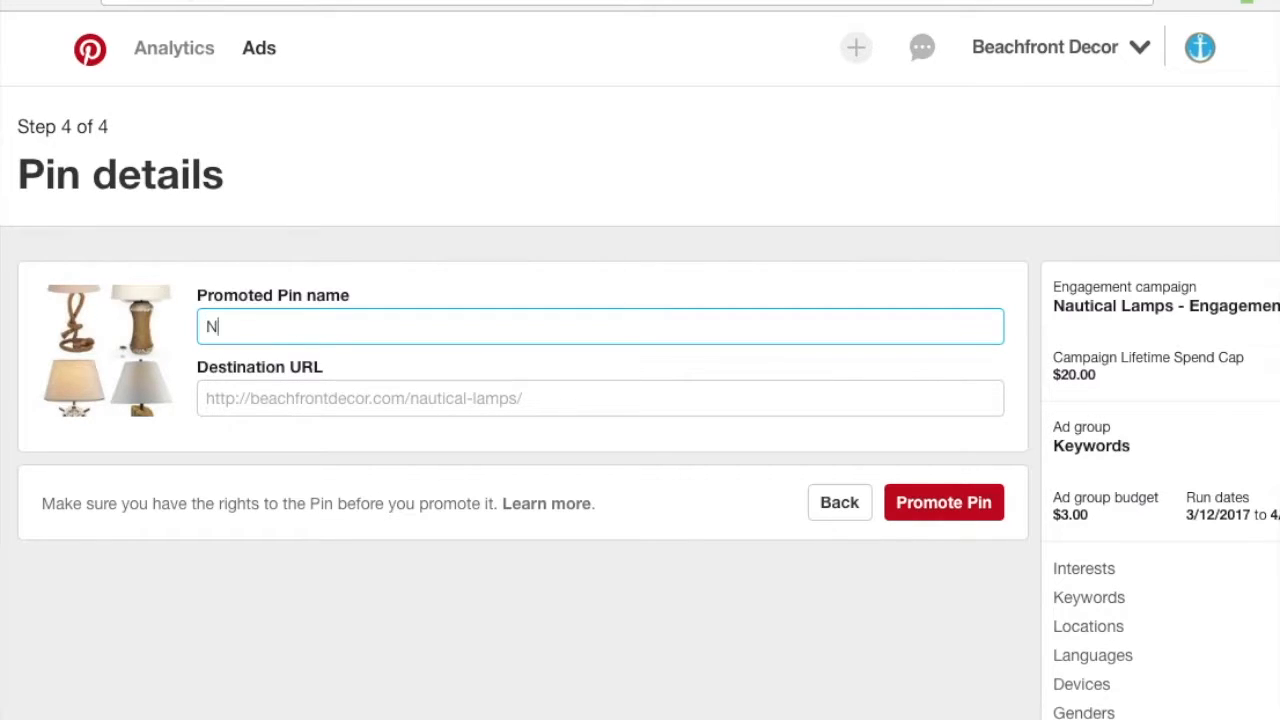
type("Pin 1")
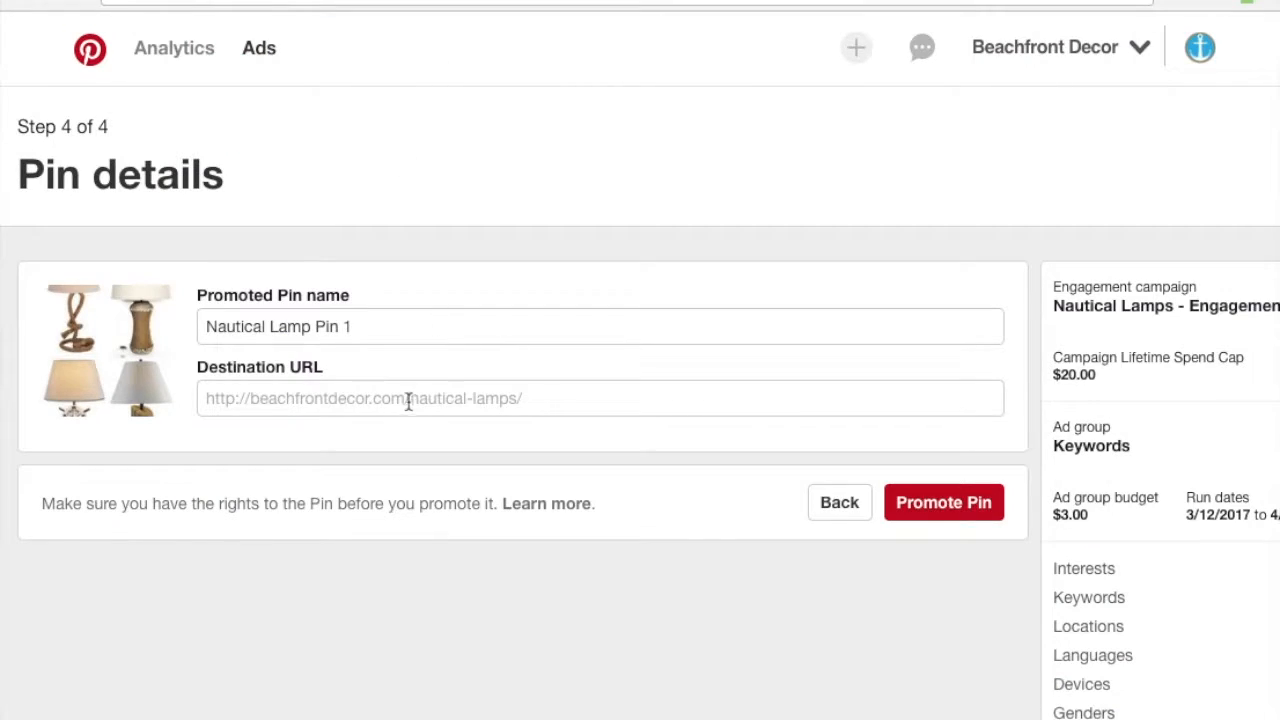
left_click(409, 398)
type("http://beachfrontdecor.com/nautical-lamps/")
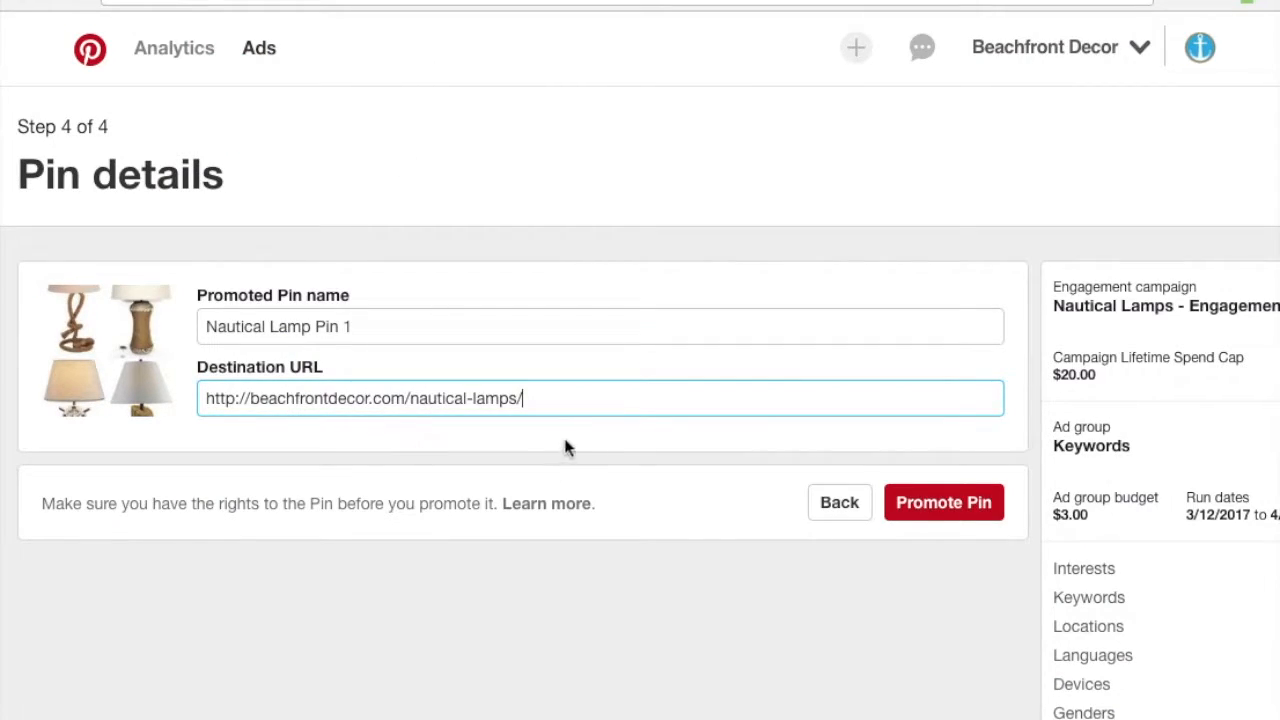
type("?utm_campaign=")
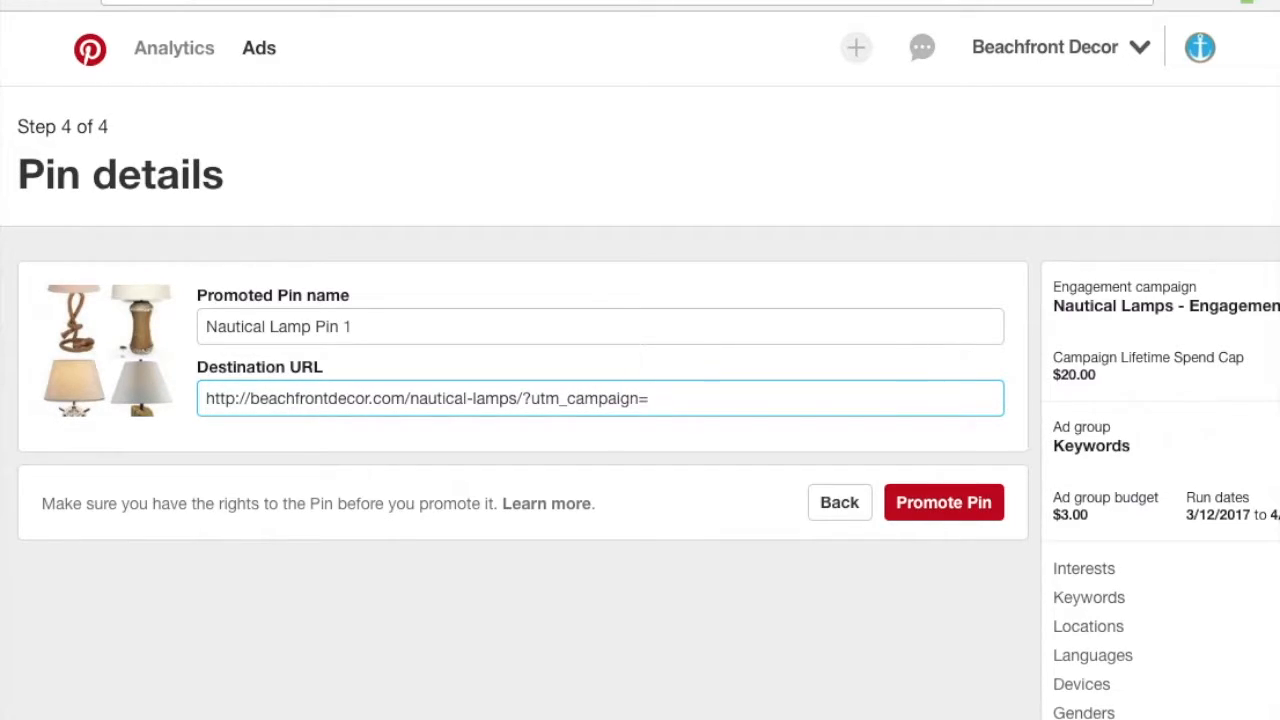
type("nautical-lamps/?utm_campaign=pinterest-nautical-lamps&utm_sourc")
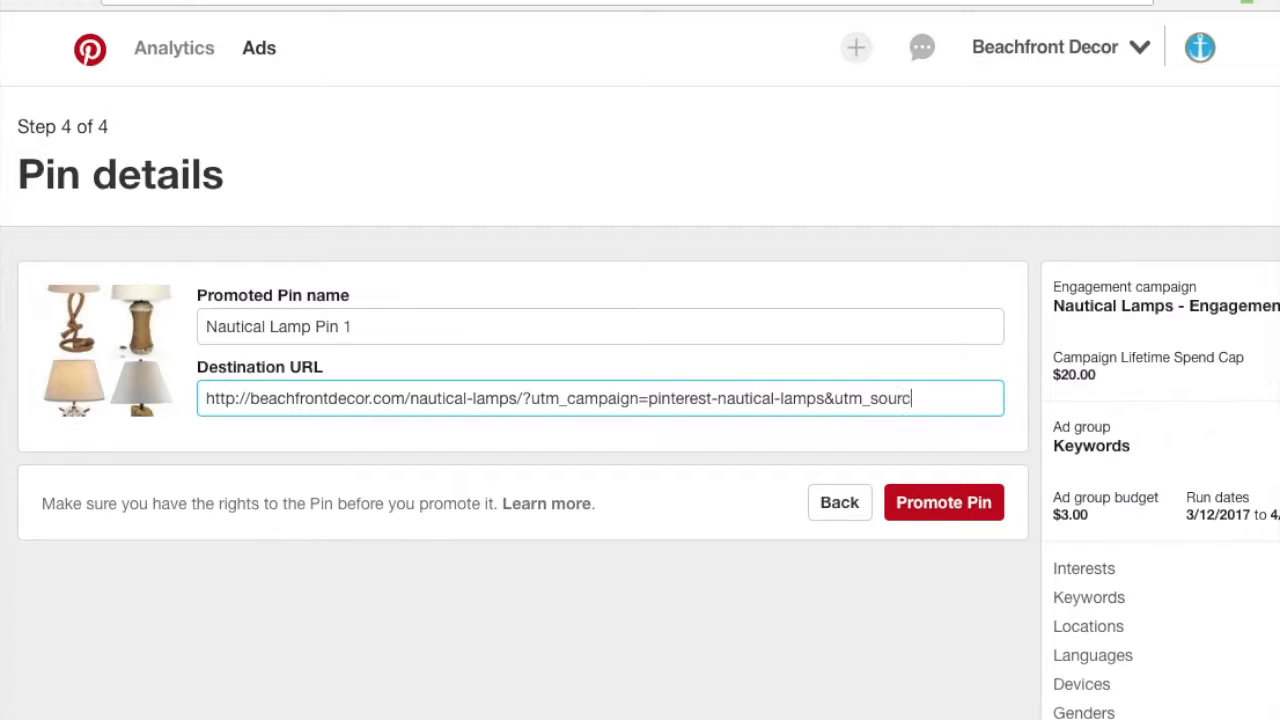
type("e=pinterest")
scroll(519, 406, "right", 1)
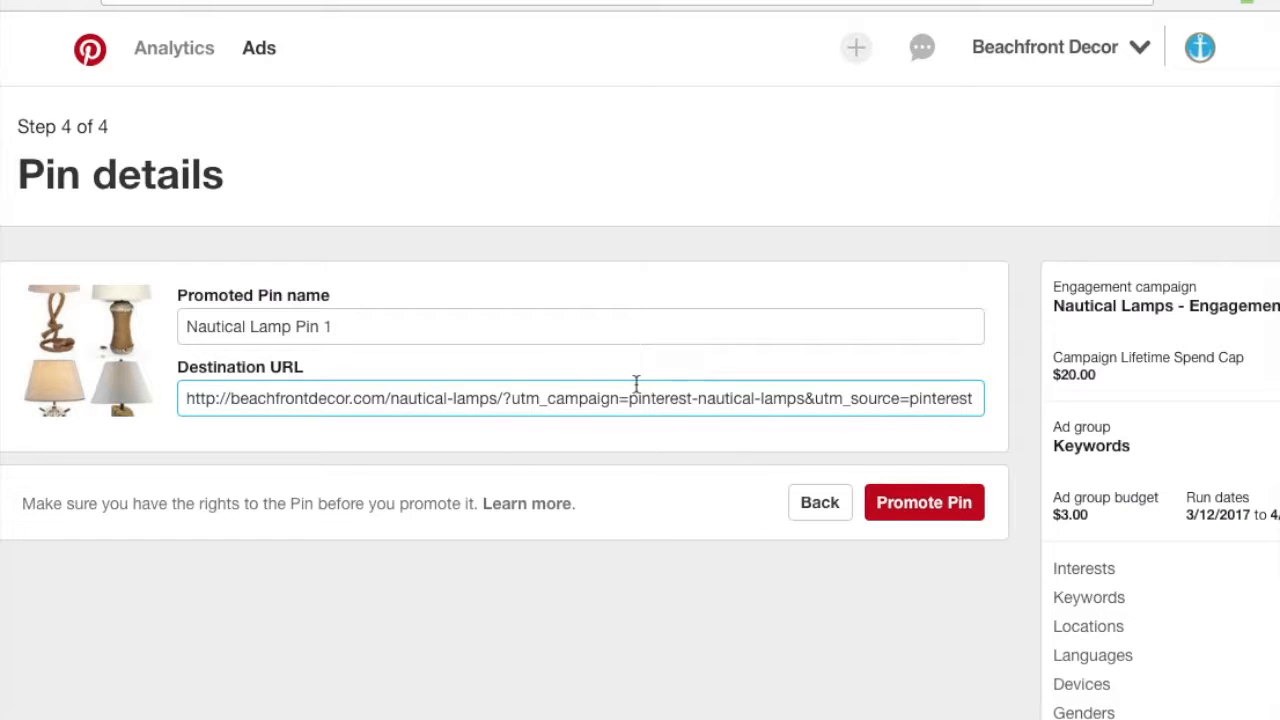
left_click(927, 512)
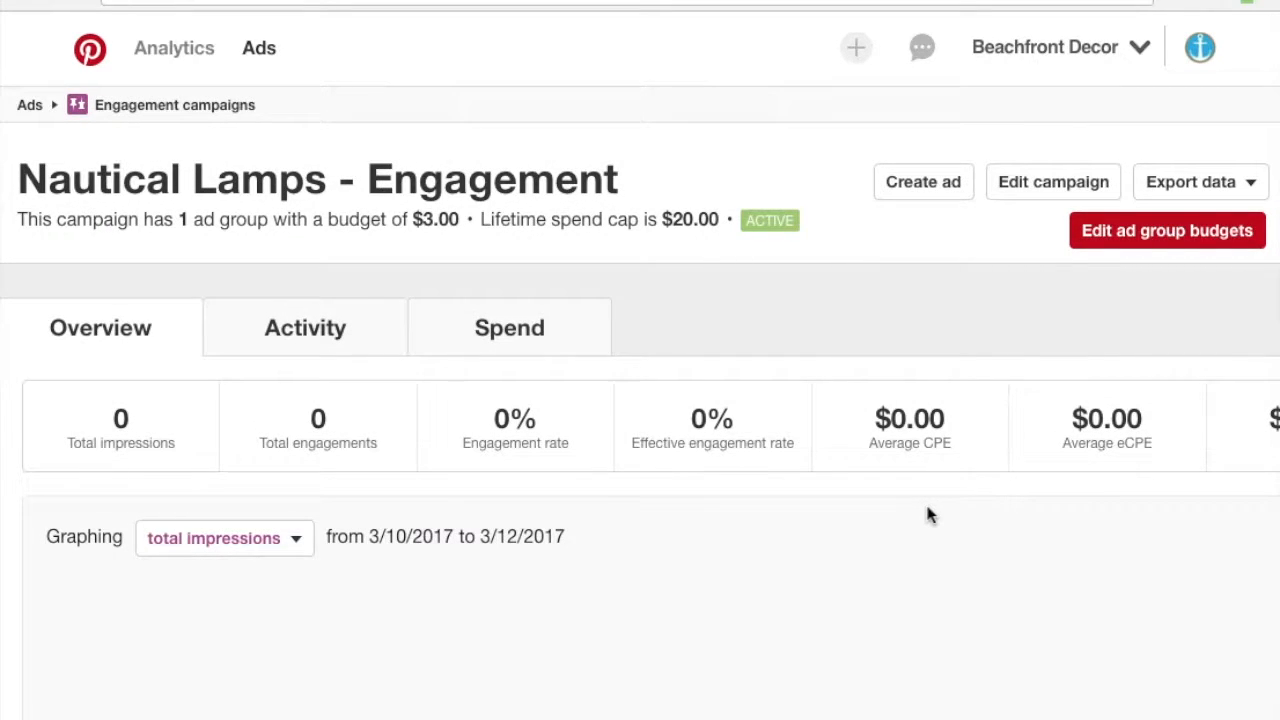
Step: Review the new campaign's ad group list and return to the engagement campaigns list
scroll(729, 534, "down", 5)
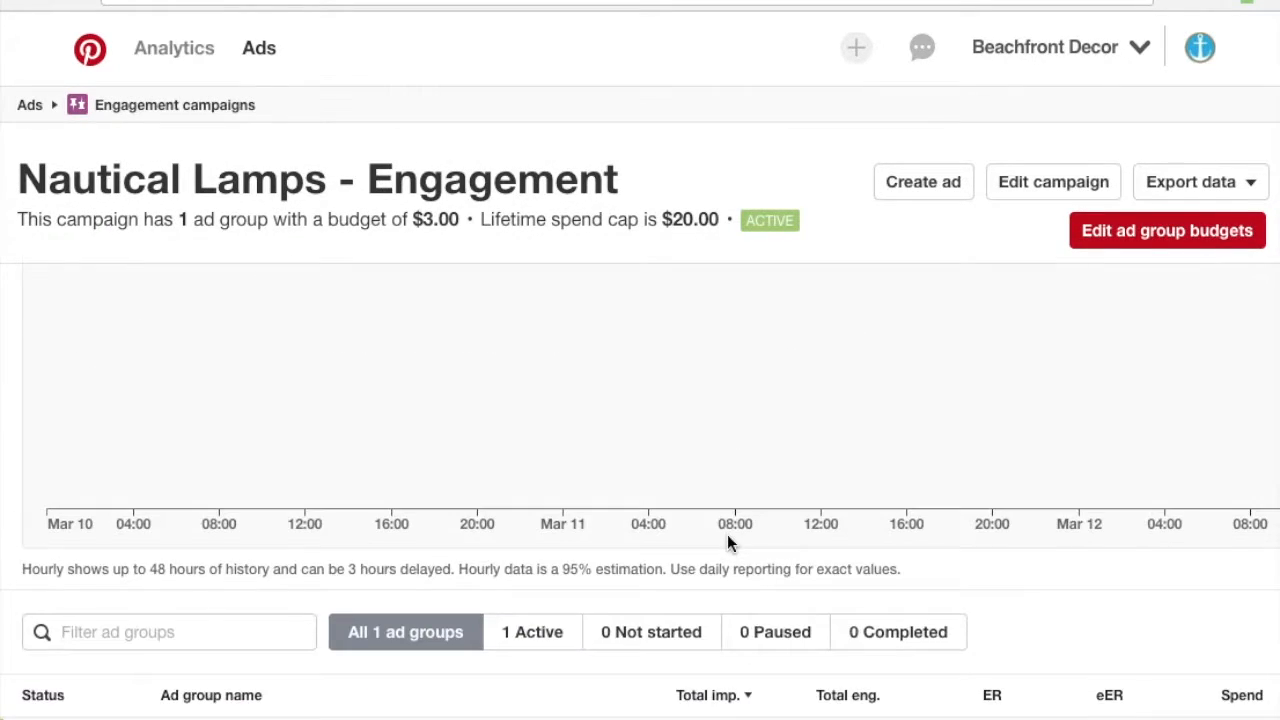
mouse_move(246, 600)
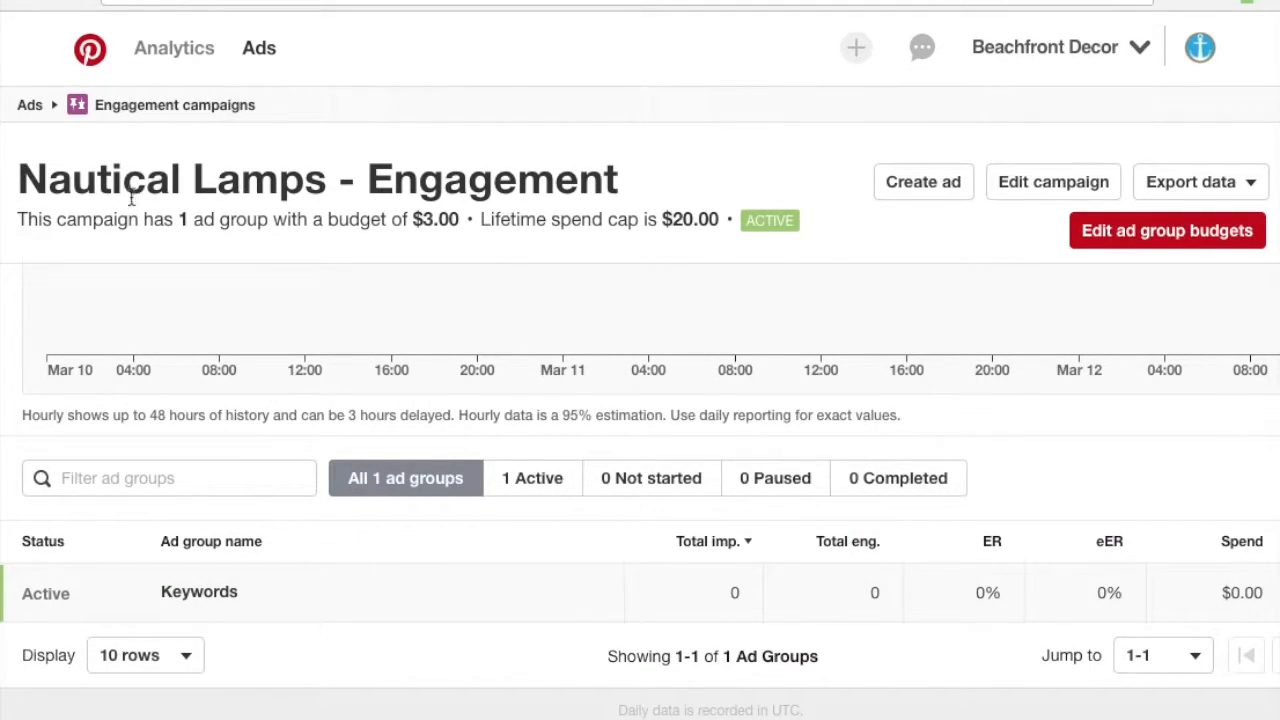
left_click(134, 106)
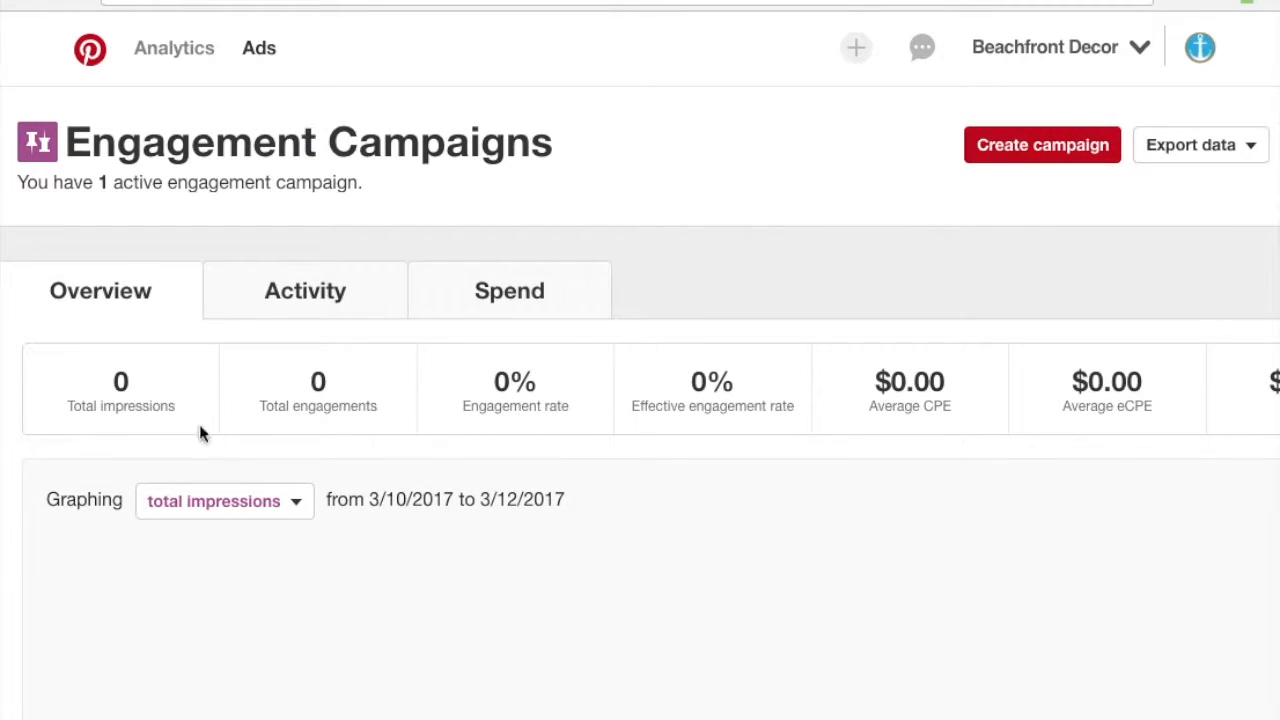
scroll(540, 510, "down", 5)
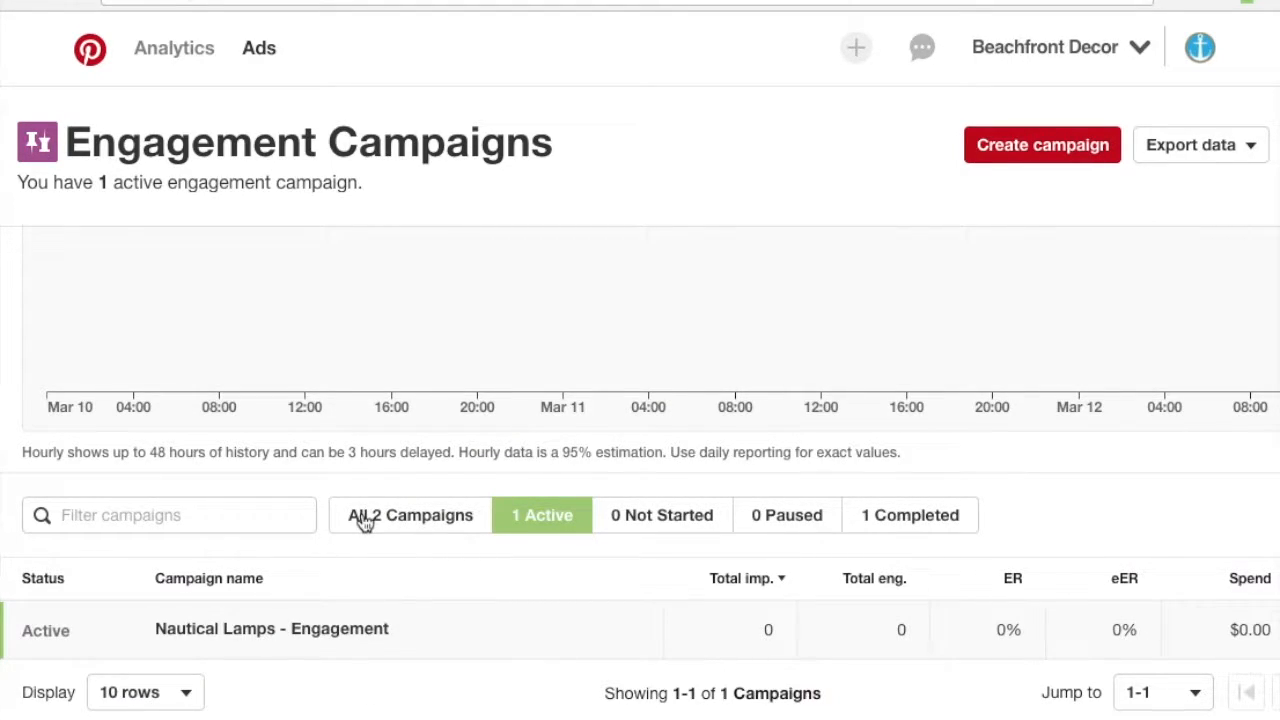
Step: Drill down from the Nautical Lamps - Engagement campaign through its Keywords ad group to the Nautical Lamp Pin 1 details
mouse_move(280, 623)
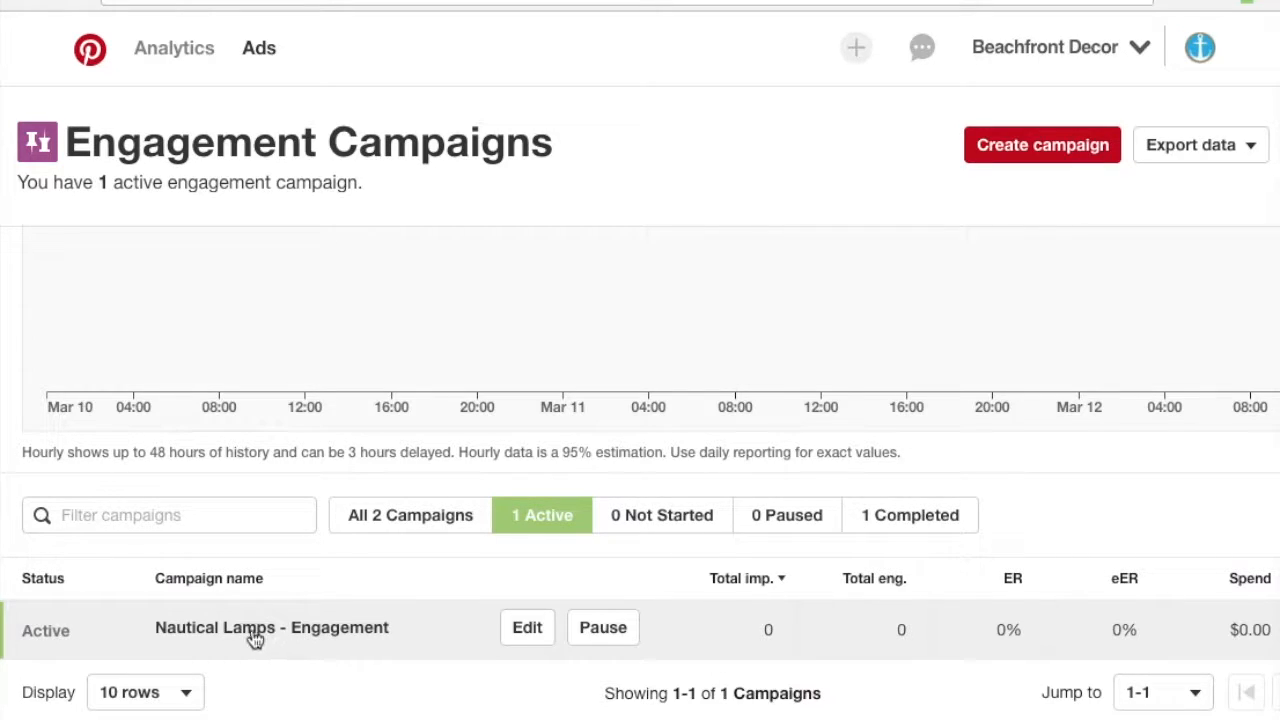
left_click(324, 625)
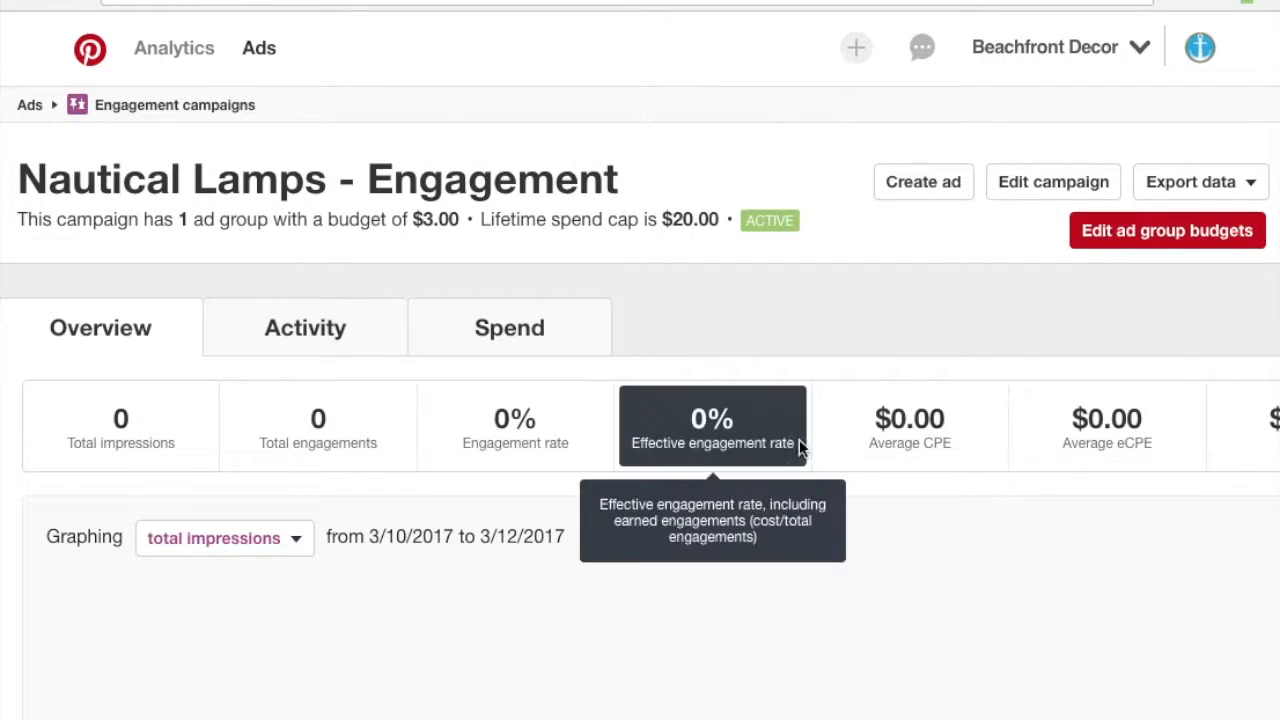
scroll(790, 440, "down", 5)
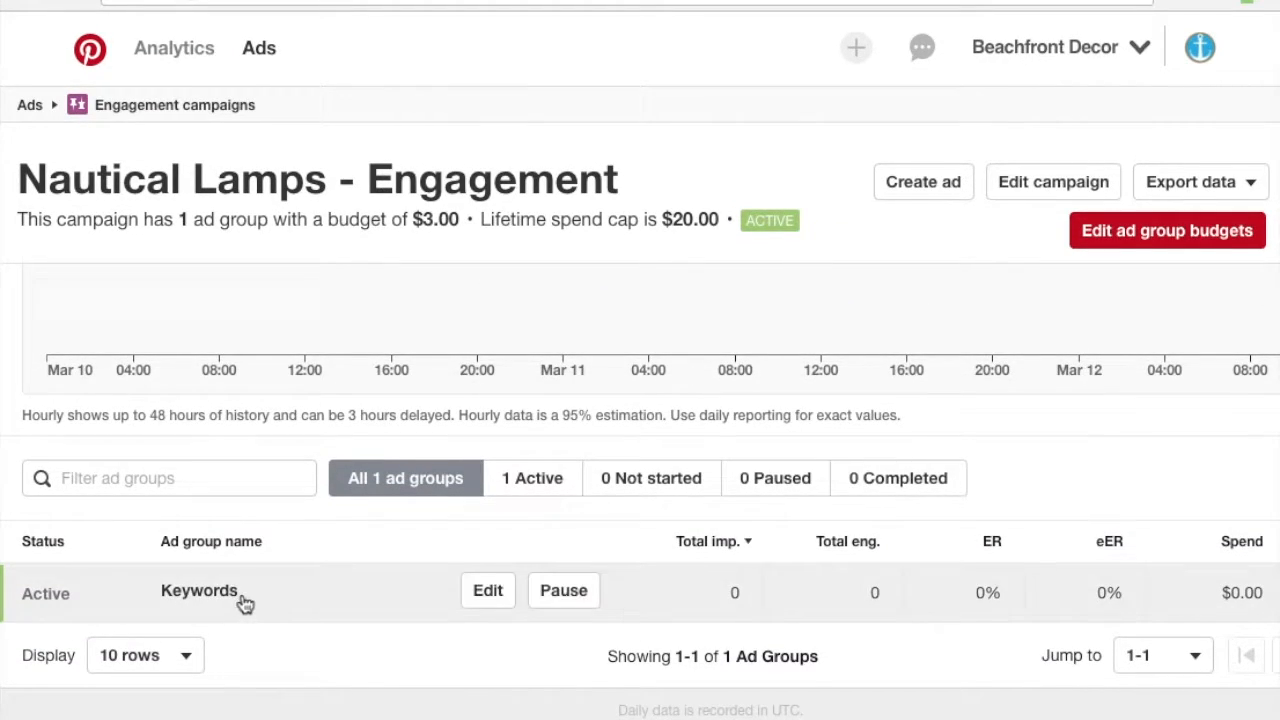
left_click(245, 604)
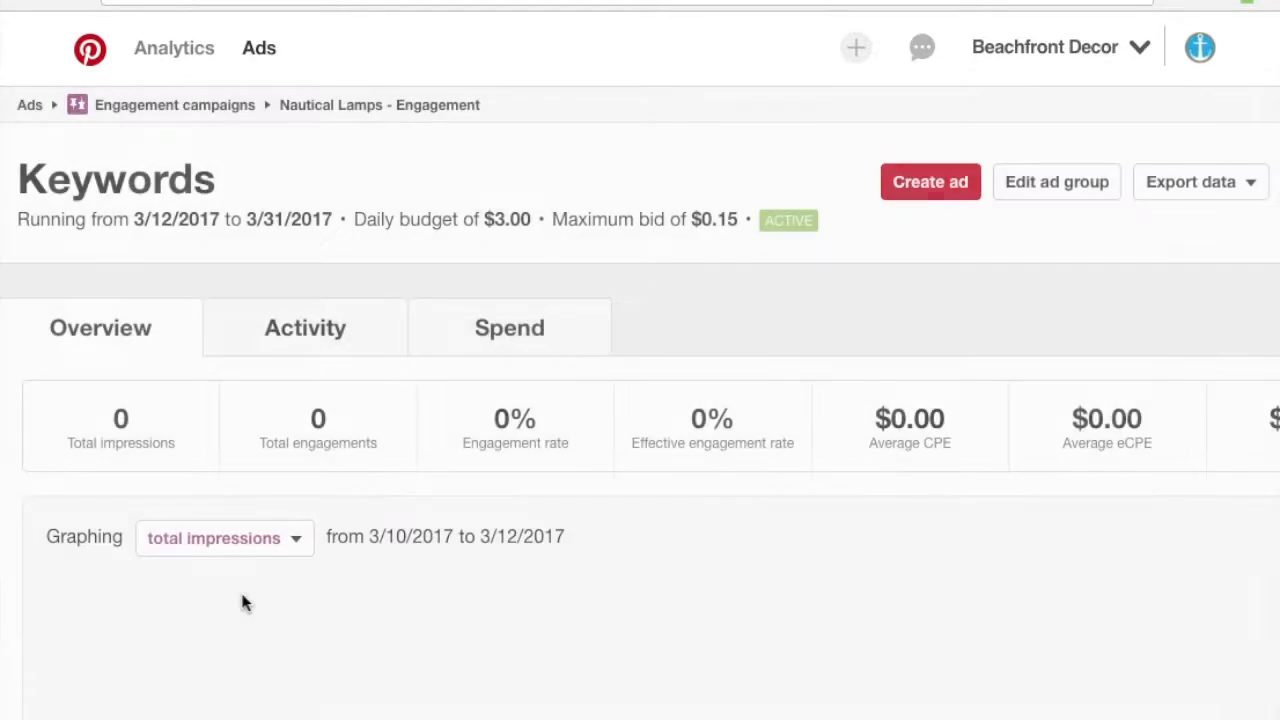
scroll(493, 543, "down", 5)
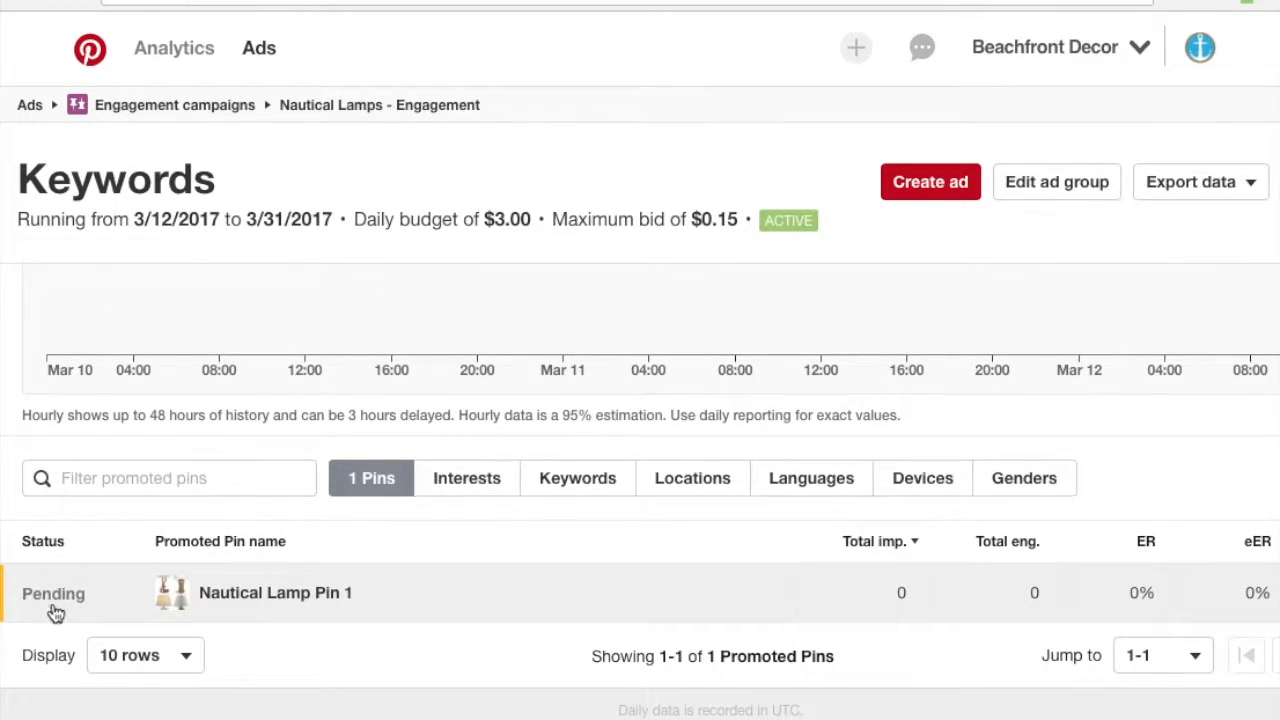
left_click(450, 606)
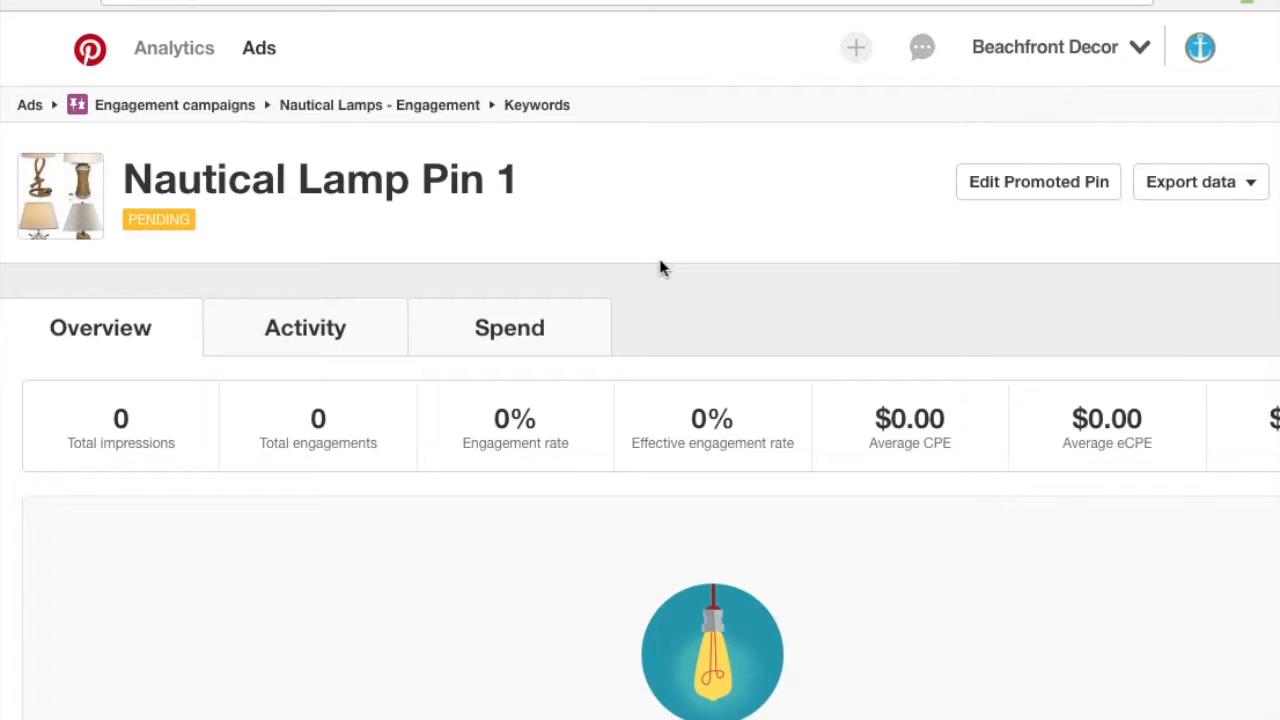
Step: Return to the engagement campaigns overview and show only the completed campaigns
left_click(211, 110)
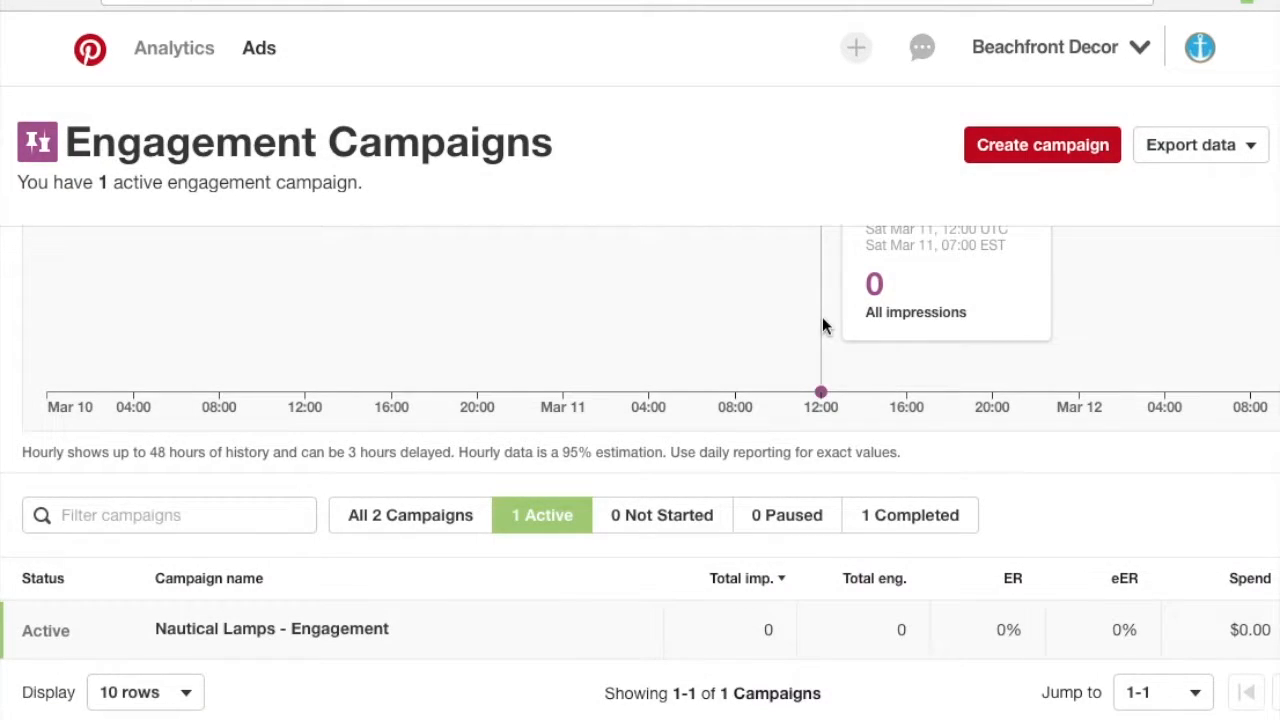
scroll(1014, 357, "right", 3)
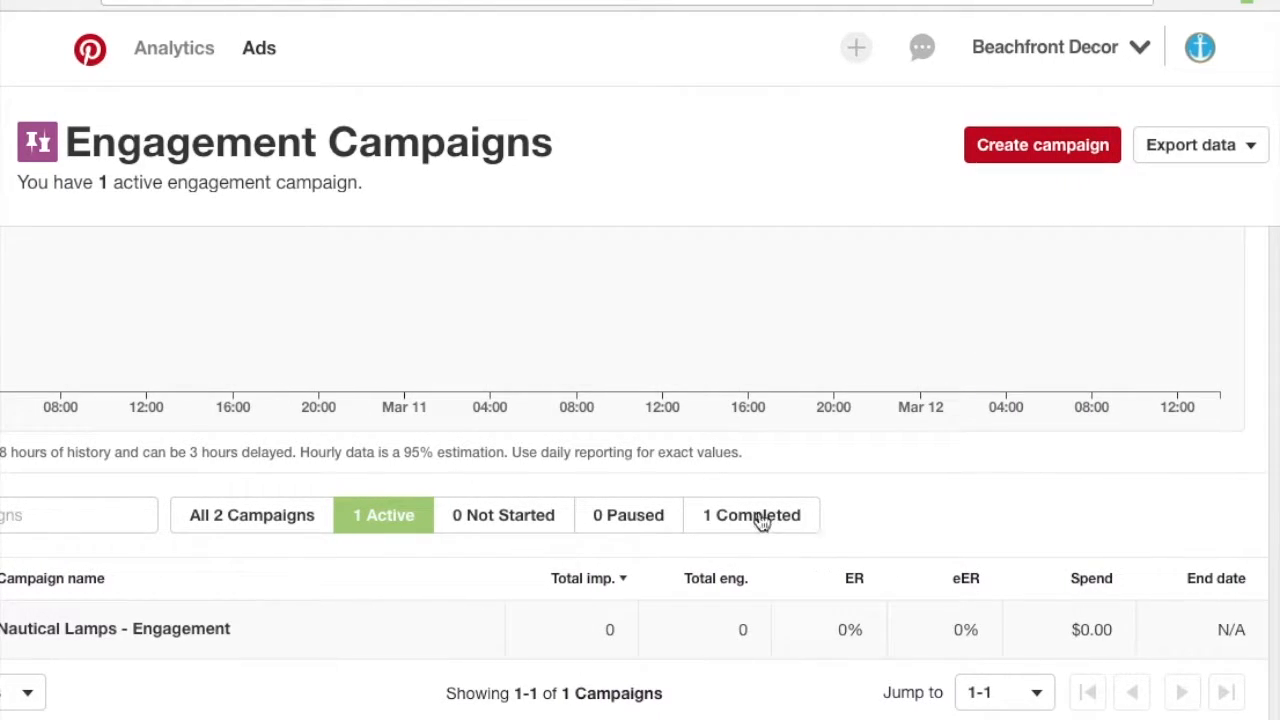
left_click(760, 522)
scroll(1007, 486, "up", 5)
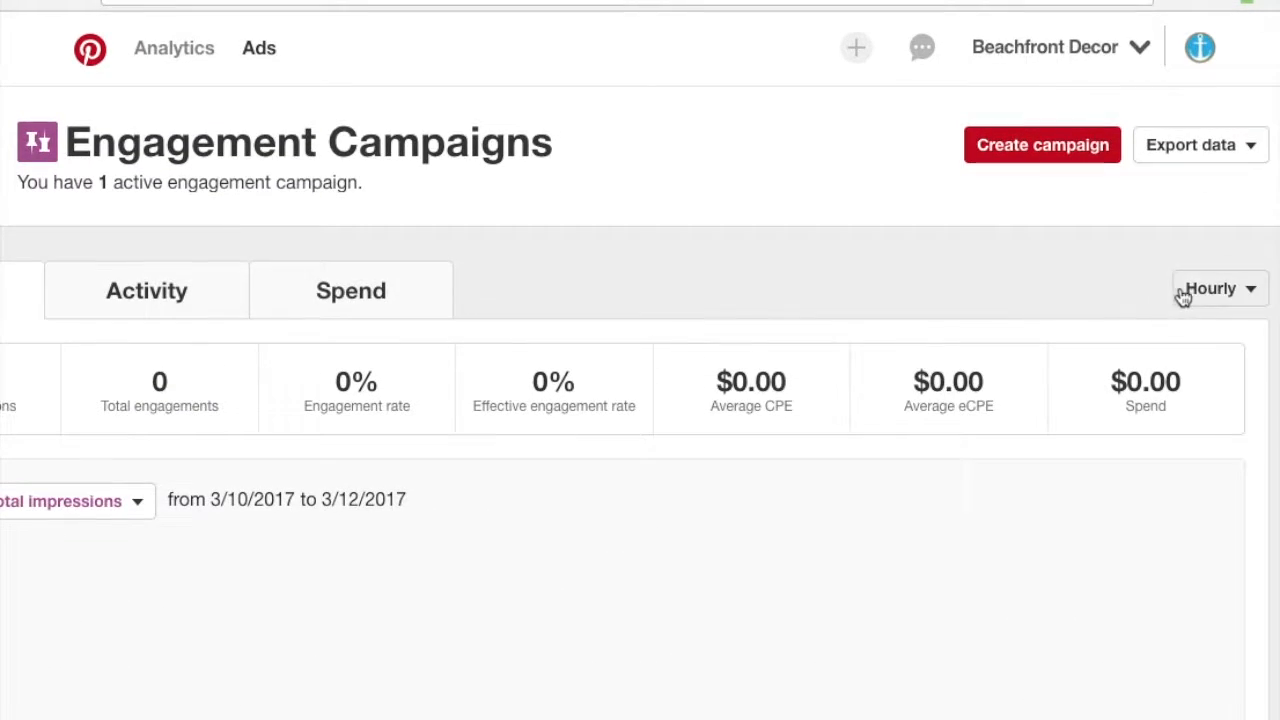
Step: Set the report's date range to 2/1/2017 through 3/11/2017
left_click(1183, 292)
left_click(655, 348)
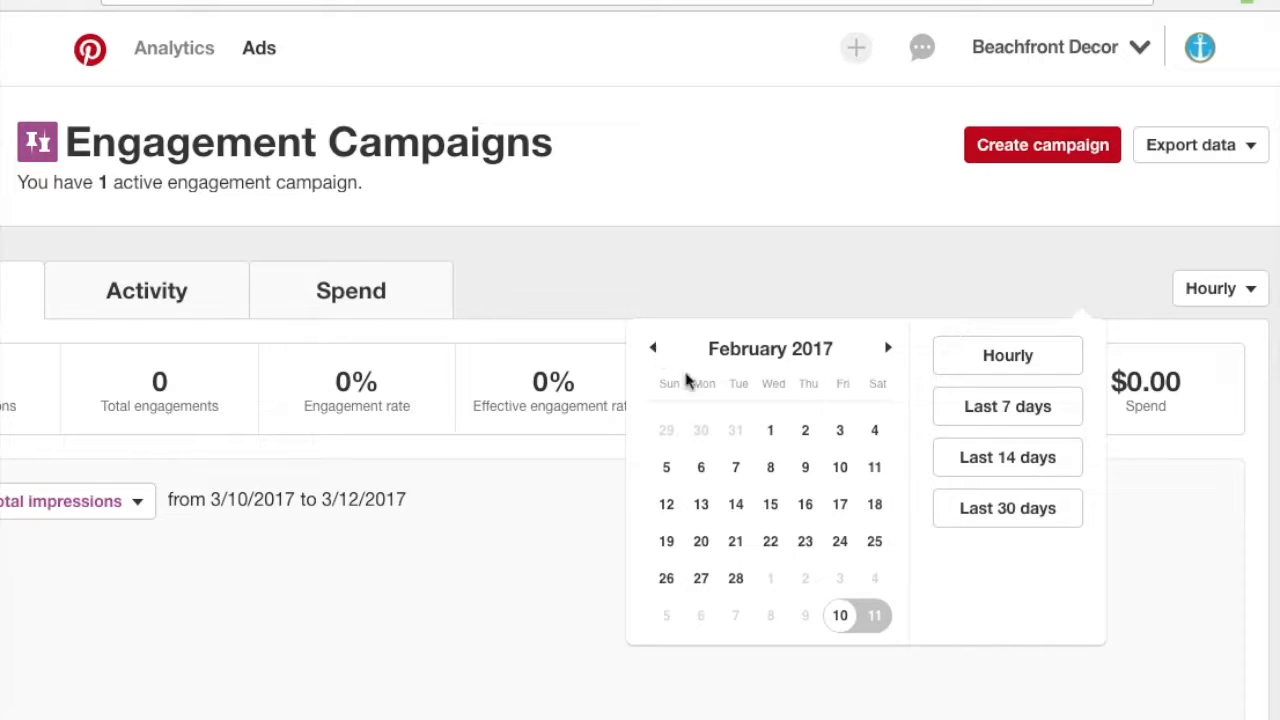
left_click(770, 431)
left_click(887, 349)
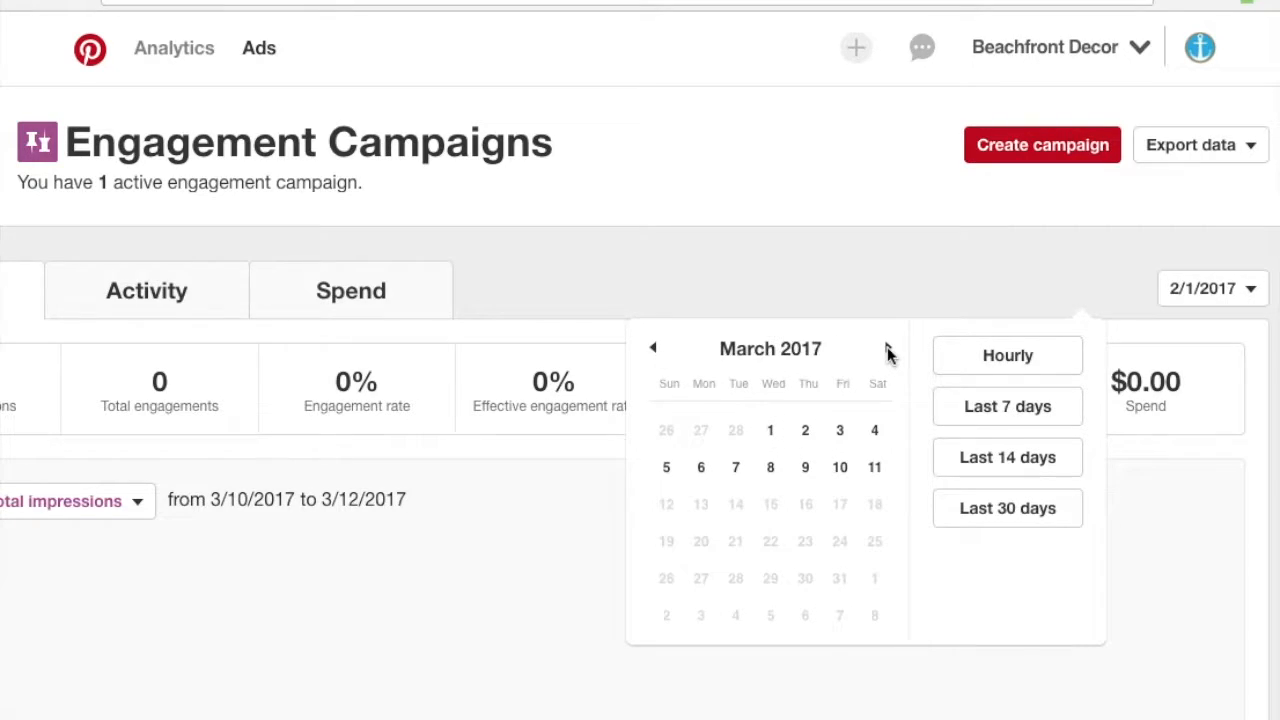
left_click(874, 467)
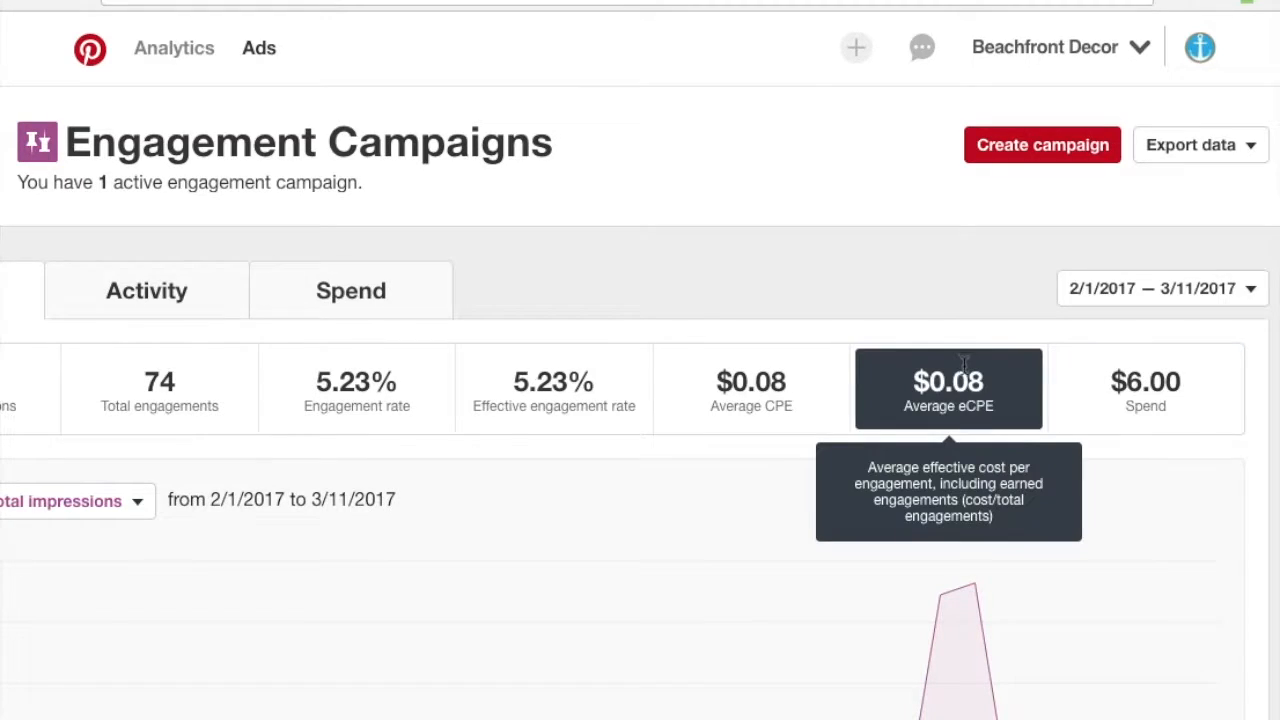
Step: Examine the completed campaign's impressions, engagements, engagement rate, cost per engagement and spend, together with the impressions graph
scroll(676, 489, "left", 1)
scroll(675, 487, "left", 2)
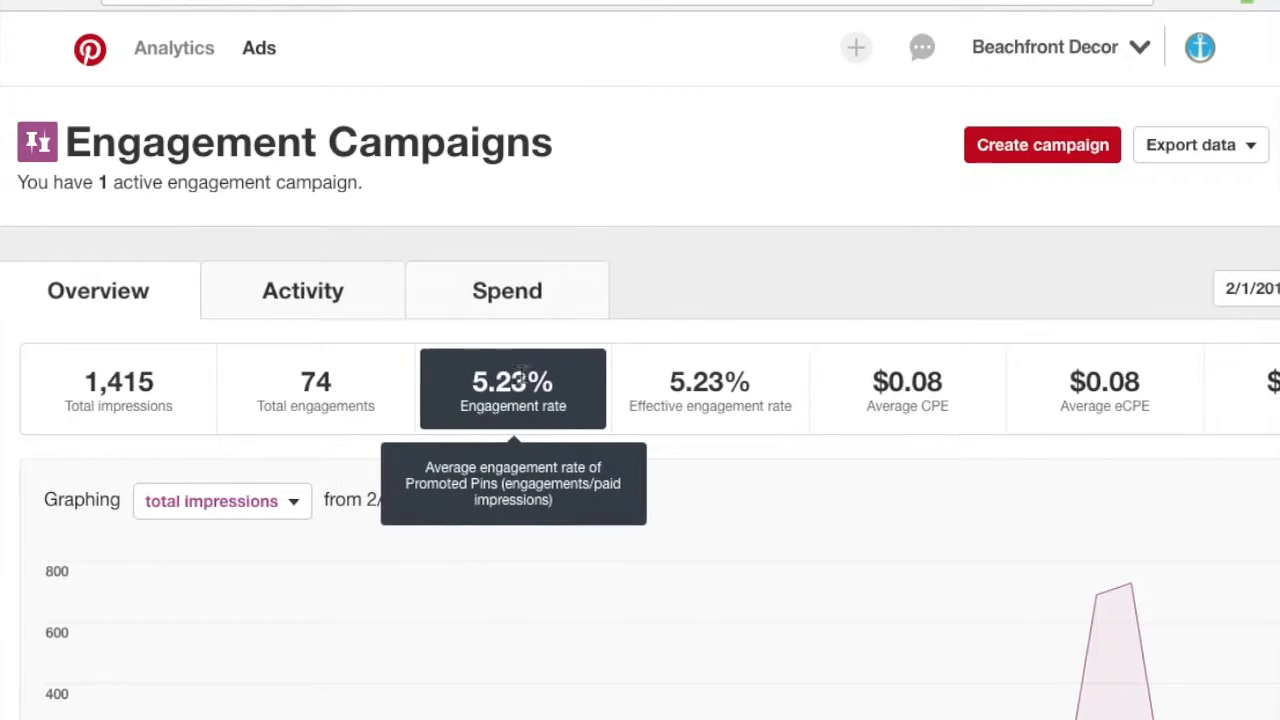
scroll(520, 373, "right", 3)
scroll(520, 372, "left", 2)
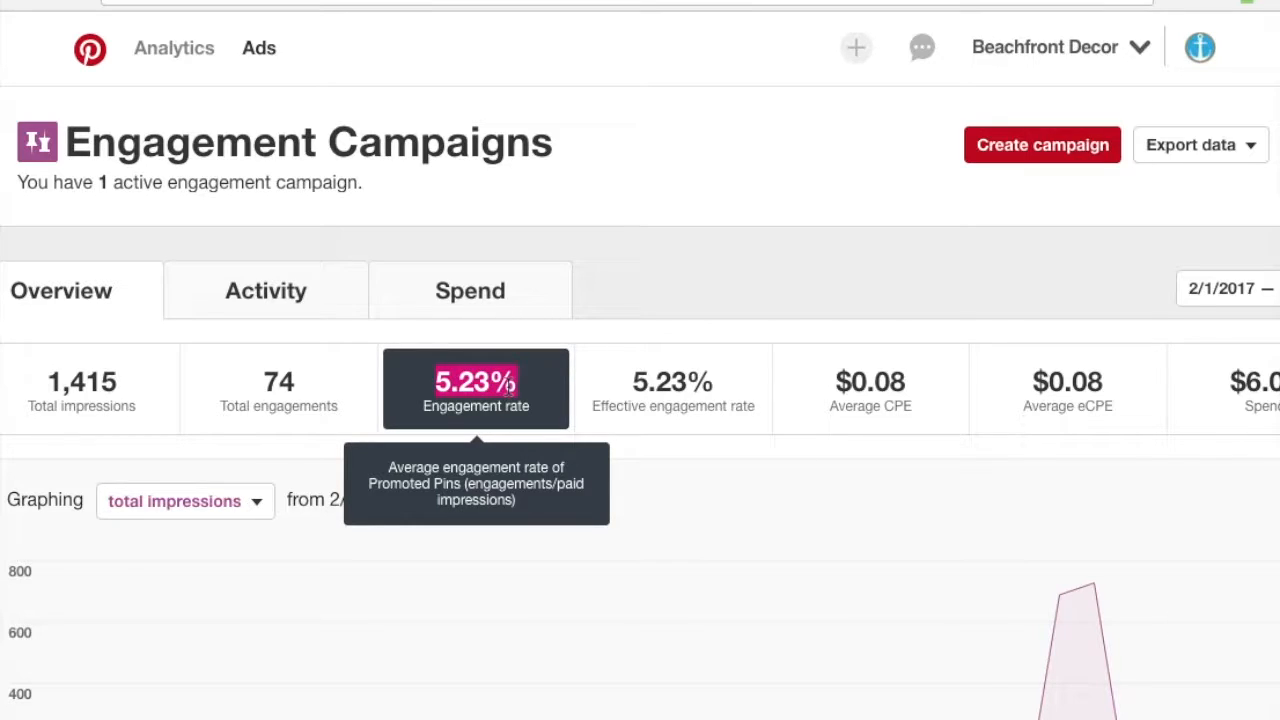
scroll(441, 388, "down", 2)
scroll(511, 391, "down", 4)
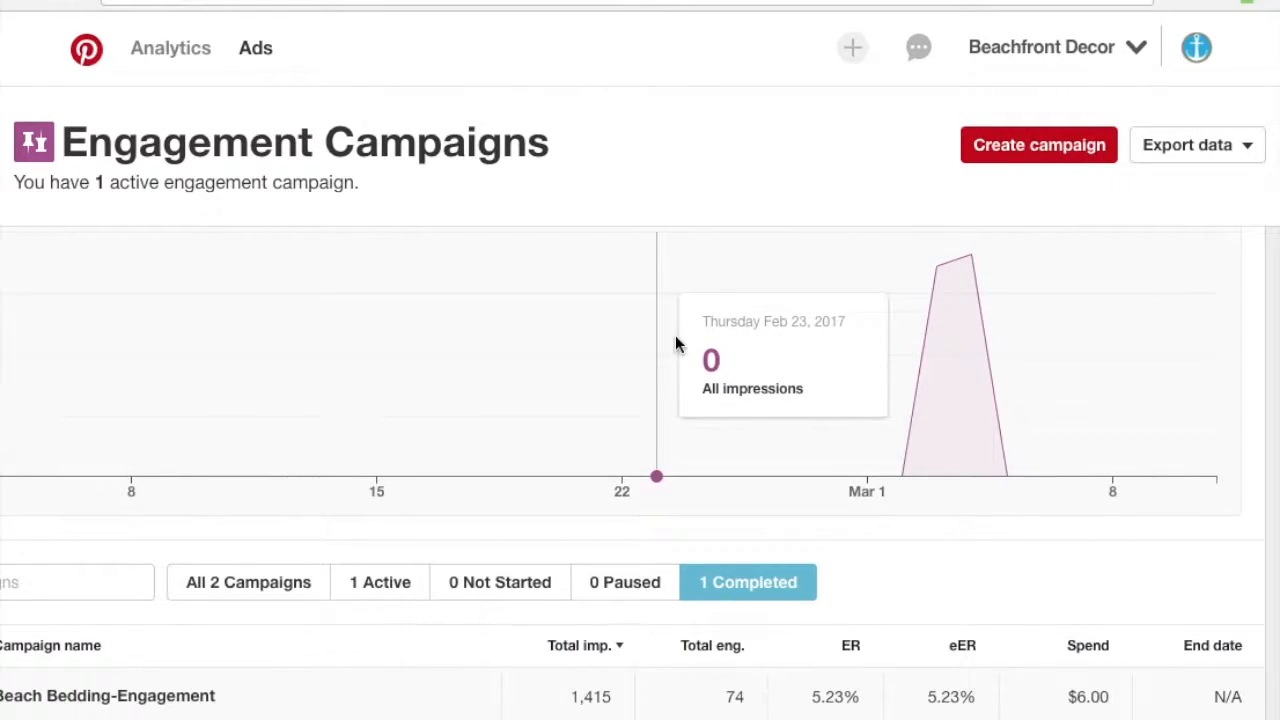
scroll(675, 345, "left", 2)
scroll(675, 345, "left", 3)
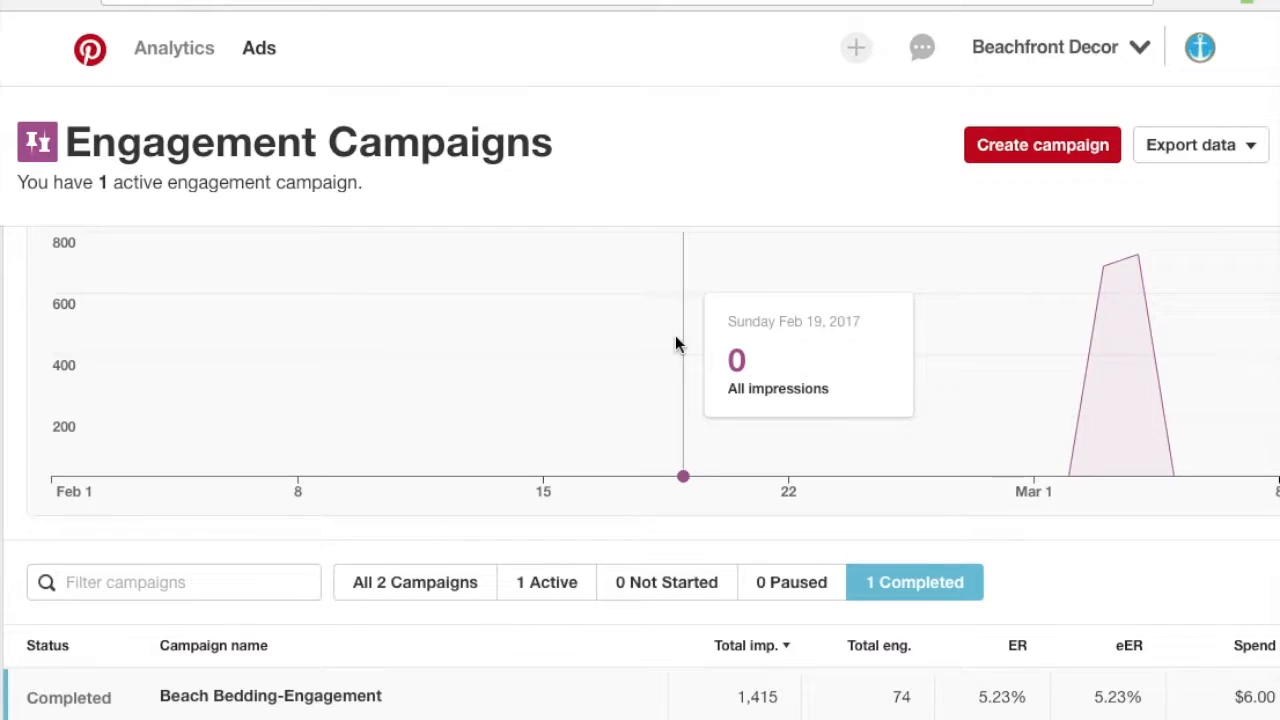
scroll(675, 345, "right", 4)
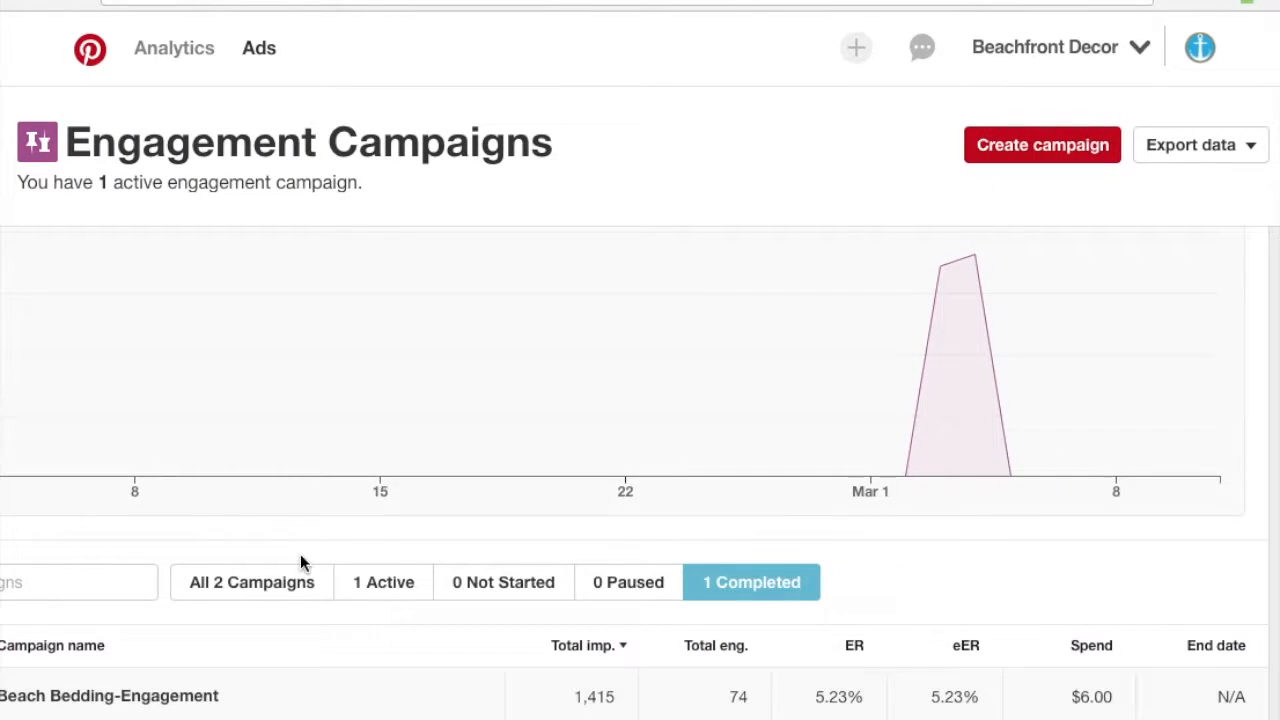
scroll(300, 560, "left", 5)
scroll(300, 560, "up", 3)
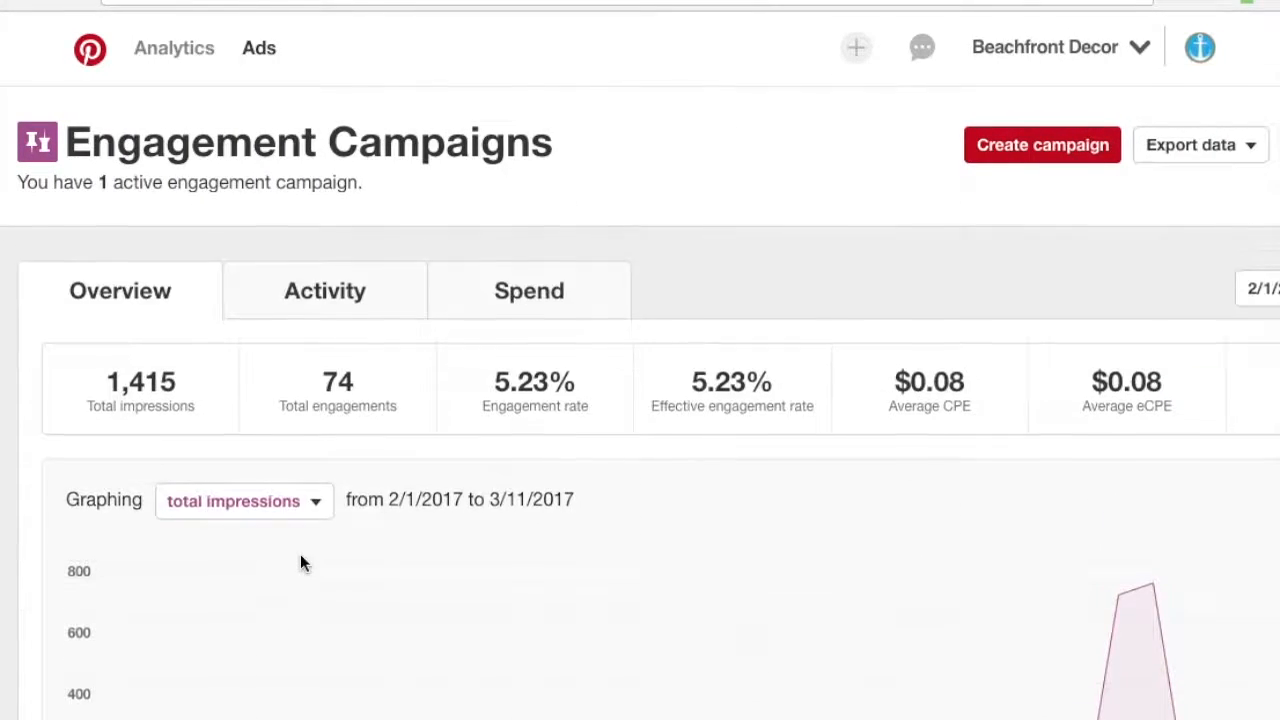
mouse_move(920, 432)
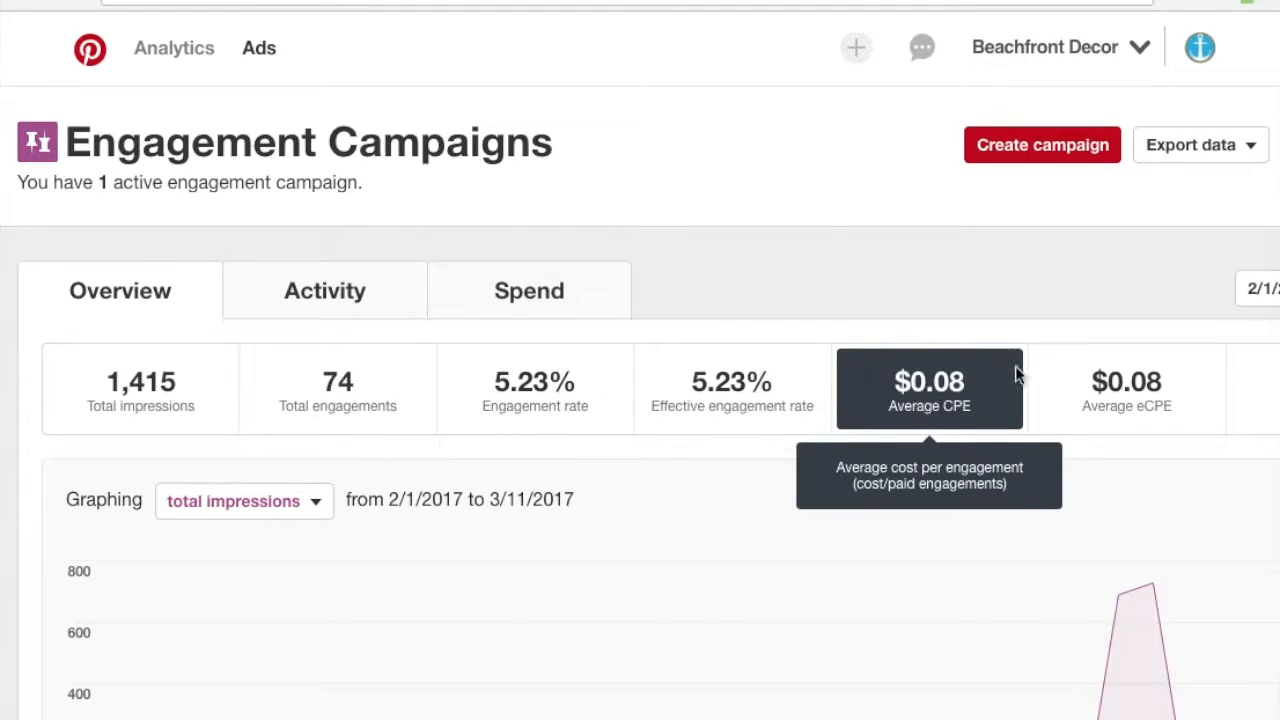